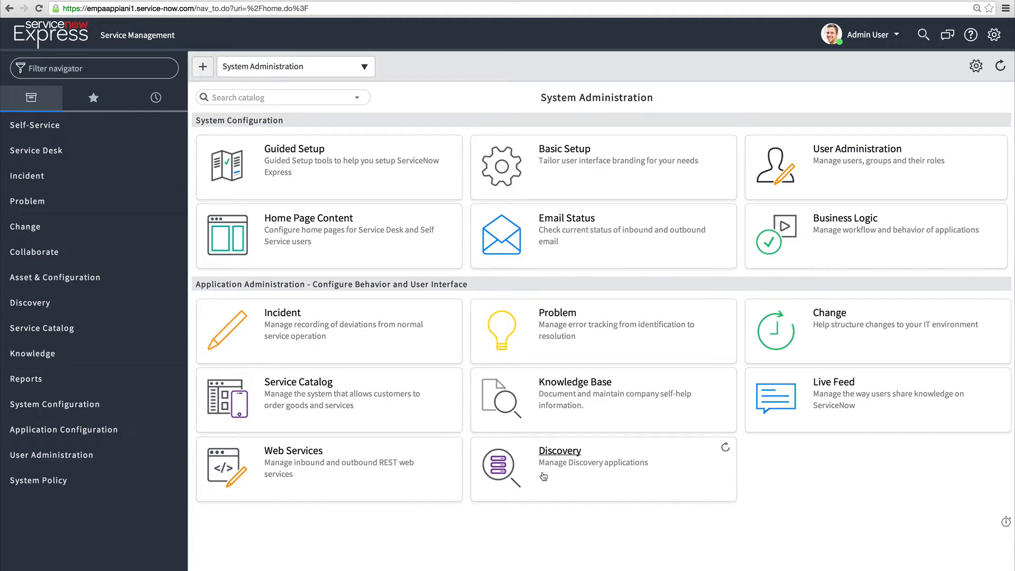
# Step: Take the self-service Customer Satisfaction Survey, rating overall quality C - Fair and technician courtesy No, add the comment "info", and submit it
pyautogui.click(91, 134)
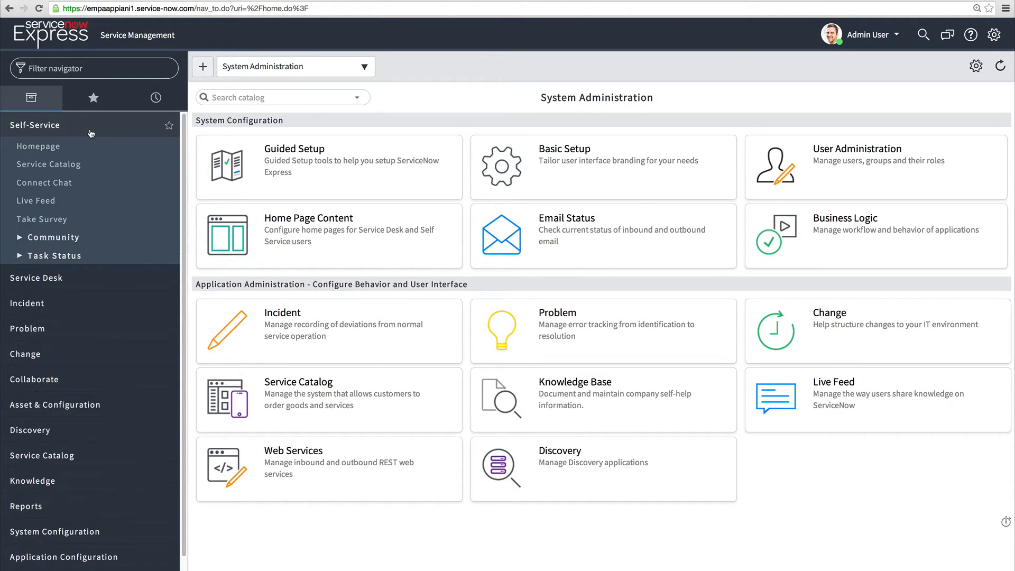
pyautogui.click(51, 221)
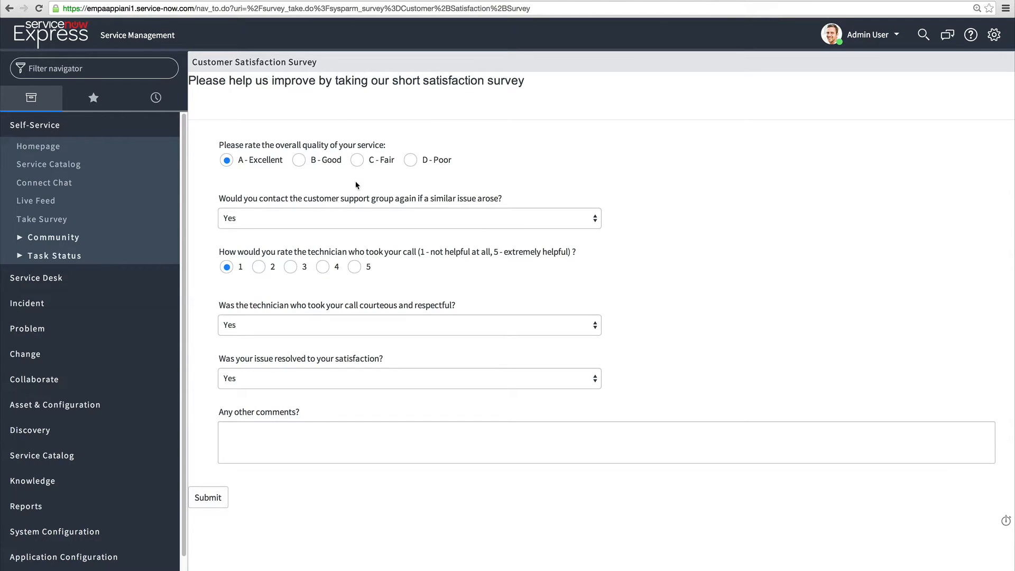
pyautogui.click(357, 160)
pyautogui.click(319, 318)
pyautogui.click(313, 337)
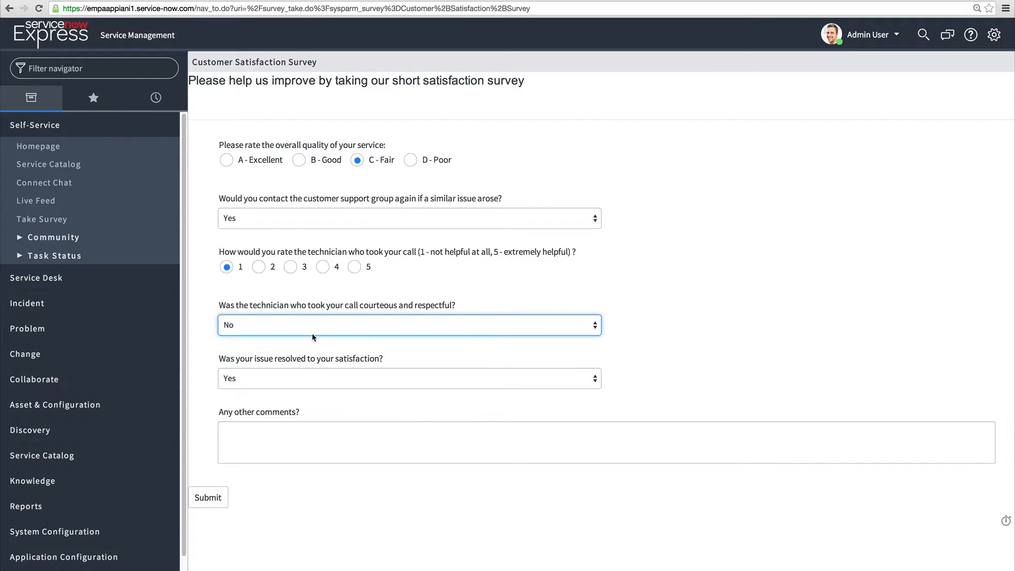
pyautogui.click(298, 433)
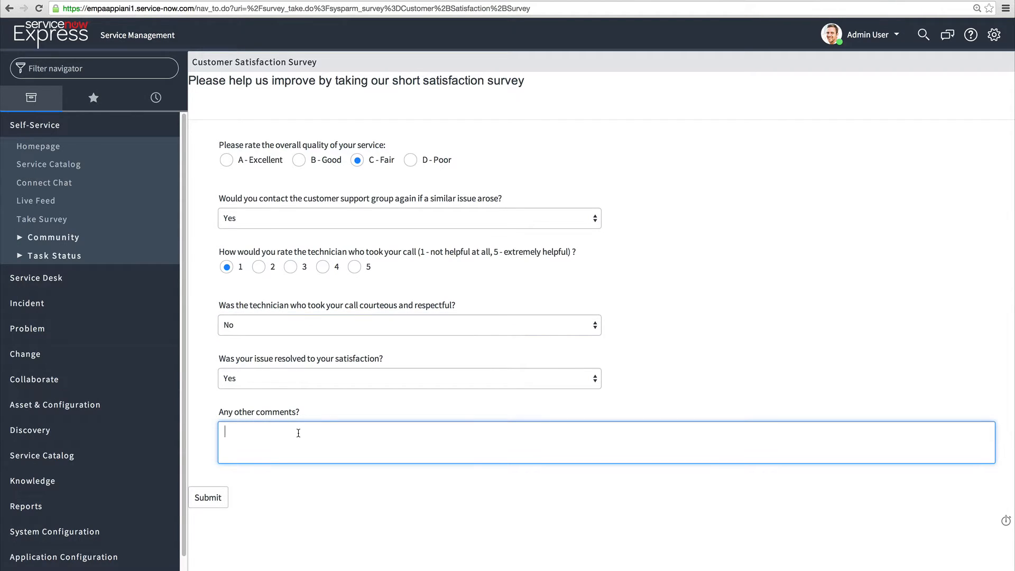
pyautogui.write('info')
pyautogui.click(219, 497)
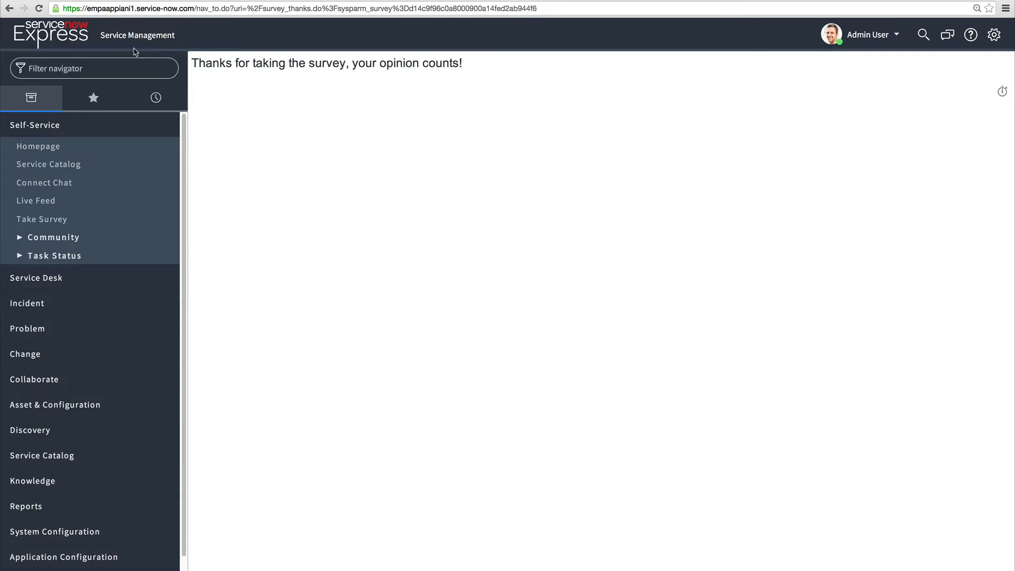
# Step: Find the survey configuration under Application Configuration and start a new survey record named "Express Video Blog Survey"
pyautogui.click(100, 63)
pyautogui.write('survey')
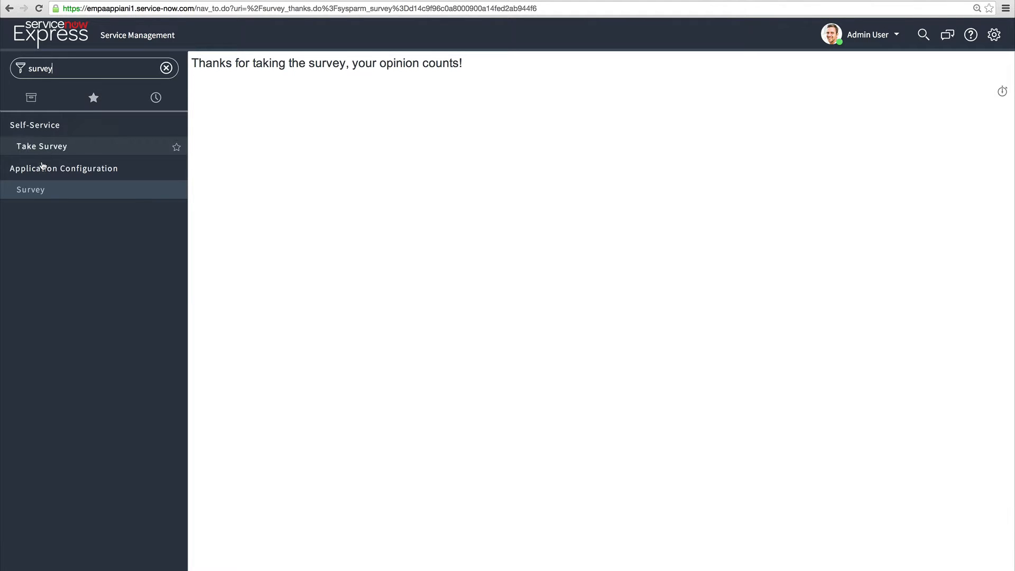
pyautogui.click(42, 190)
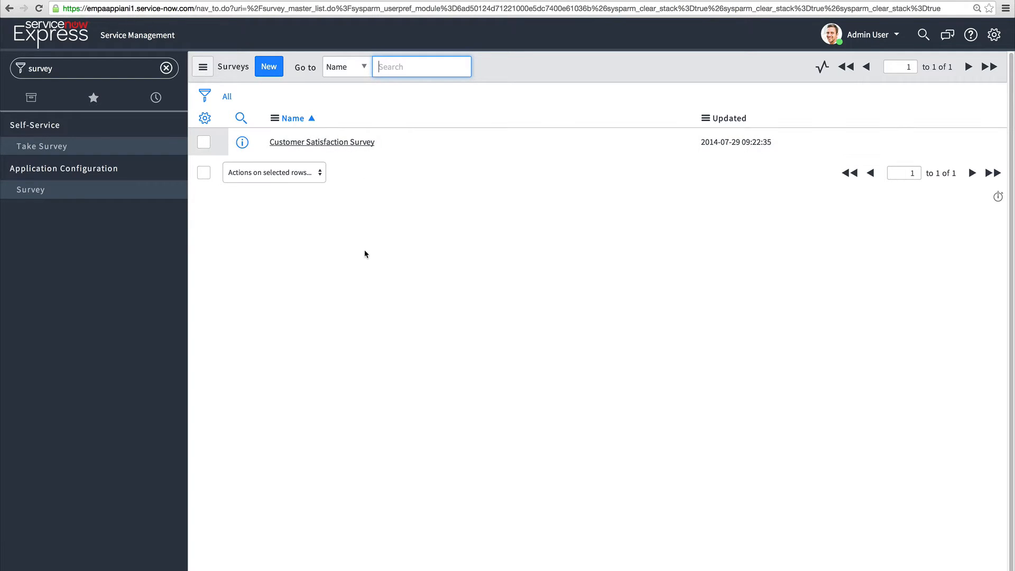
pyautogui.click(268, 67)
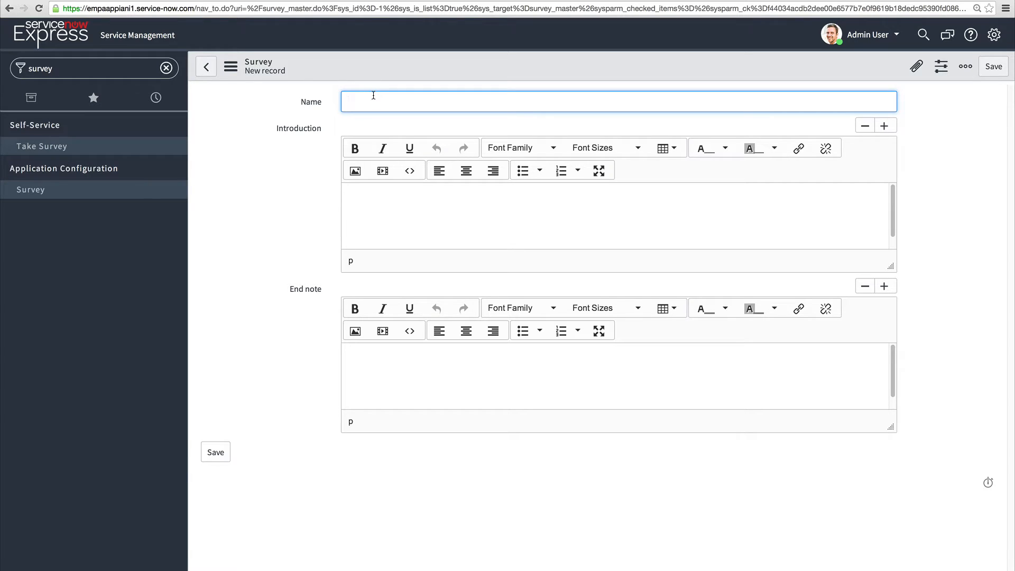
pyautogui.write('Express Video Blog Survey')
# Step: Write the survey's introduction as "Welcome to the survey, please fill out the information."
pyautogui.click(423, 213)
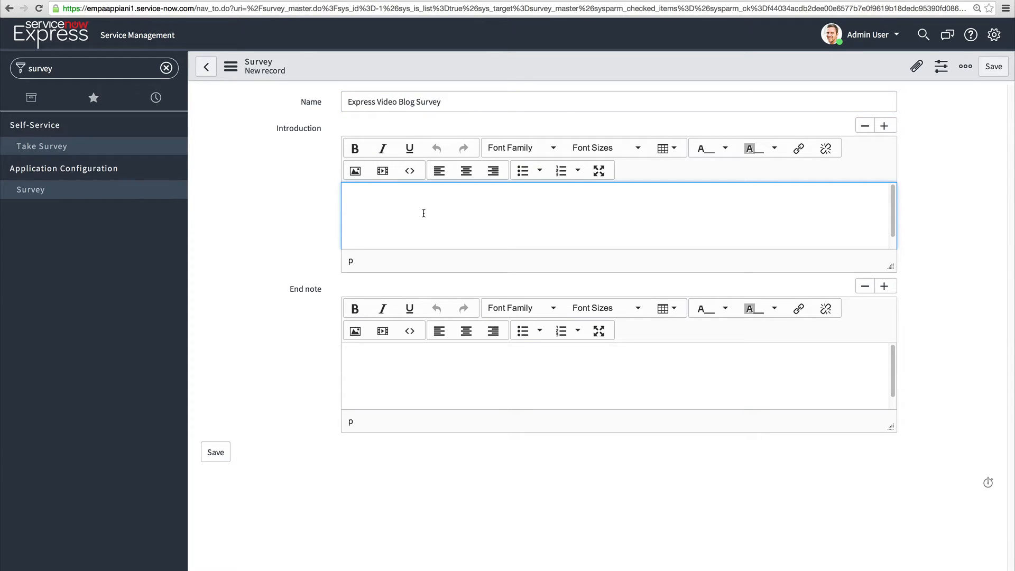
pyautogui.write('Welcome to the survey, please ')
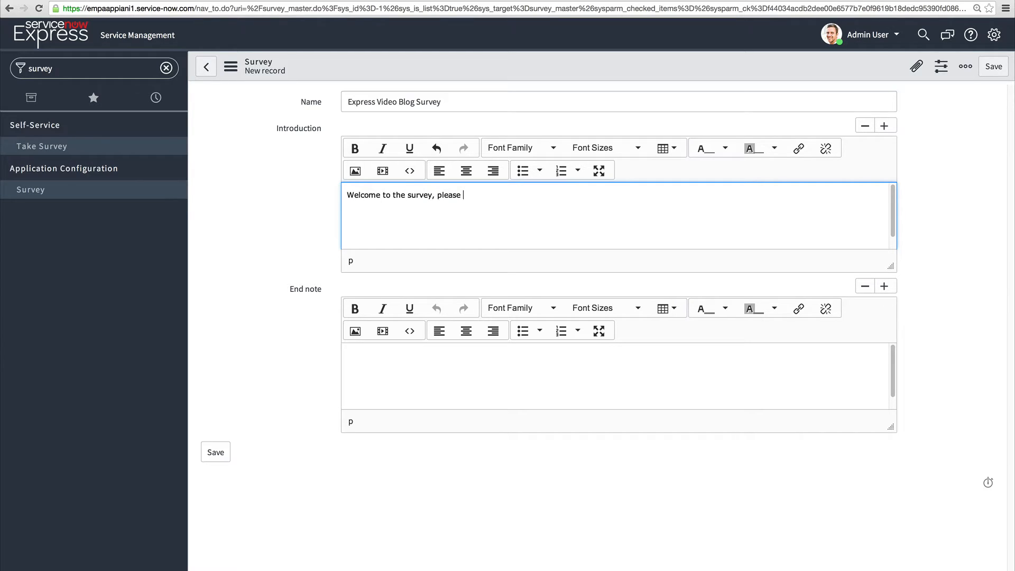
pyautogui.write('fill out the information.')
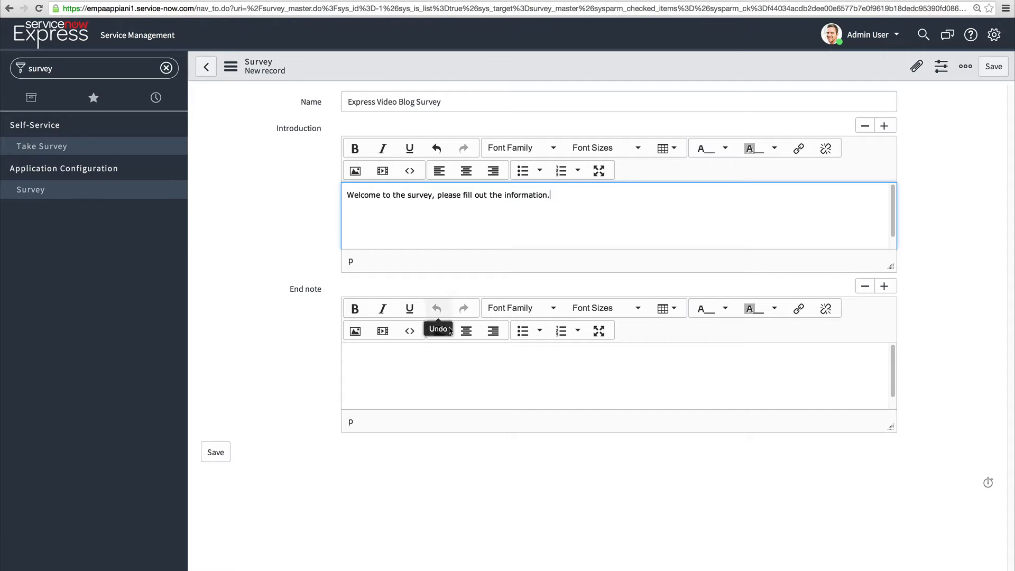
# Step: Write a thank-you end note, format it in HTML source as a ServiceNow-branded layout with the heading "THANK YOU!", and save the survey
pyautogui.click(440, 368)
pyautogui.write('Thank you!')
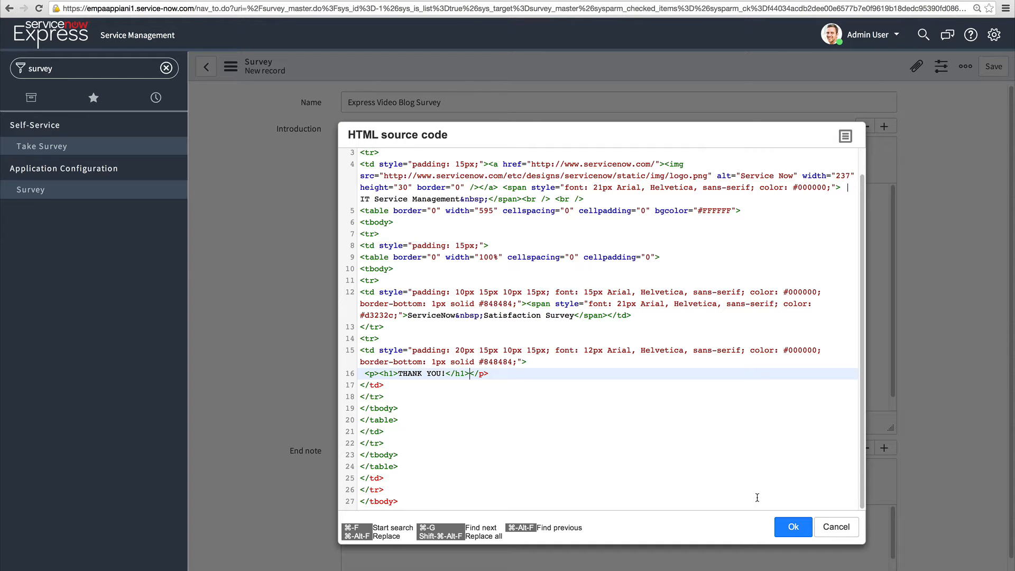
pyautogui.click(790, 527)
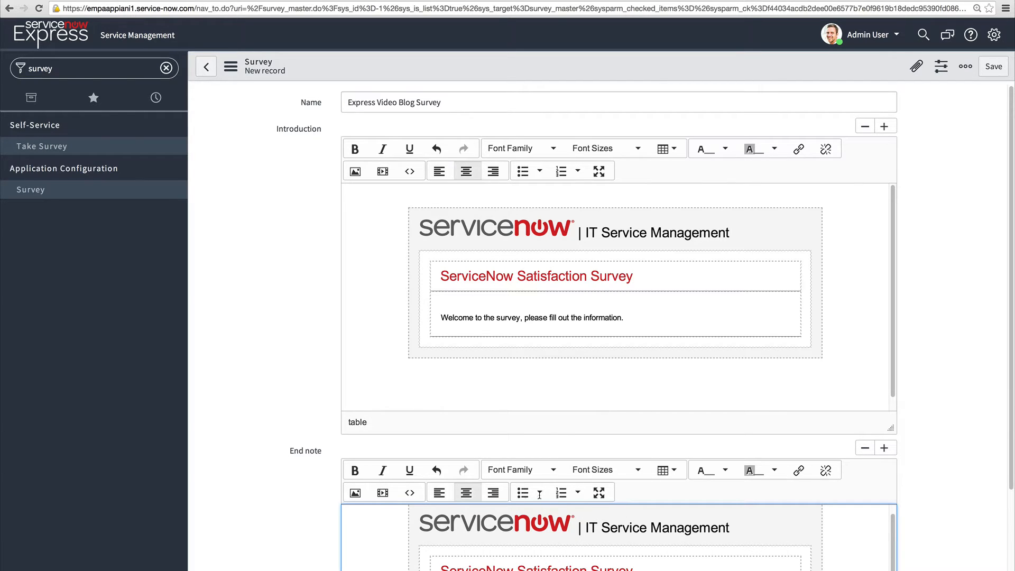
pyautogui.scroll(-4, 599, 320)
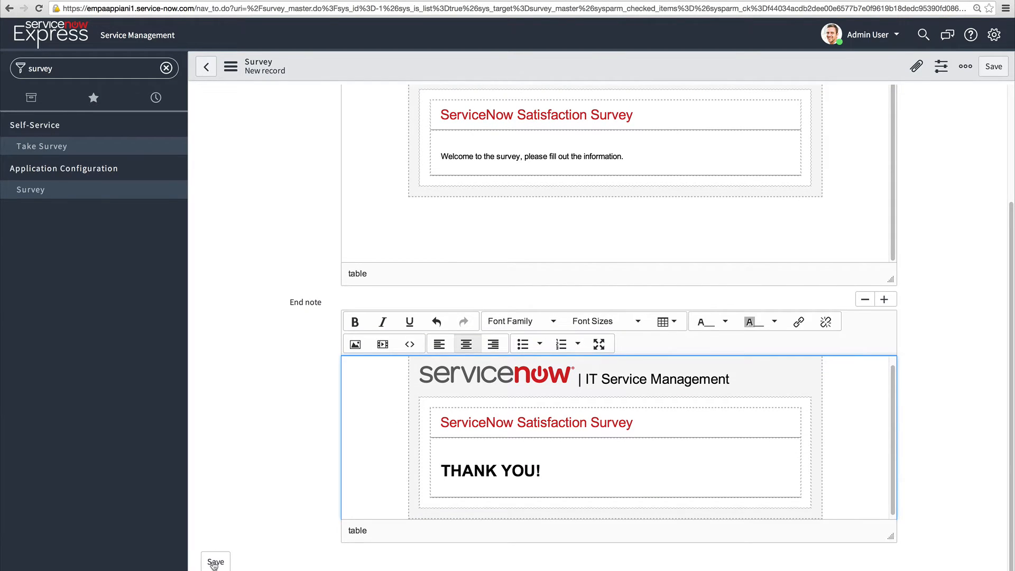
pyautogui.click(214, 563)
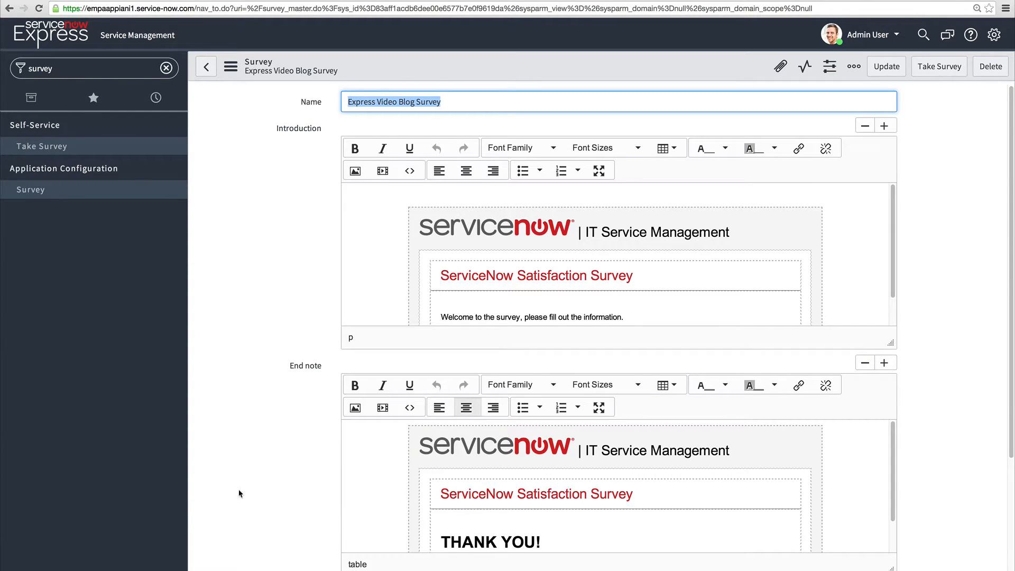
# Step: Examine the saved survey's related lists of survey instances and survey responses
pyautogui.scroll(-4, 277, 394)
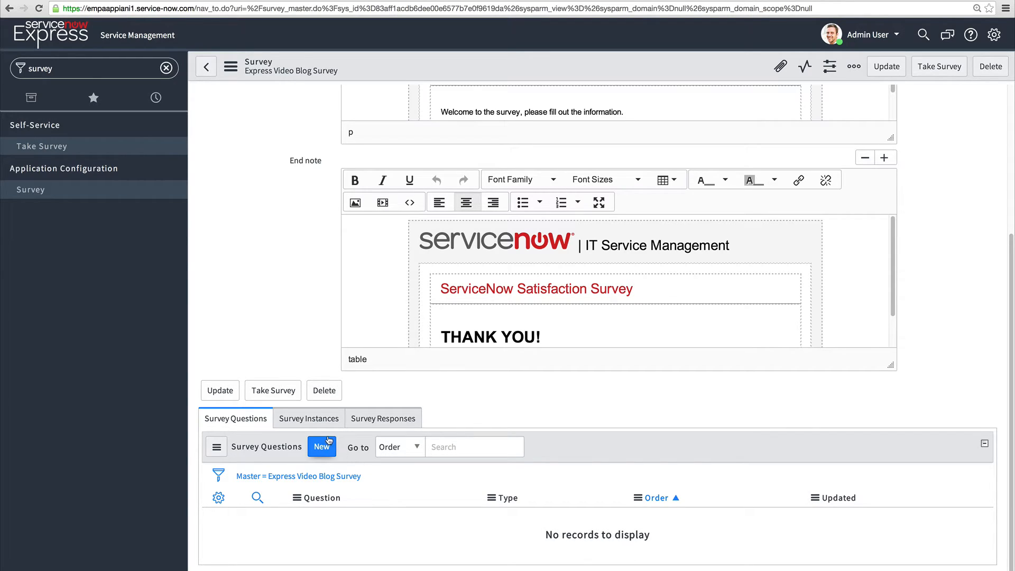
pyautogui.click(315, 421)
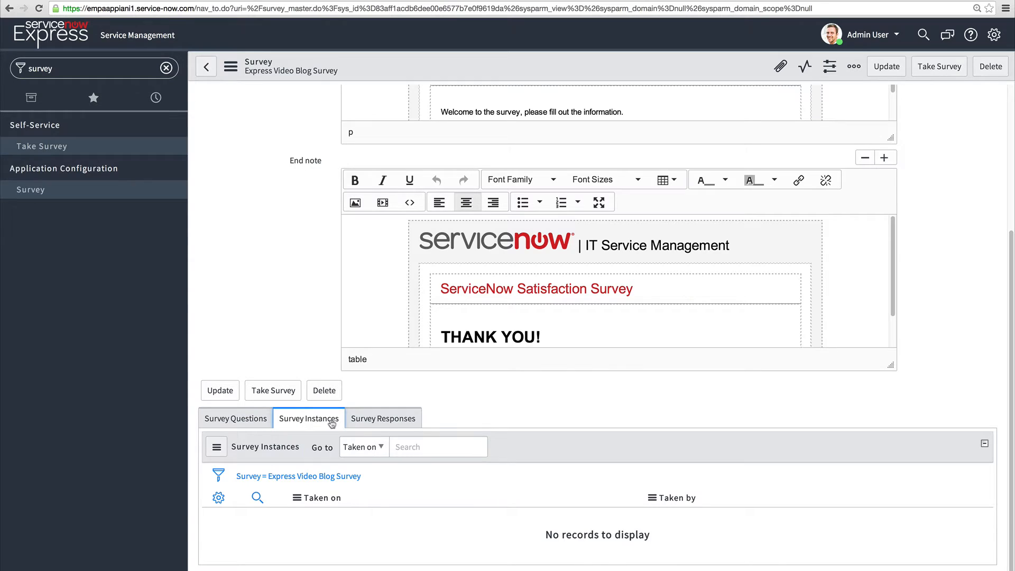
pyautogui.click(358, 422)
pyautogui.click(322, 422)
pyautogui.click(363, 422)
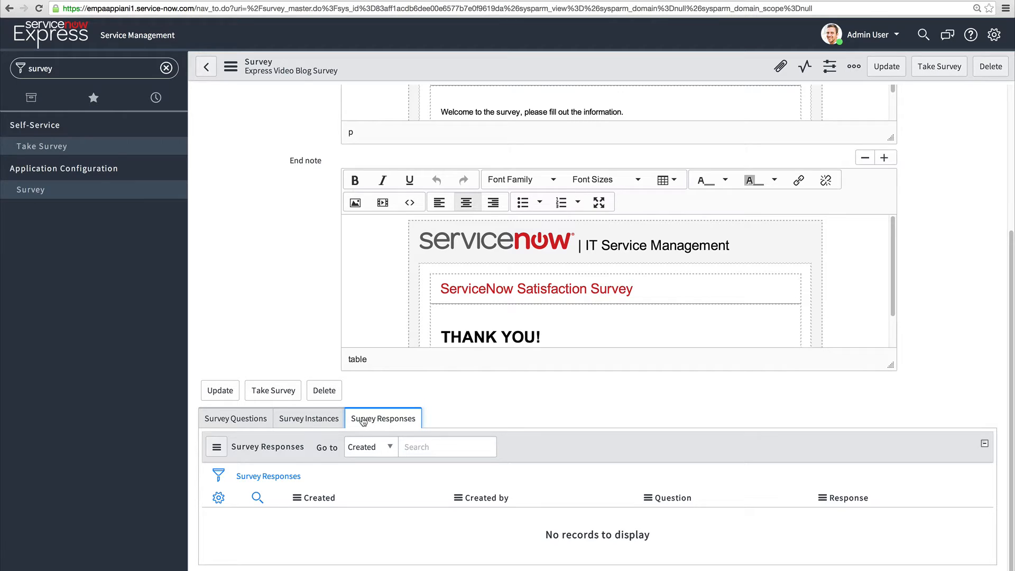
pyautogui.click(301, 421)
# Step: Start a new survey question reading "Where you satisfied?" with the type Numeric Scale
pyautogui.click(251, 423)
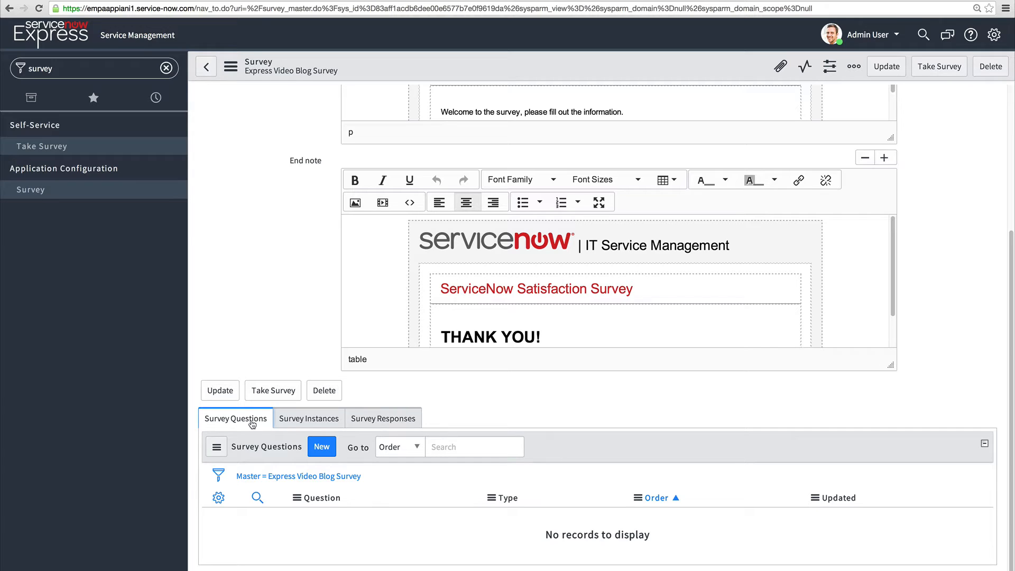
pyautogui.click(321, 450)
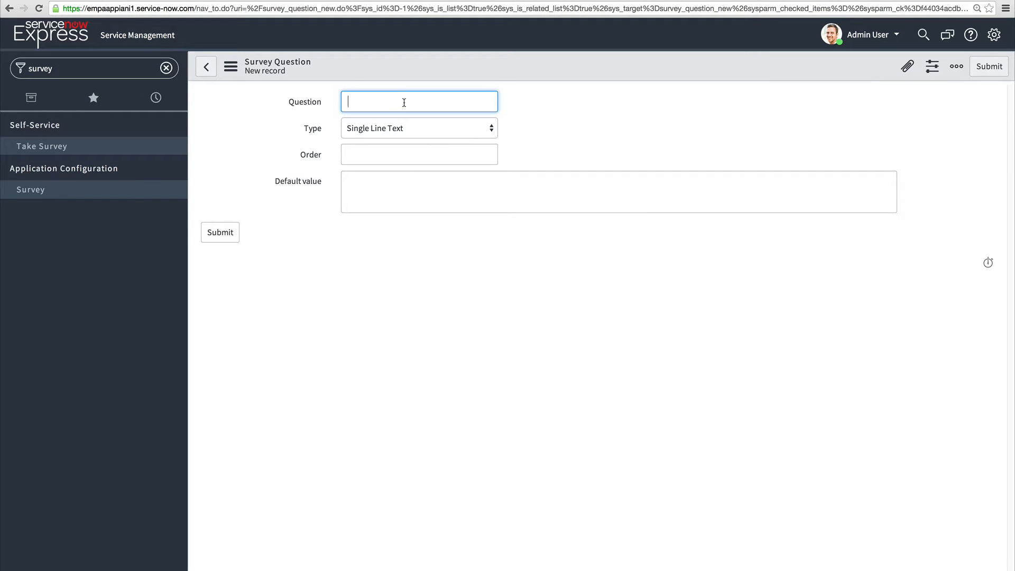
pyautogui.write('Where you satisfied?')
pyautogui.click(400, 129)
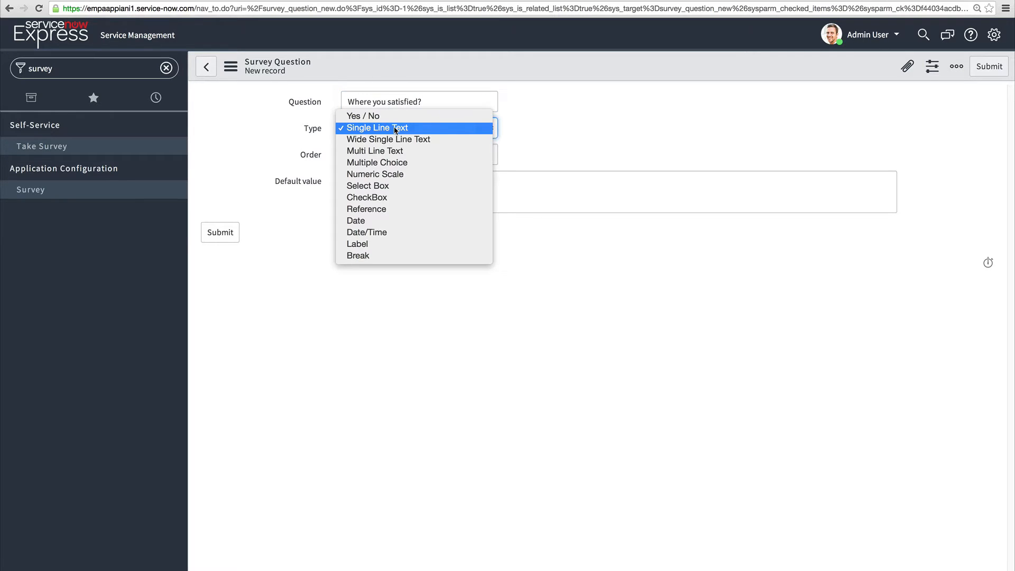
pyautogui.click(419, 172)
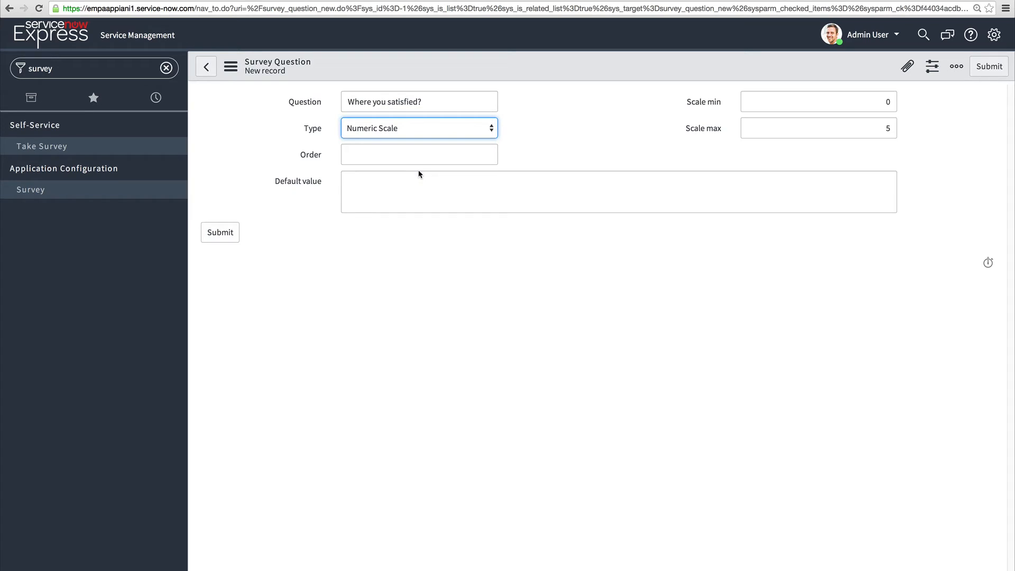
# Step: Give the numeric scale question order 10 and a default value of 3, and submit it
pyautogui.click(793, 101)
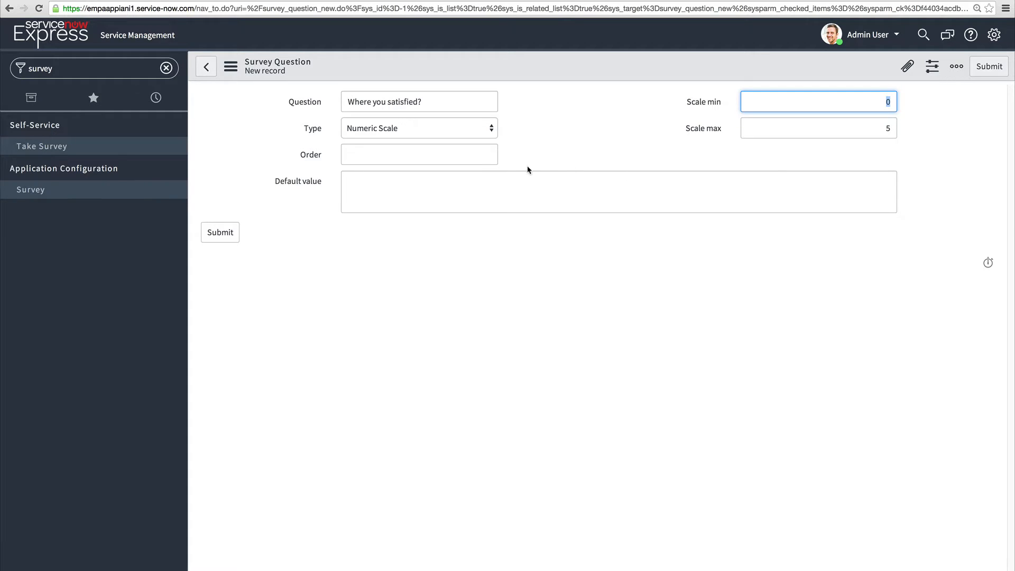
pyautogui.click(488, 152)
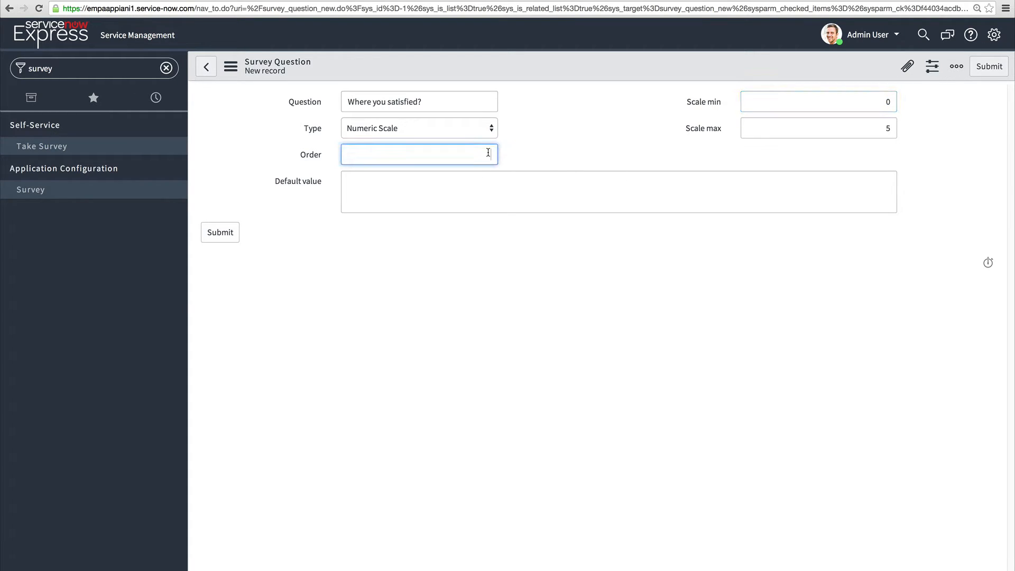
pyautogui.write('10')
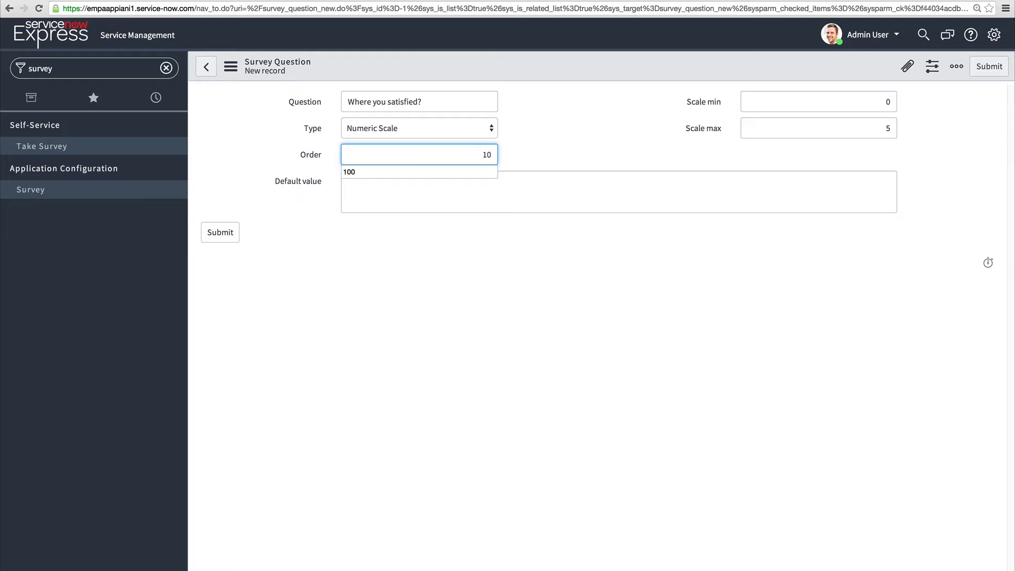
pyautogui.click(439, 241)
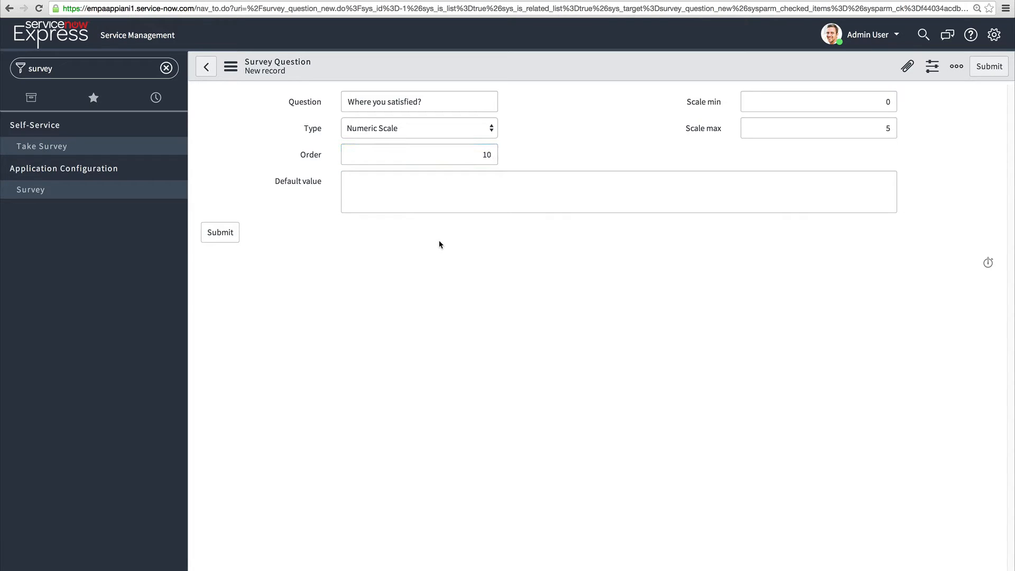
pyautogui.click(440, 202)
pyautogui.write('3')
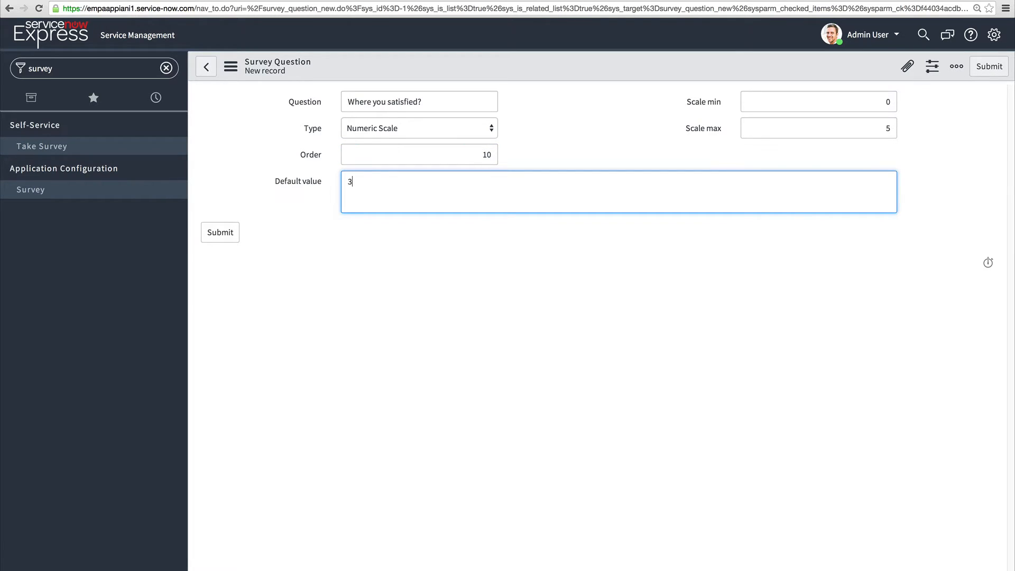
pyautogui.click(226, 238)
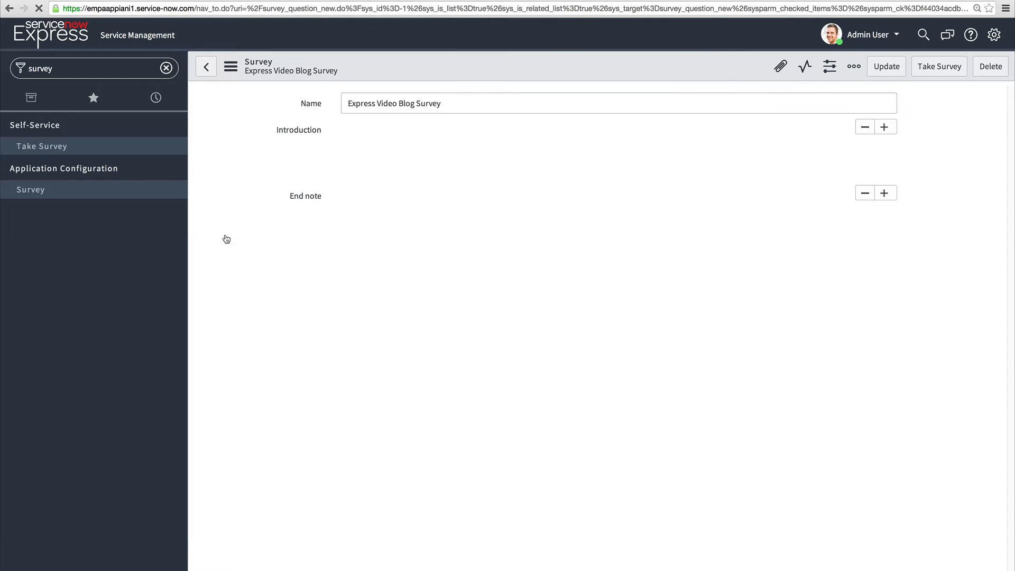
# Step: Start another question for the survey reading "What record is this in response to?" with order 40
pyautogui.scroll(-5, 226, 239)
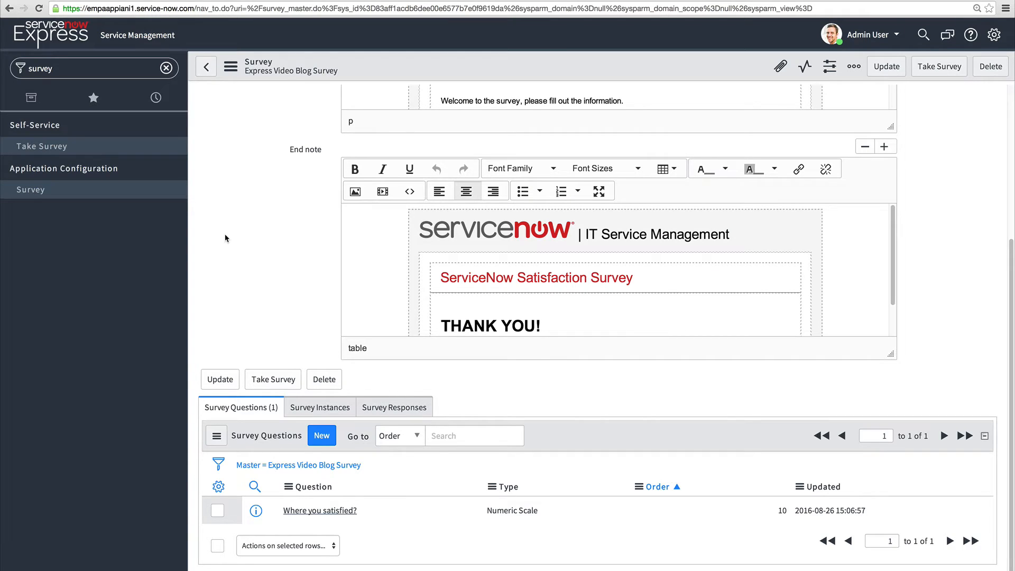
pyautogui.click(324, 438)
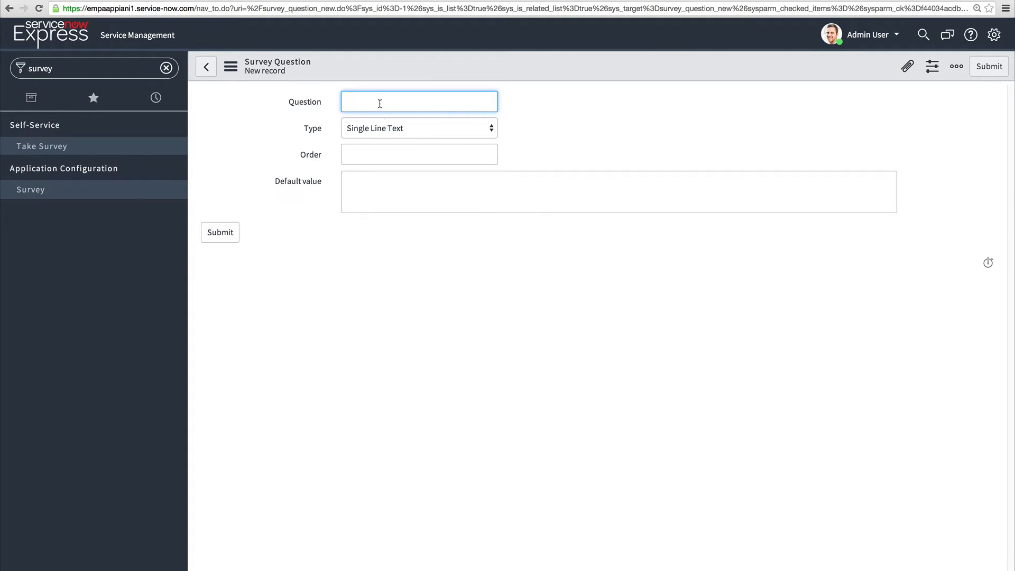
pyautogui.write('What record is this in response to?')
pyautogui.click(396, 152)
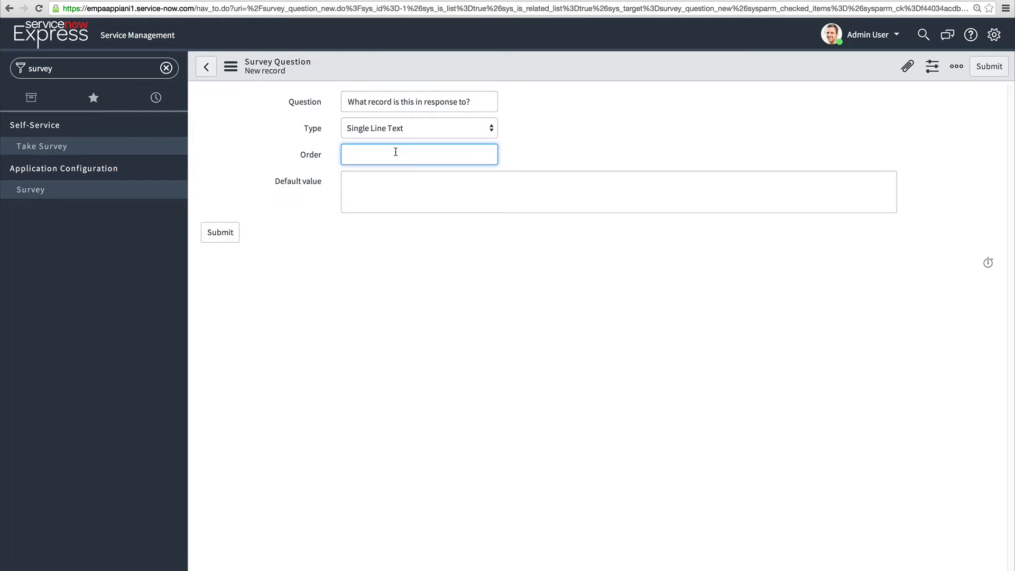
pyautogui.write('40')
# Step: Set the question's default value to javascript:RP.getParameterValue("incidentnumber") and submit it to the survey's question list
pyautogui.press('Tab')
pyautogui.write('javascript:RP.getParameterValue("incidentnumber")')
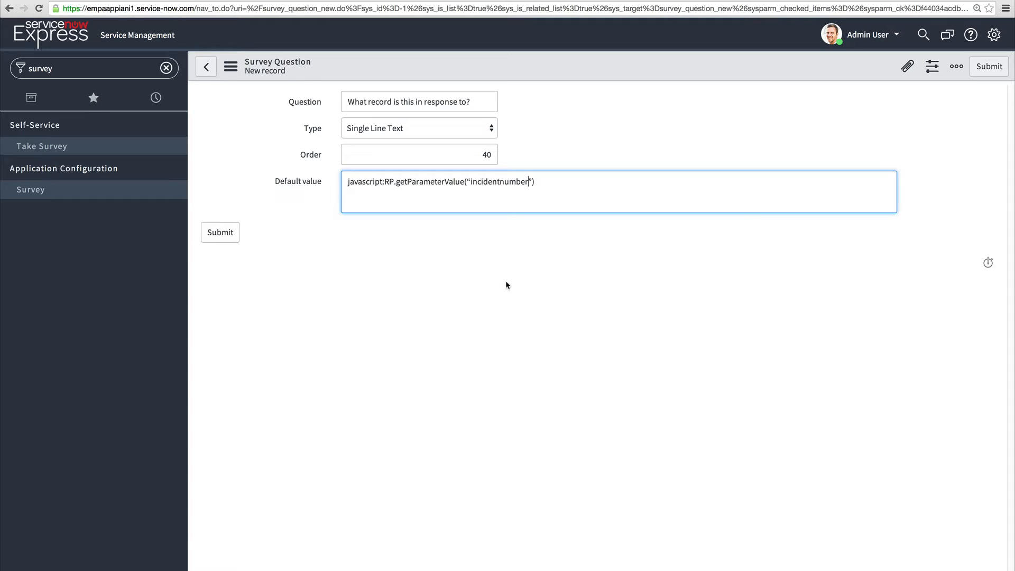
pyautogui.click(475, 289)
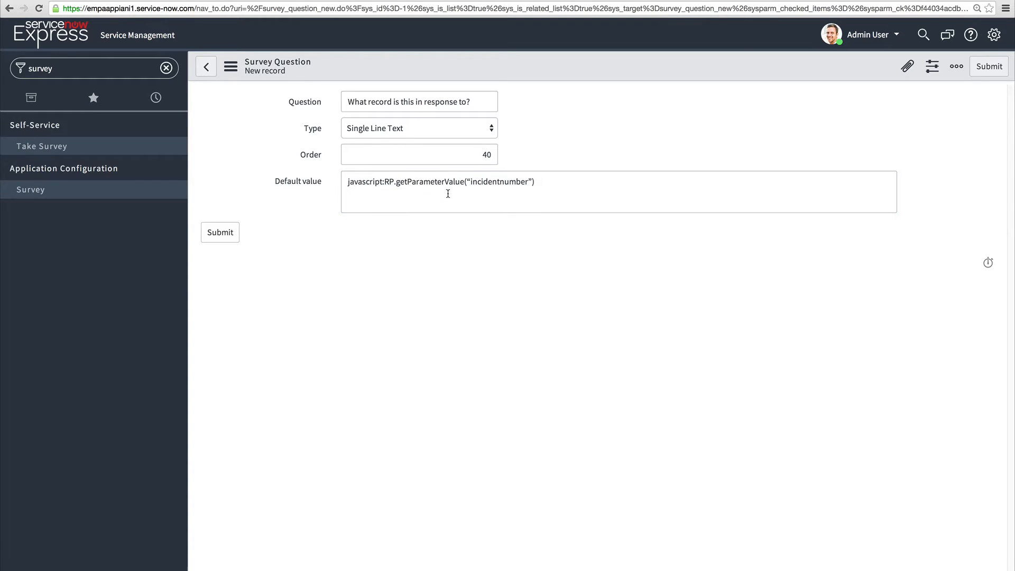
pyautogui.click(221, 235)
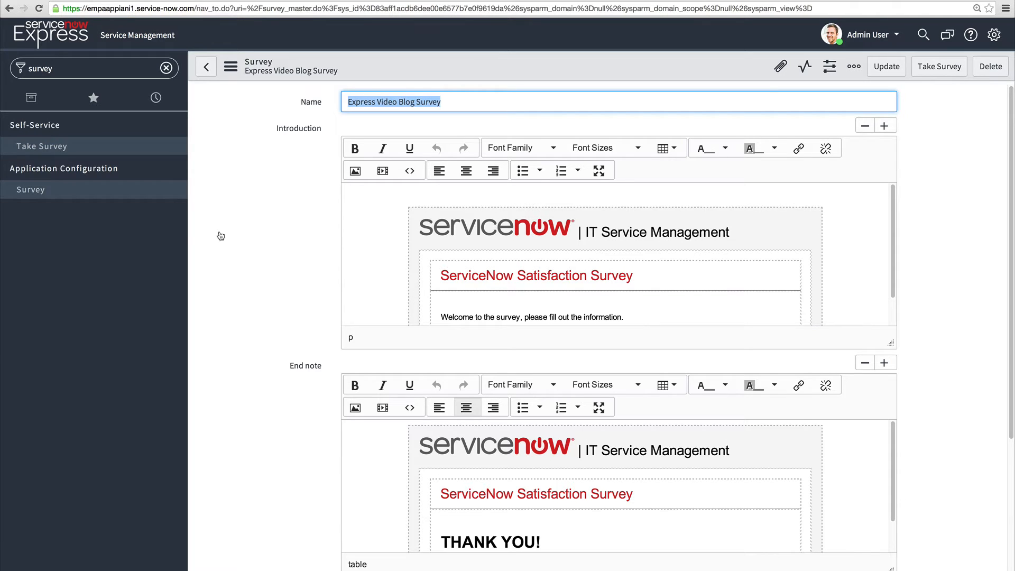
pyautogui.scroll(-5, 219, 235)
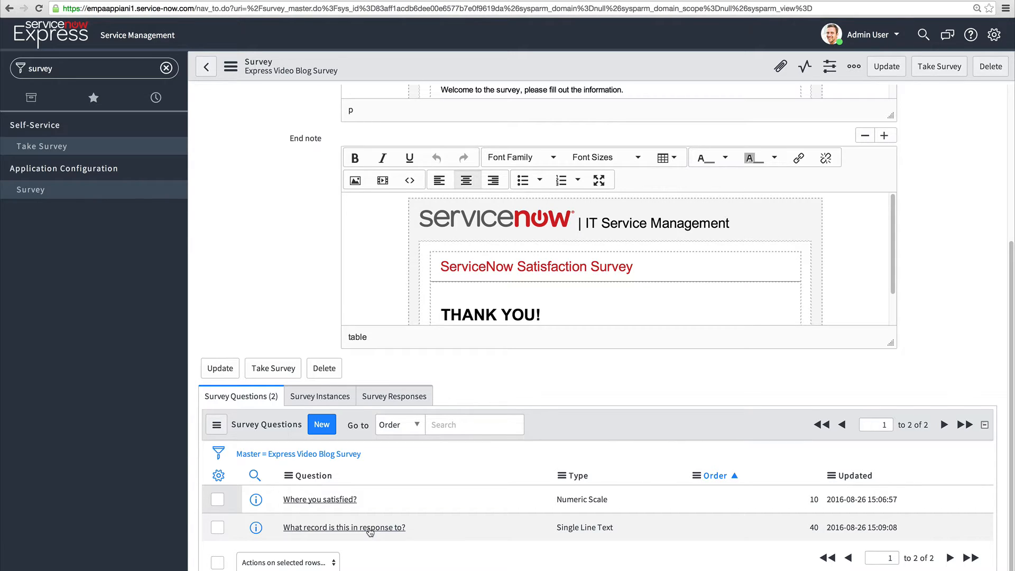
# Step: Create a Multiple Choice survey question reading "How was the experience?" with order 50, and save it while staying on its record
pyautogui.click(324, 423)
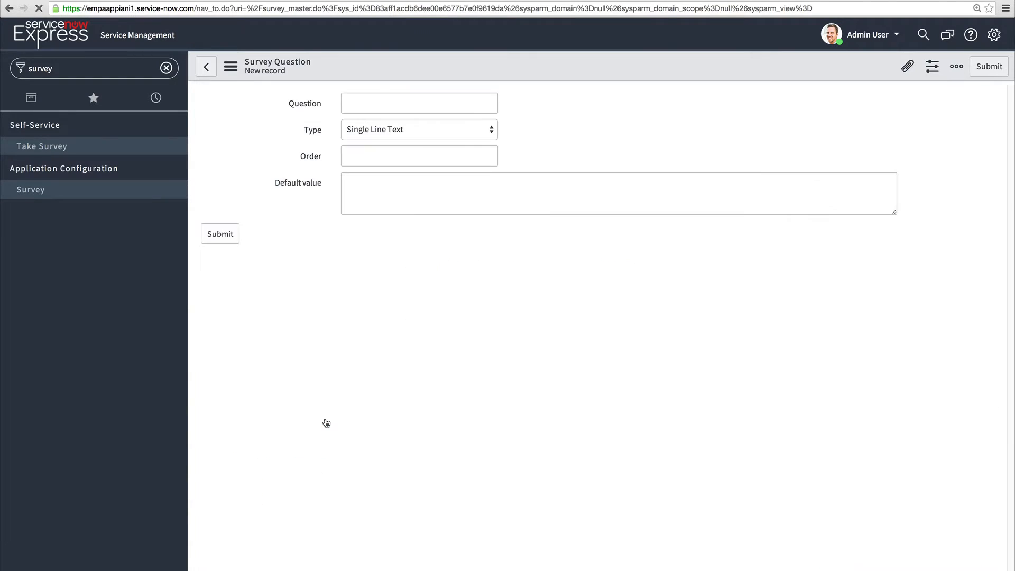
pyautogui.click(411, 129)
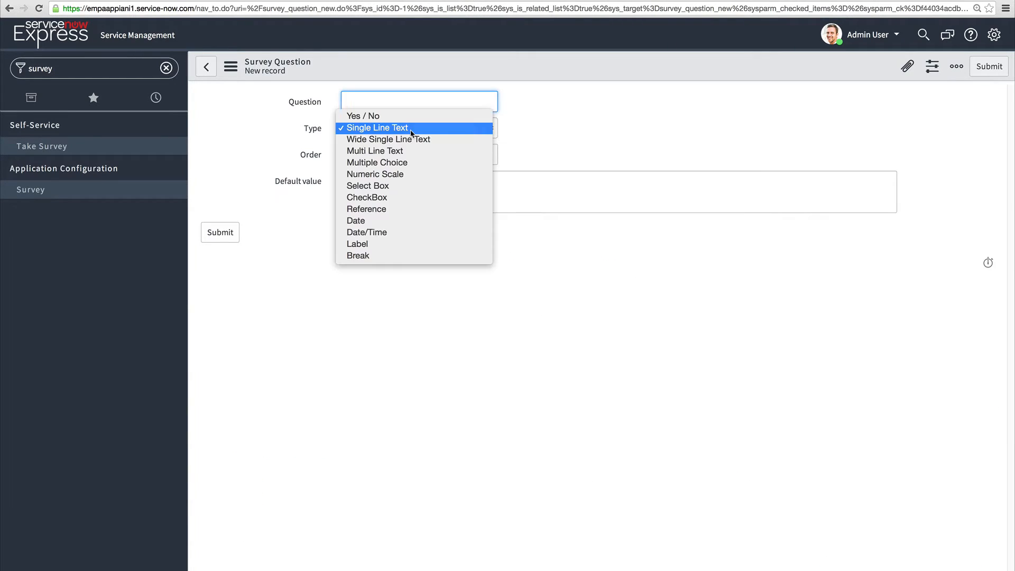
pyautogui.click(414, 161)
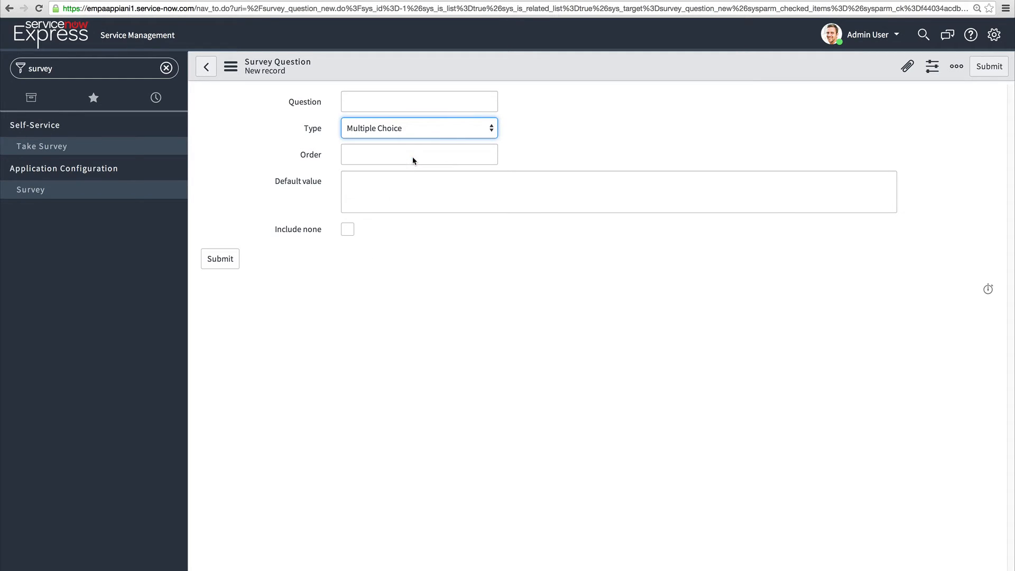
pyautogui.click(402, 102)
pyautogui.write('How ')
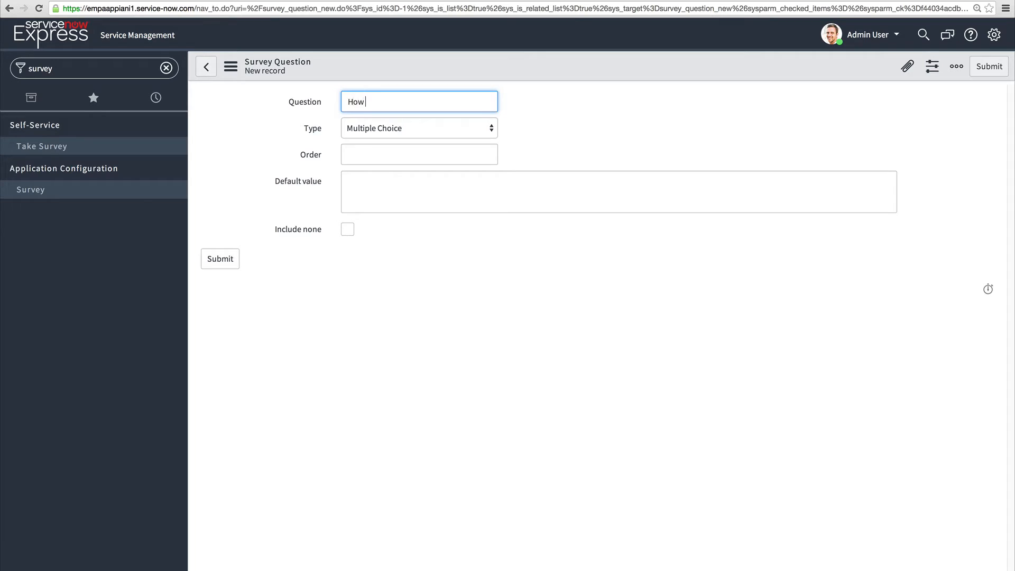
pyautogui.write('was the experience?')
pyautogui.click(435, 153)
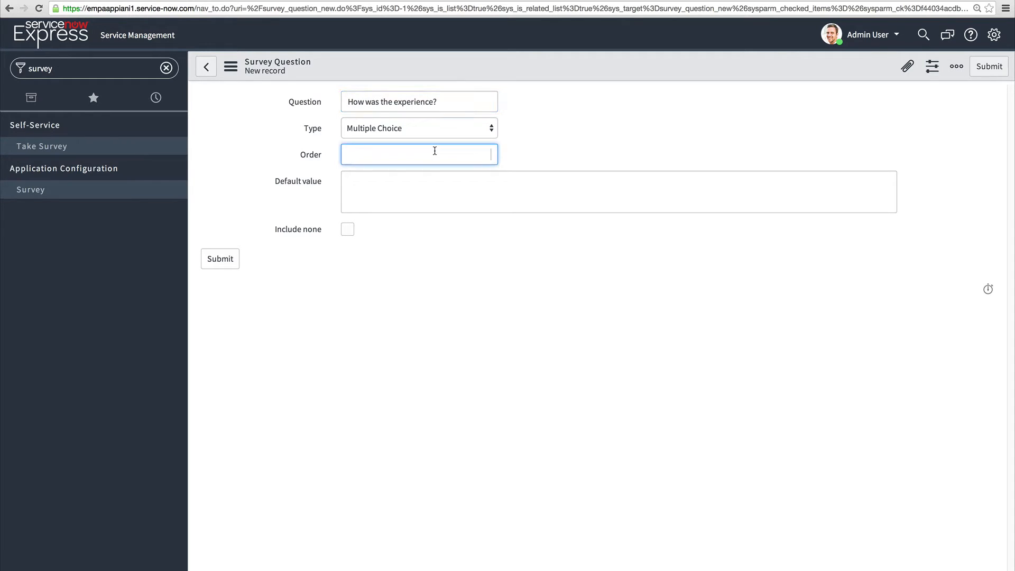
pyautogui.write('50')
pyautogui.rightClick(560, 74)
pyautogui.click(579, 83)
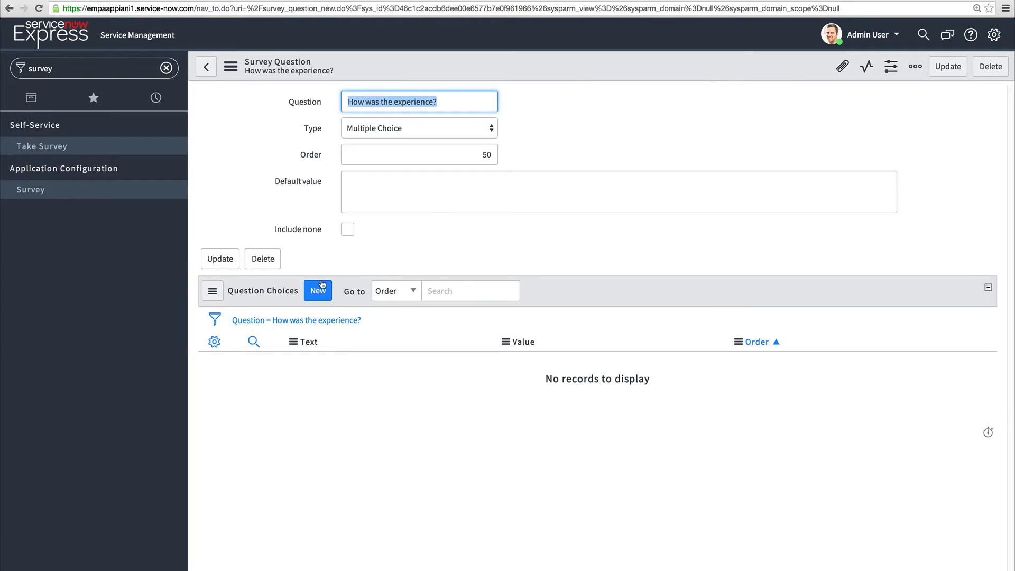
# Step: Add the answer choice Great with a value of 10 to the experience question
pyautogui.click(320, 291)
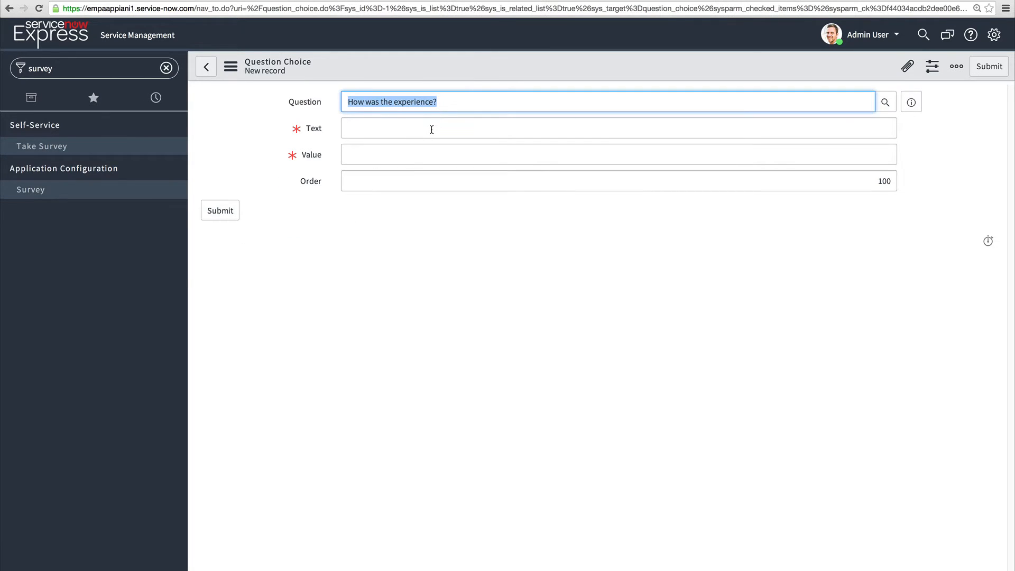
pyautogui.click(431, 130)
pyautogui.write('Great')
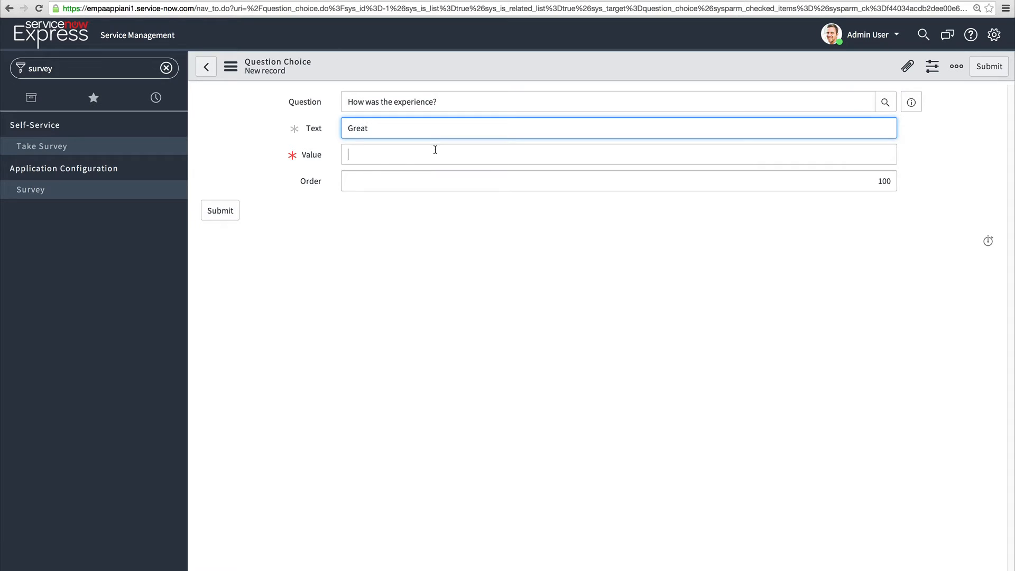
pyautogui.click(435, 149)
pyautogui.write('10')
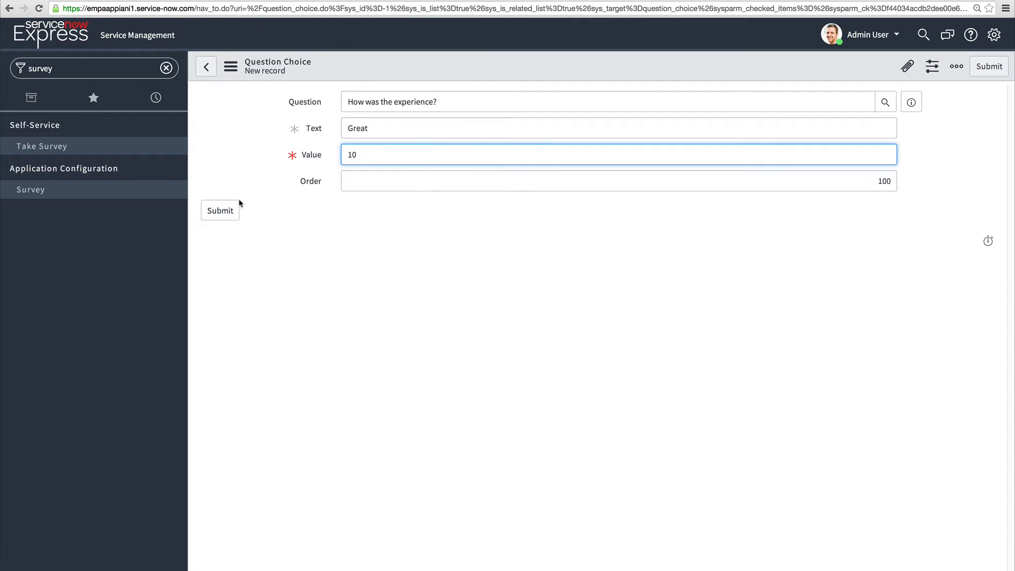
pyautogui.click(220, 211)
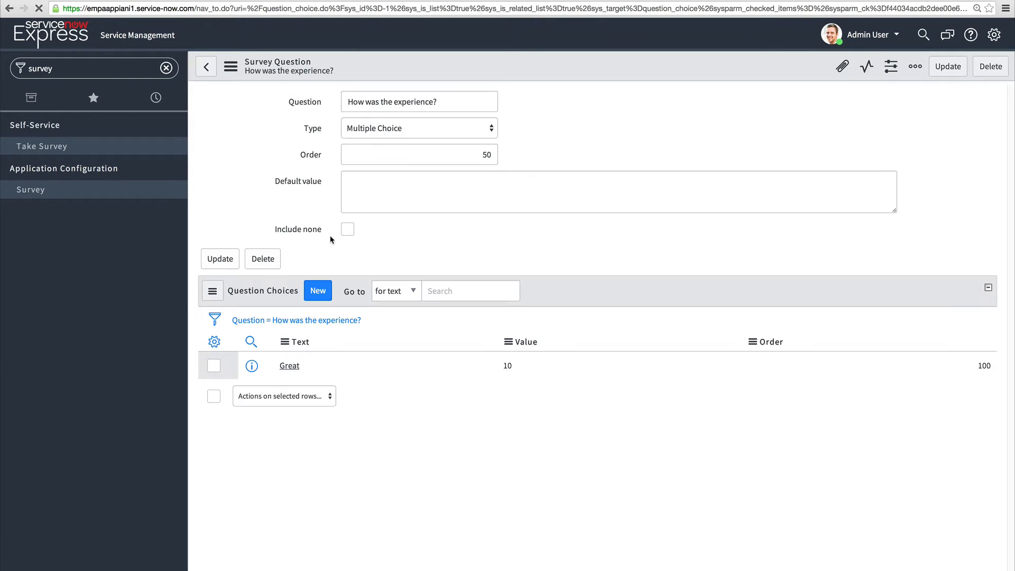
# Step: Add the answer choice Okay with a value of 5 to the experience question
pyautogui.click(320, 290)
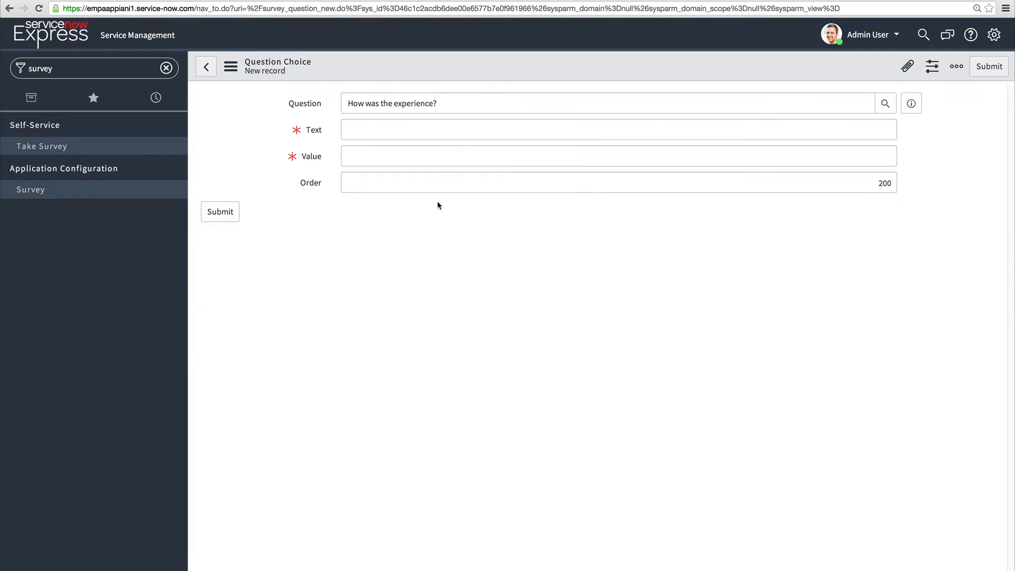
pyautogui.click(439, 129)
pyautogui.write('Okay')
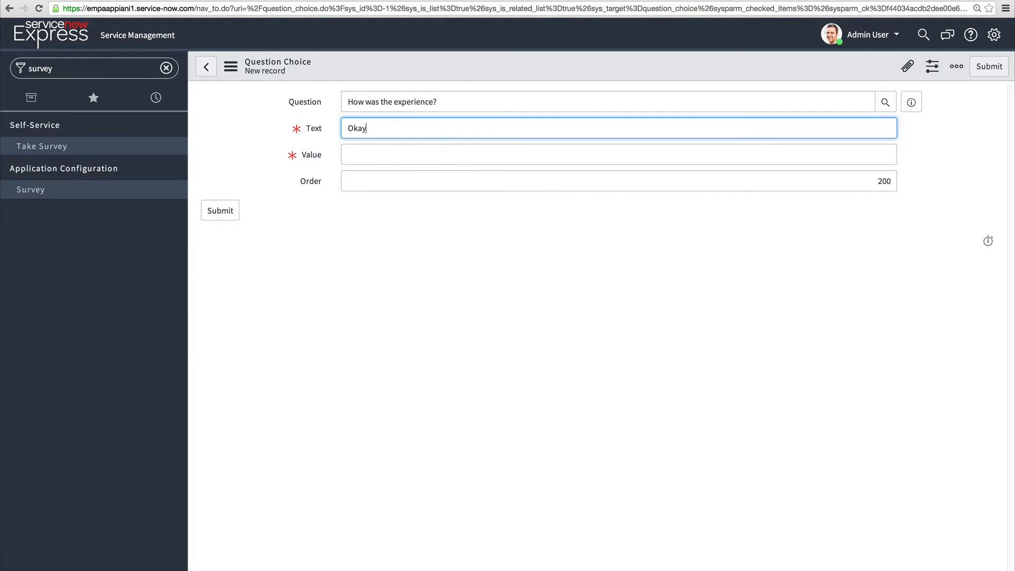
pyautogui.click(438, 154)
pyautogui.write('5')
pyautogui.click(227, 211)
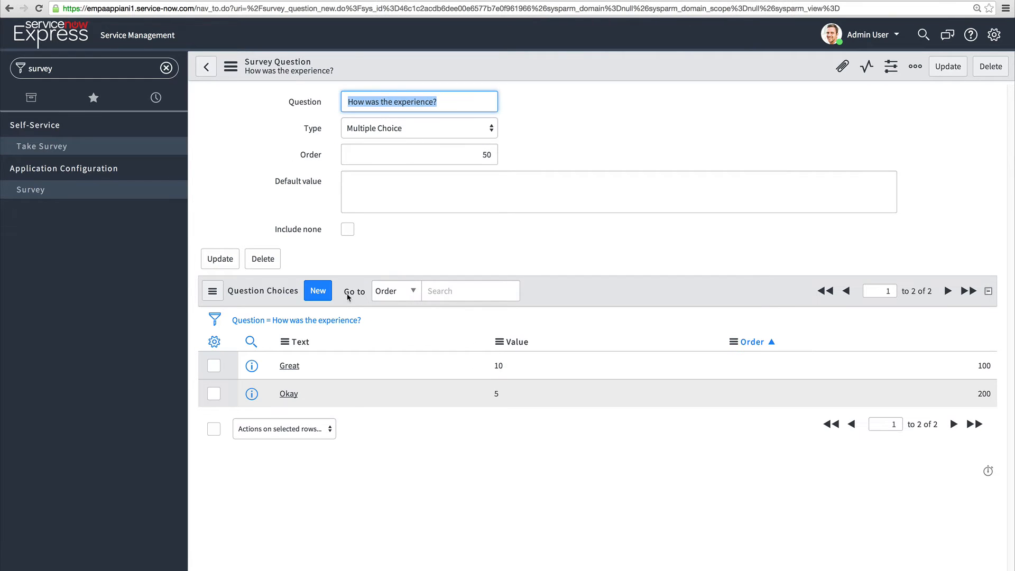
# Step: Add the answer choice Poor with a value of 0 to the experience question
pyautogui.click(329, 290)
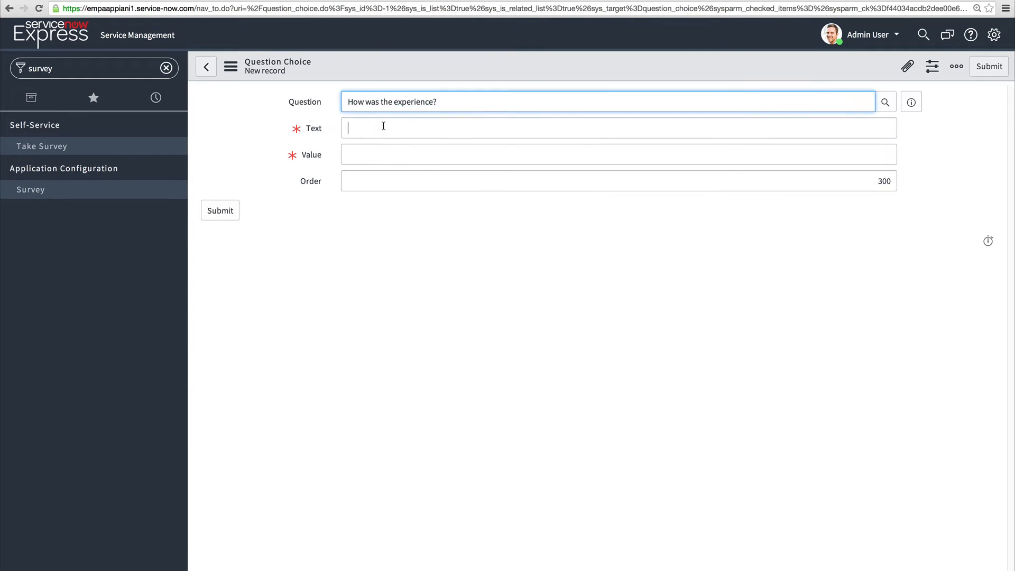
pyautogui.click(383, 128)
pyautogui.write('Poor')
pyautogui.press('Tab')
pyautogui.write('0')
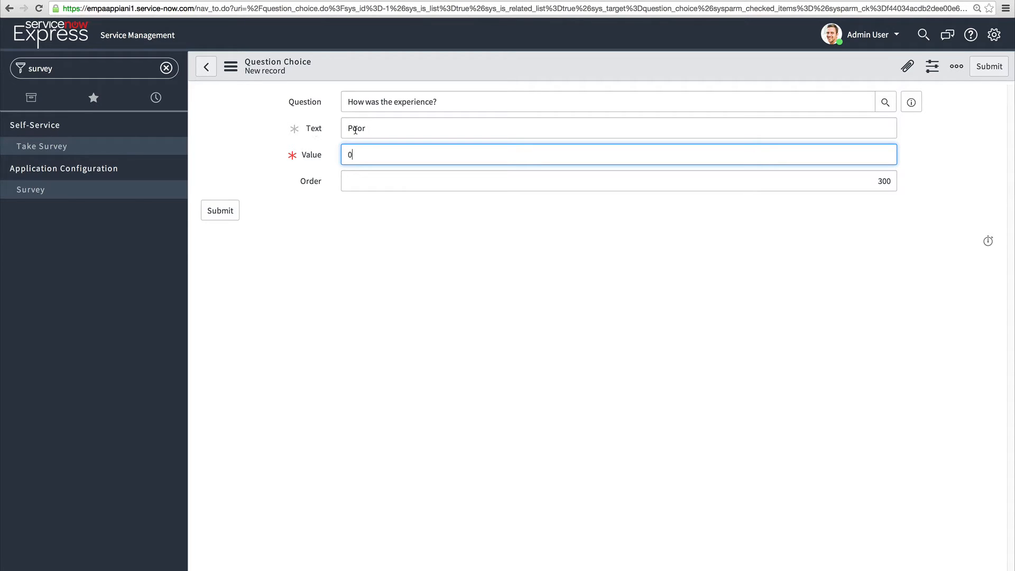
pyautogui.click(220, 210)
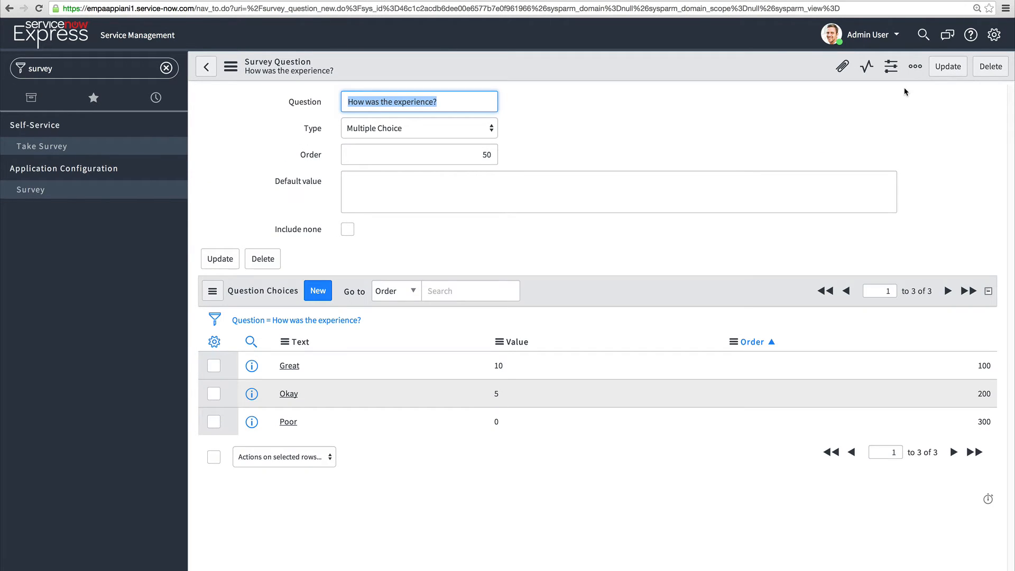
# Step: Set the experience question's default value to 5 and update the question
pyautogui.click(549, 192)
pyautogui.write('5')
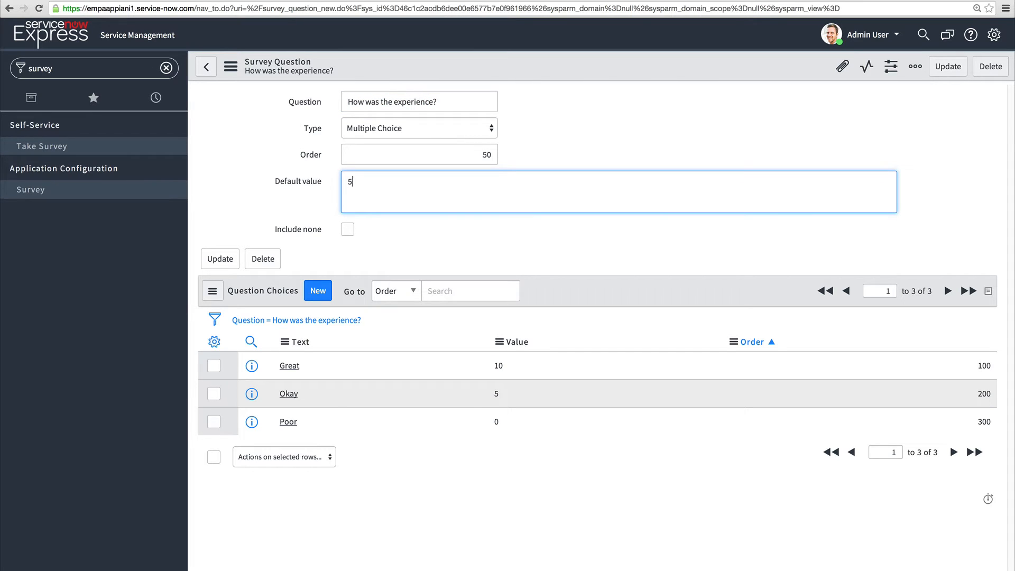
pyautogui.click(938, 75)
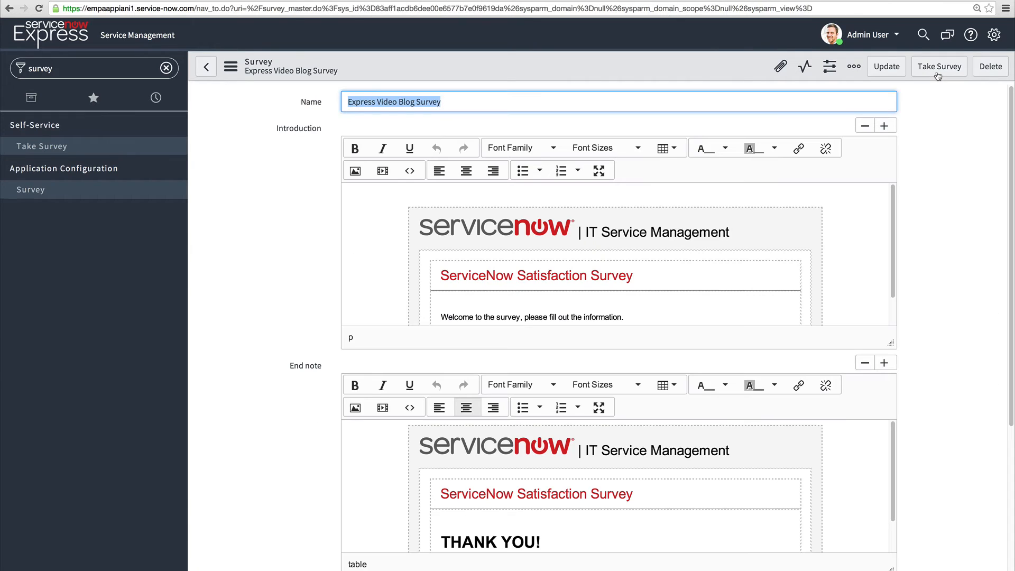
# Step: Preview the survey as a respondent to check its questions and default answers, and return to the survey record
pyautogui.scroll(-5, 951, 211)
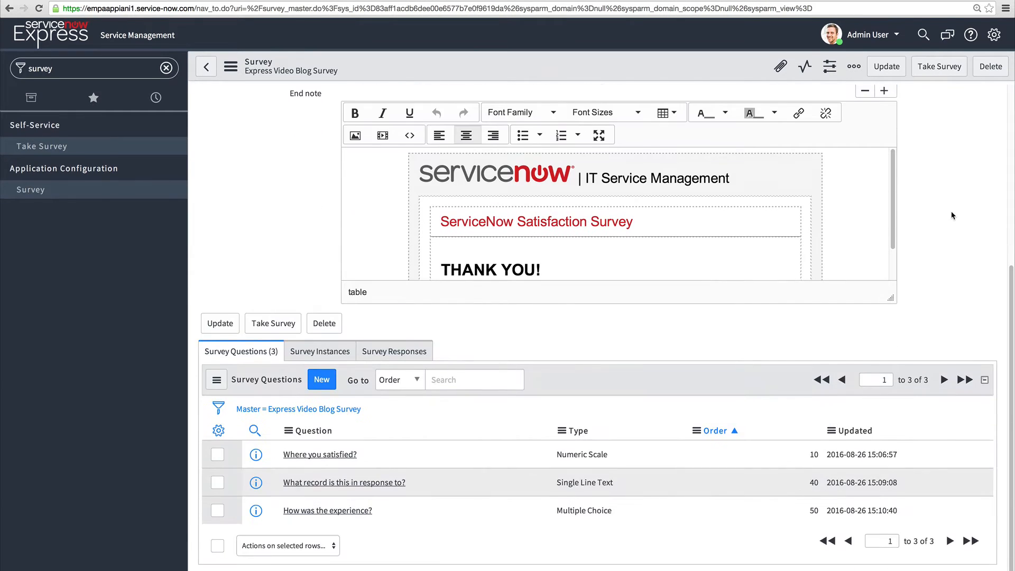
pyautogui.click(929, 79)
pyautogui.click(929, 79)
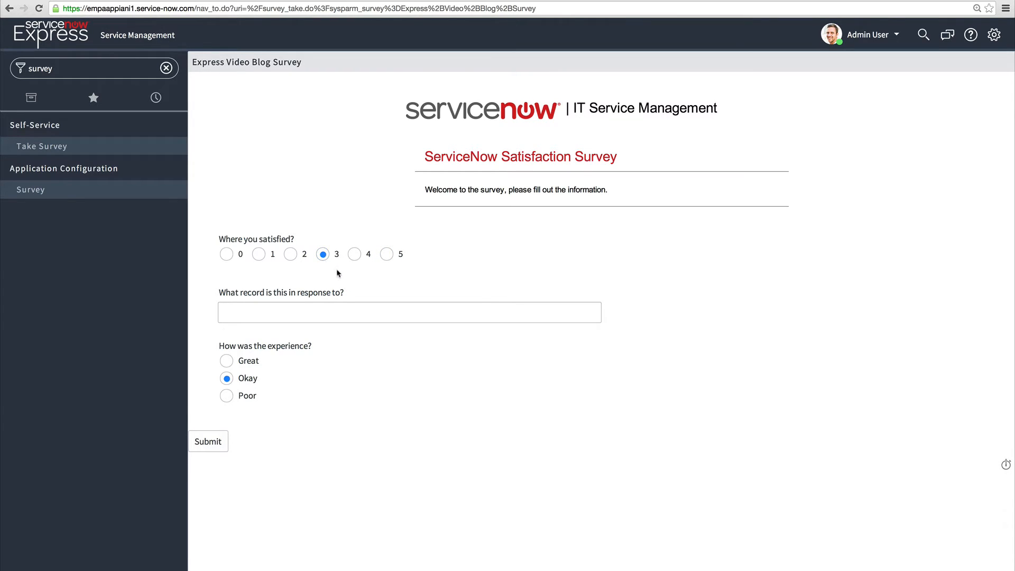
pyautogui.click(367, 312)
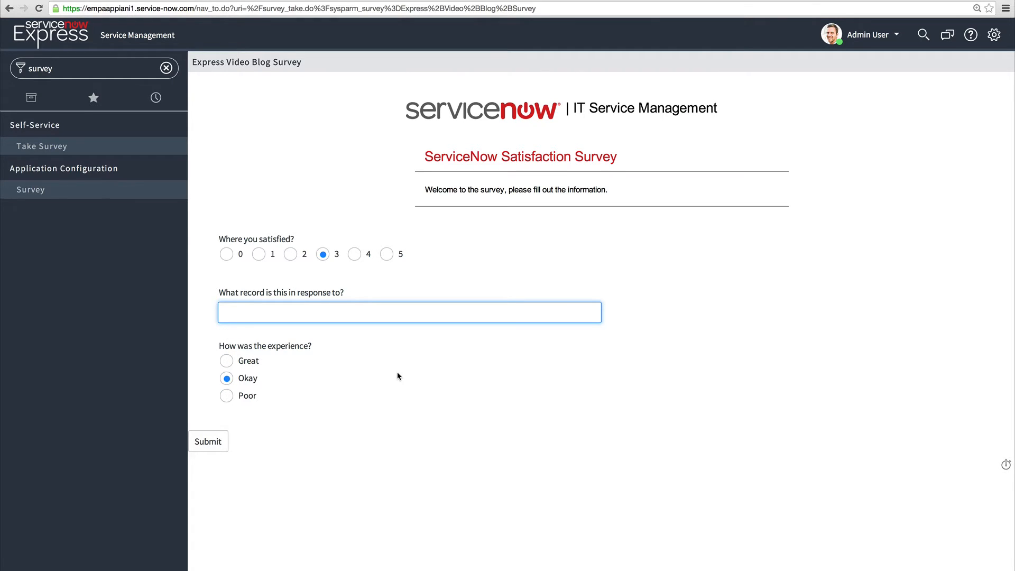
pyautogui.click(9, 8)
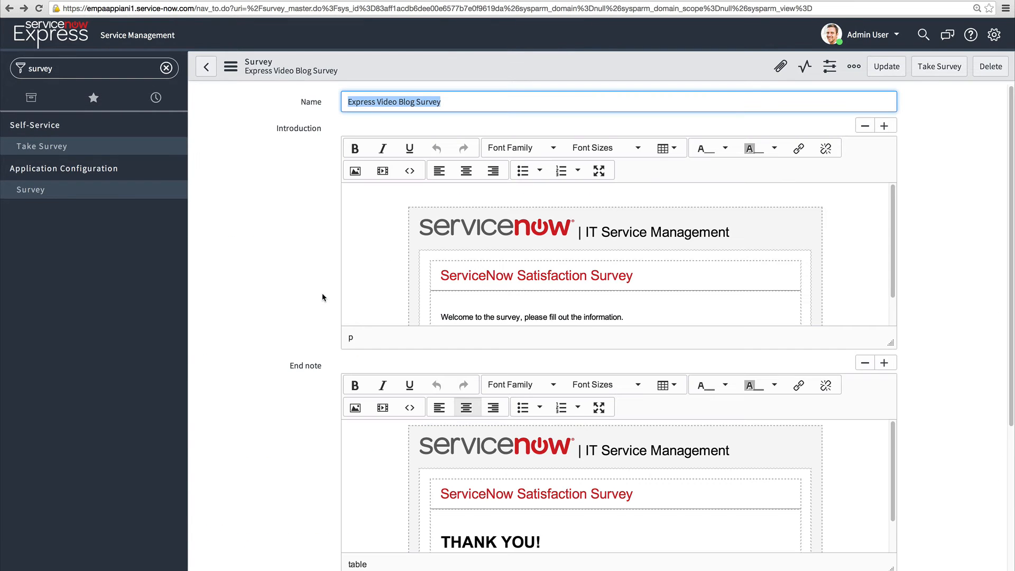
# Step: Add the Choice direction column right after Question in the survey's question list, and set "How was the experience?" to Across
pyautogui.scroll(-5, 322, 293)
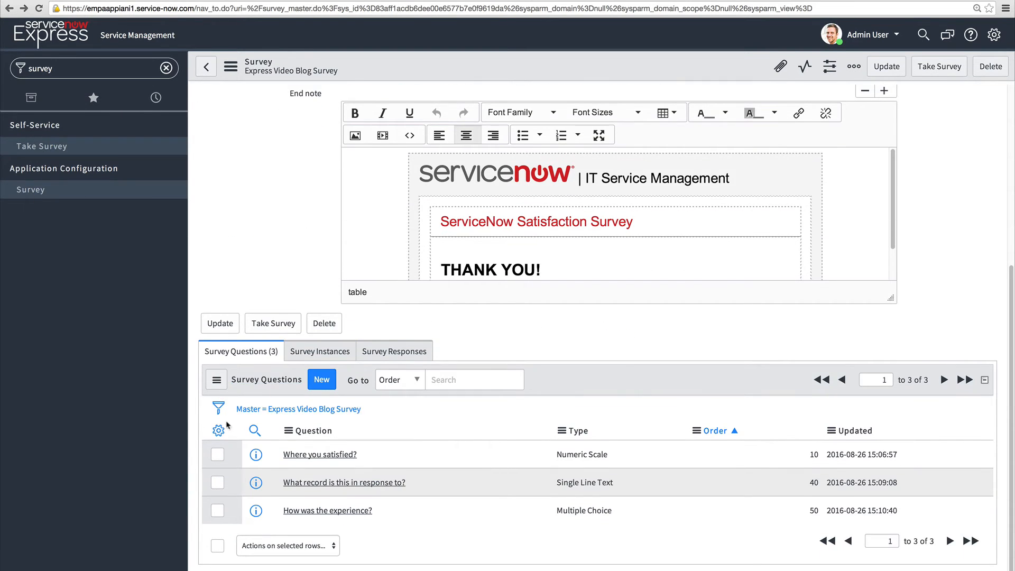
pyautogui.click(219, 430)
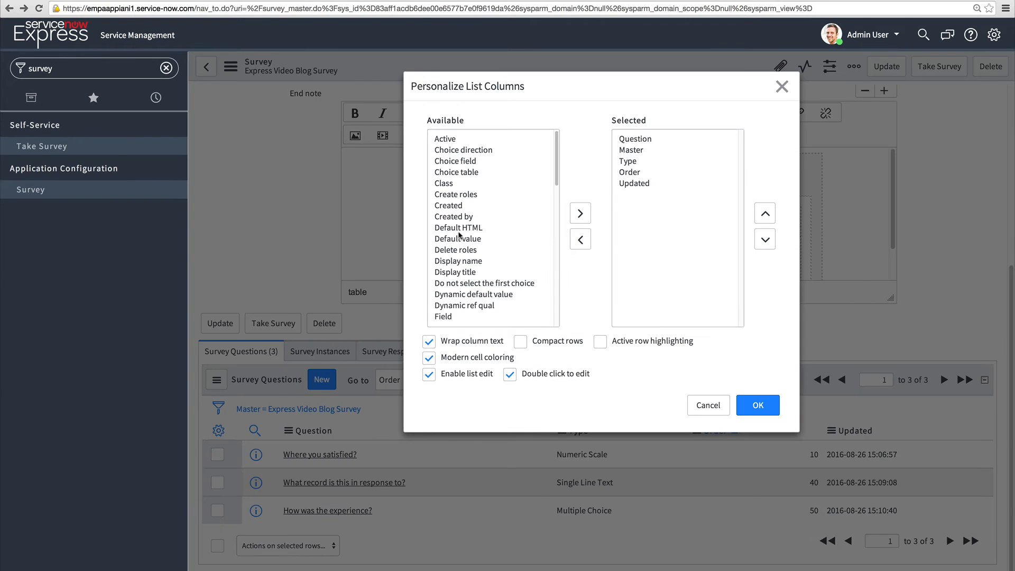
pyautogui.click(468, 151)
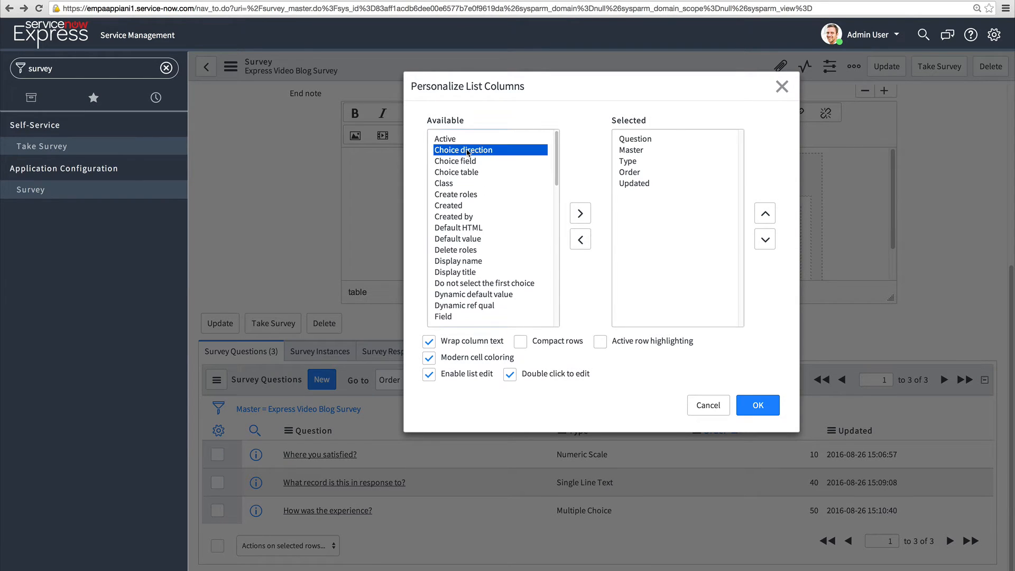
pyautogui.doubleClick(468, 151)
pyautogui.click(765, 213)
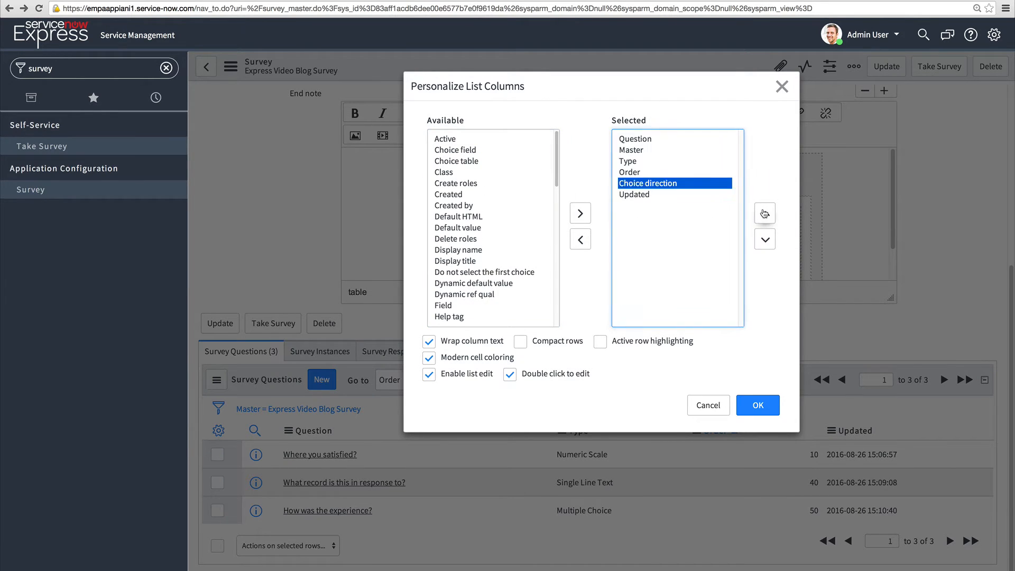
pyautogui.click(765, 213)
pyautogui.click(765, 214)
pyautogui.click(765, 213)
pyautogui.click(749, 403)
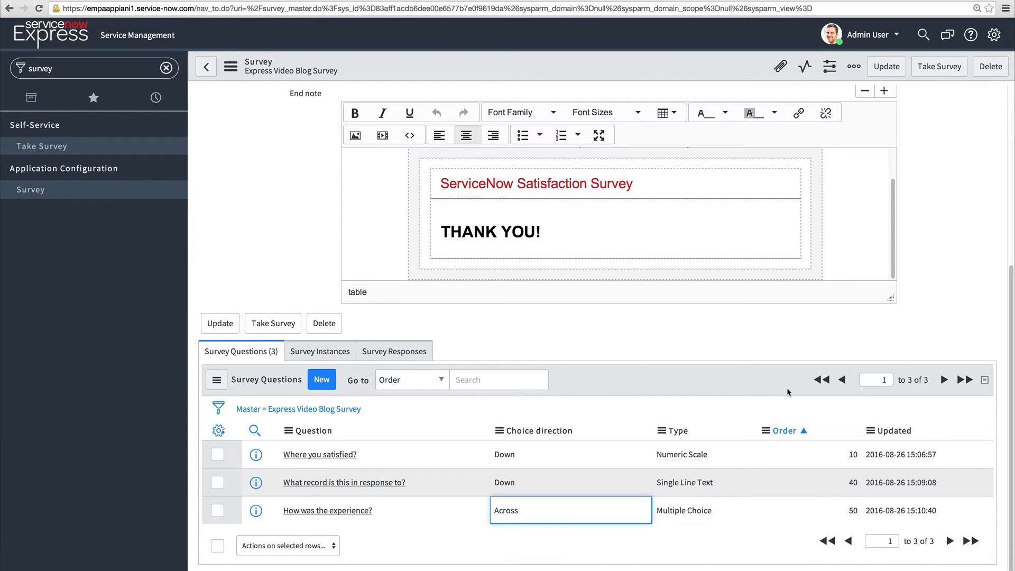
pyautogui.click(932, 316)
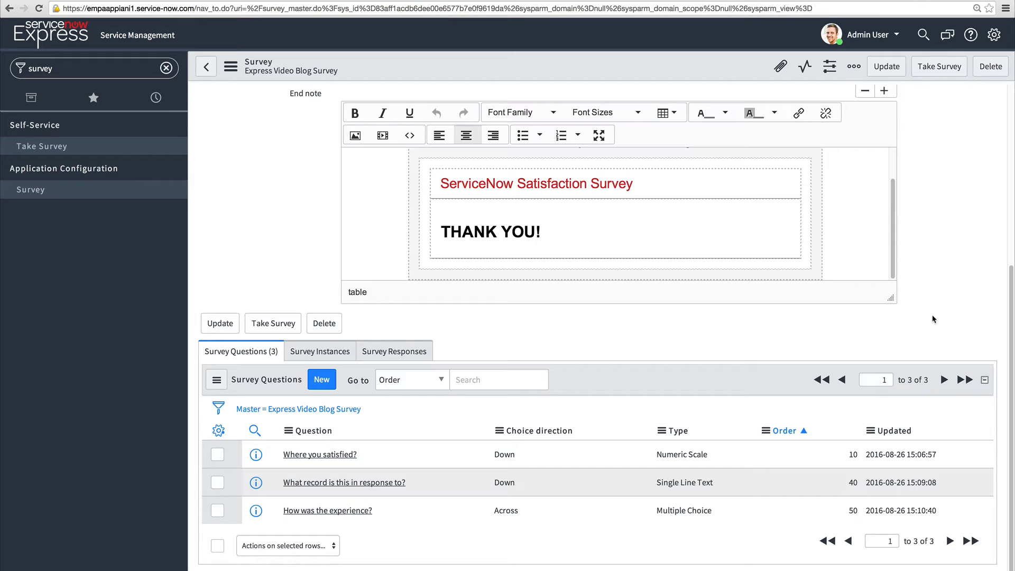
# Step: Open the respondent view of the survey again to check the layout of the experience choices
pyautogui.scroll(5, 933, 319)
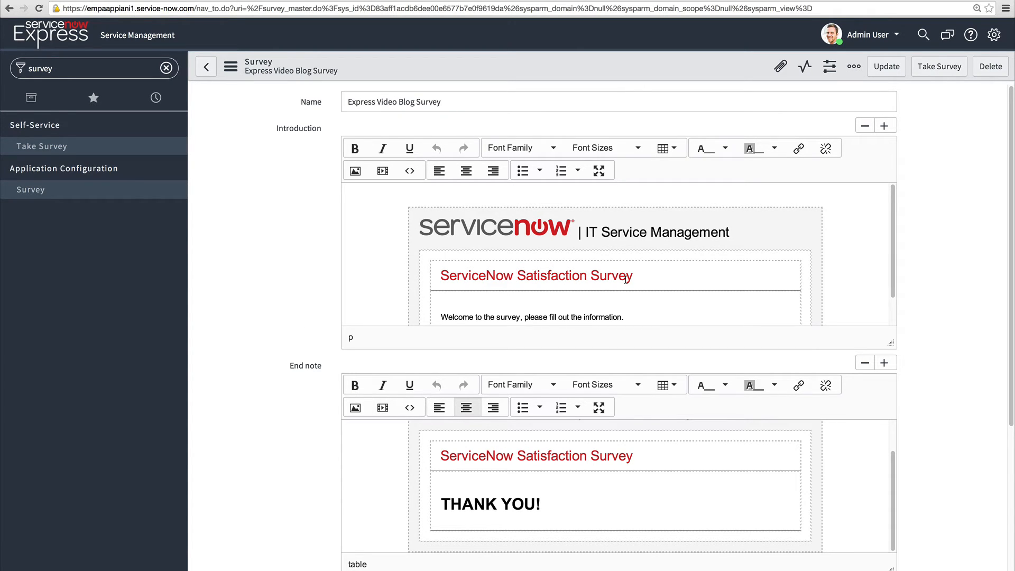
pyautogui.scroll(-5, 626, 280)
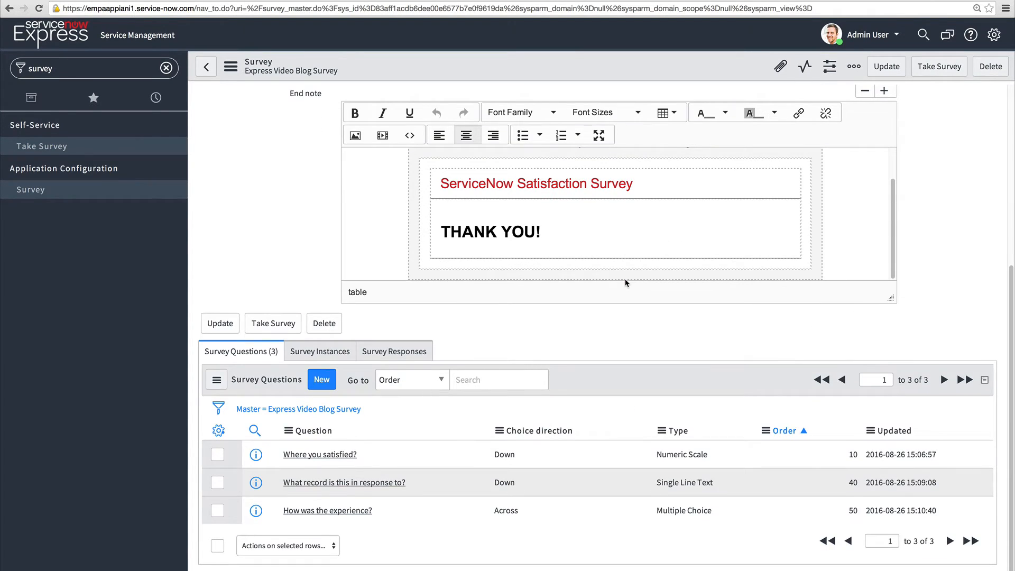
pyautogui.click(944, 73)
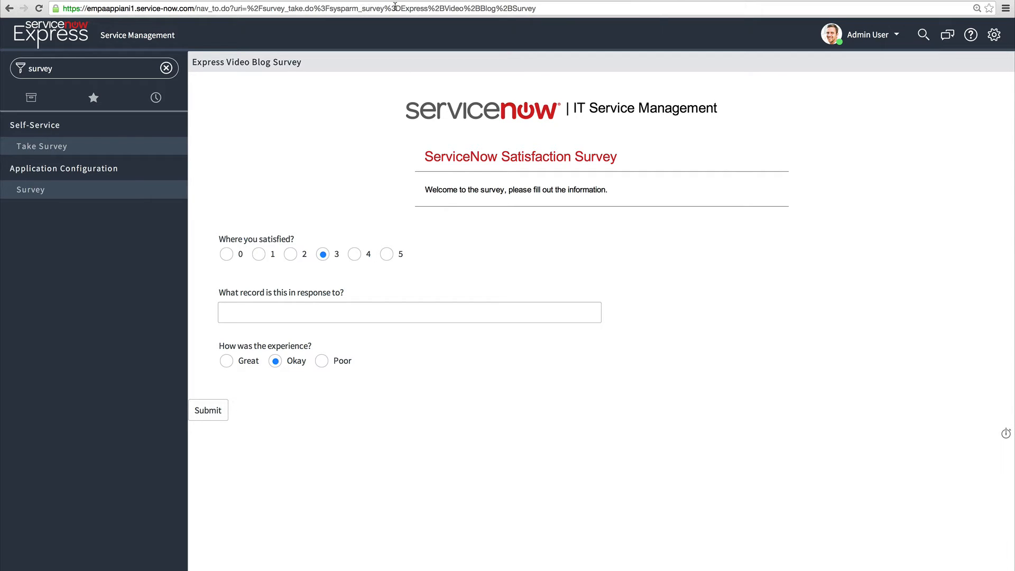
# Step: Replace the survey name in the page address with CUstomer%2BSatisfaction%2BSurvey and load that survey
pyautogui.moveTo(400, 7); pyautogui.dragTo(541, 8)
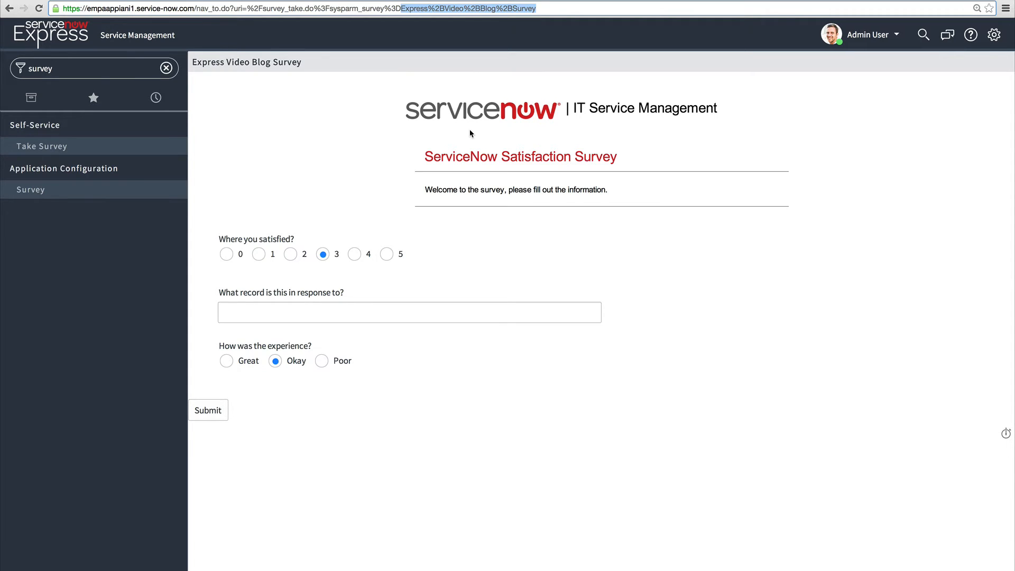
pyautogui.write('CUstomer%2B')
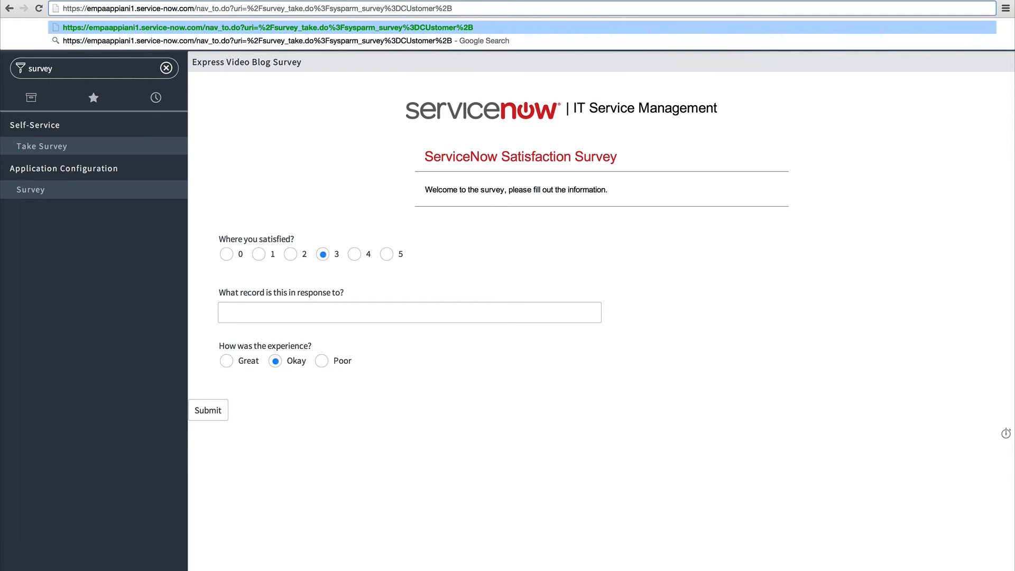
pyautogui.write('Satisfaction%sbS')
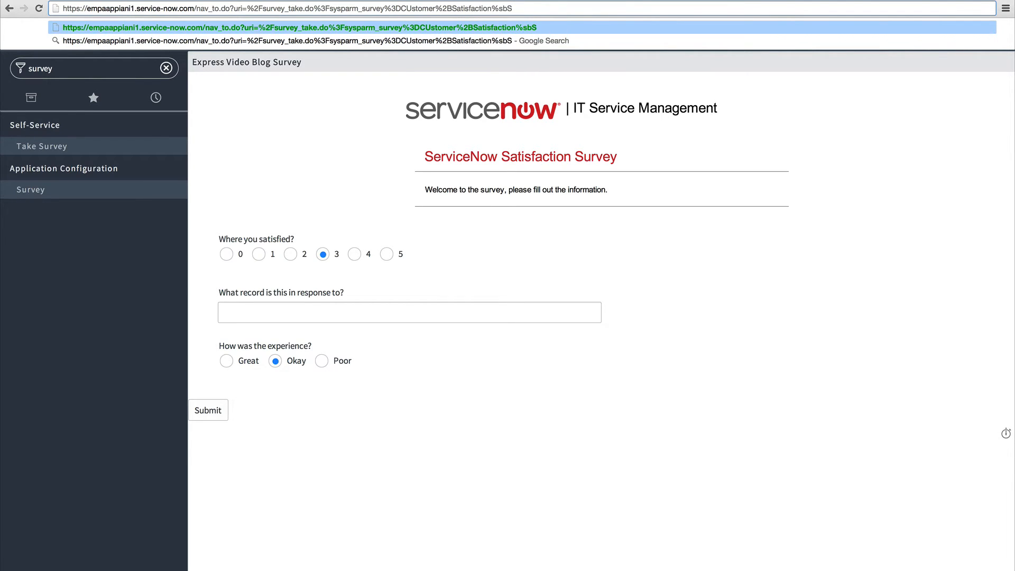
pyautogui.press('Return')
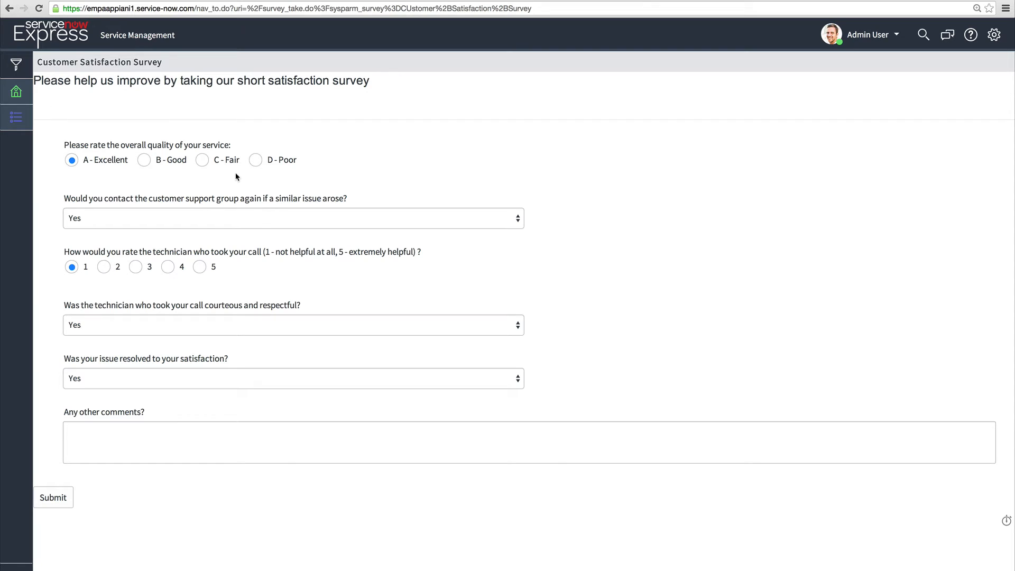
# Step: Return to the Express Video Blog Survey record, open its respondent view, and copy the page address
pyautogui.click(9, 9)
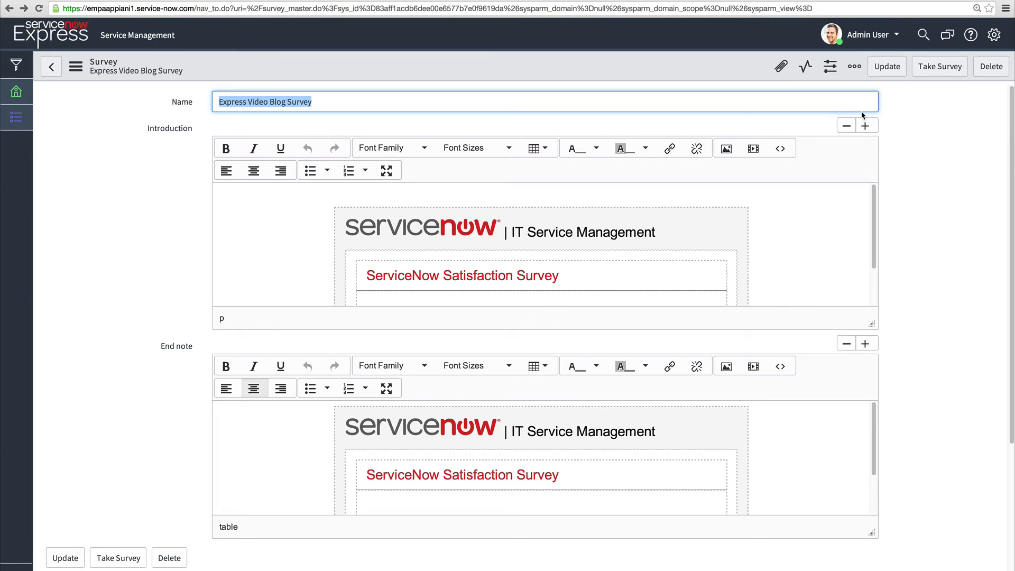
pyautogui.click(940, 66)
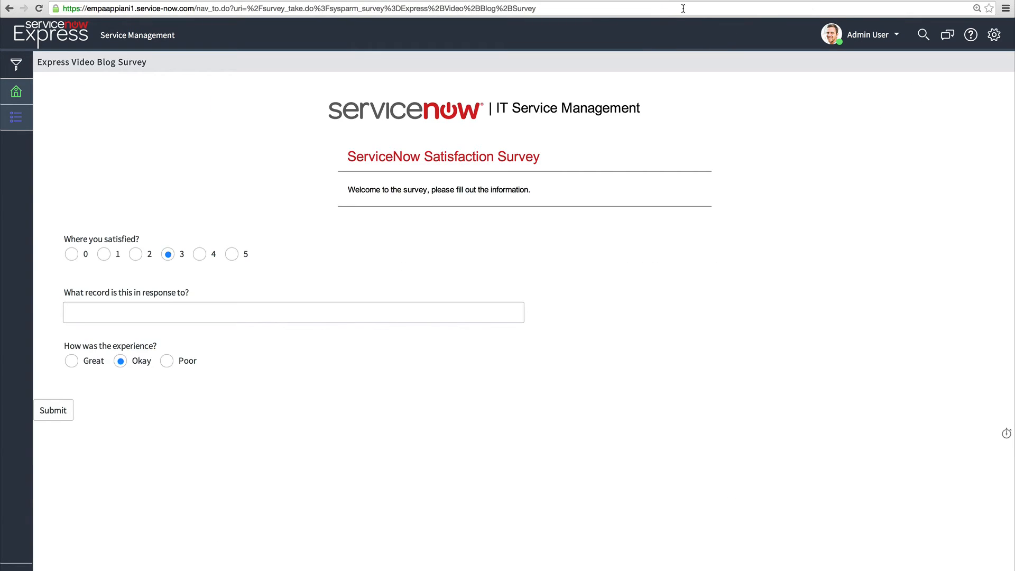
pyautogui.click(683, 11)
pyautogui.hotkey('ctrl', 'c')
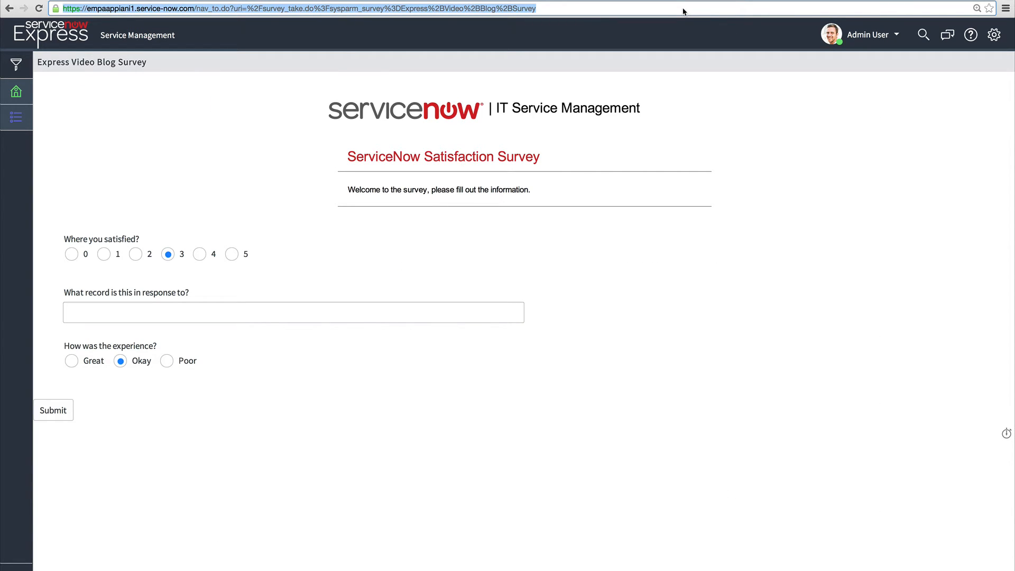
# Step: Filter the navigator for "notifi", open the email Notifications list, and start a new notification record
pyautogui.click(16, 64)
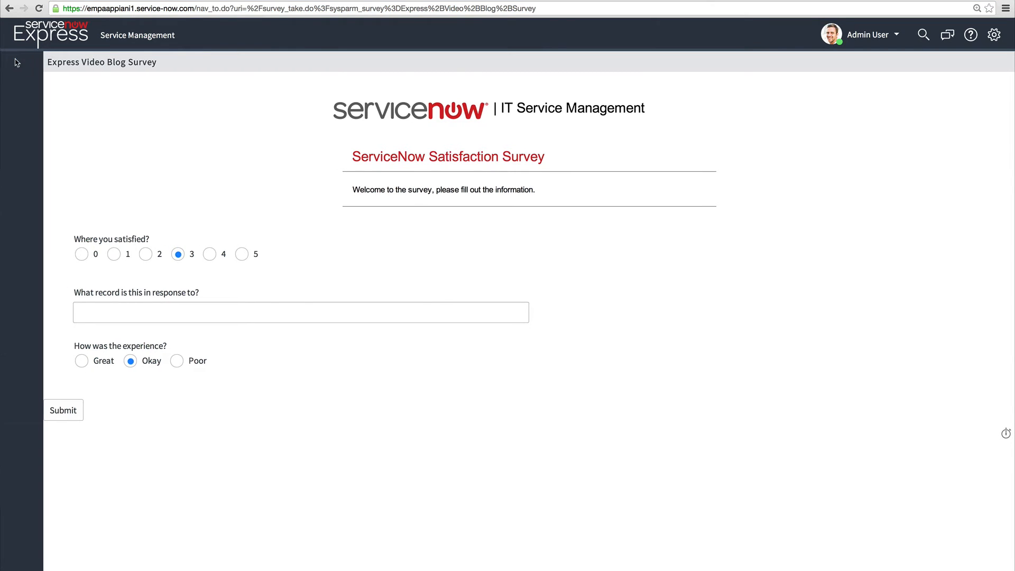
pyautogui.write('notifi')
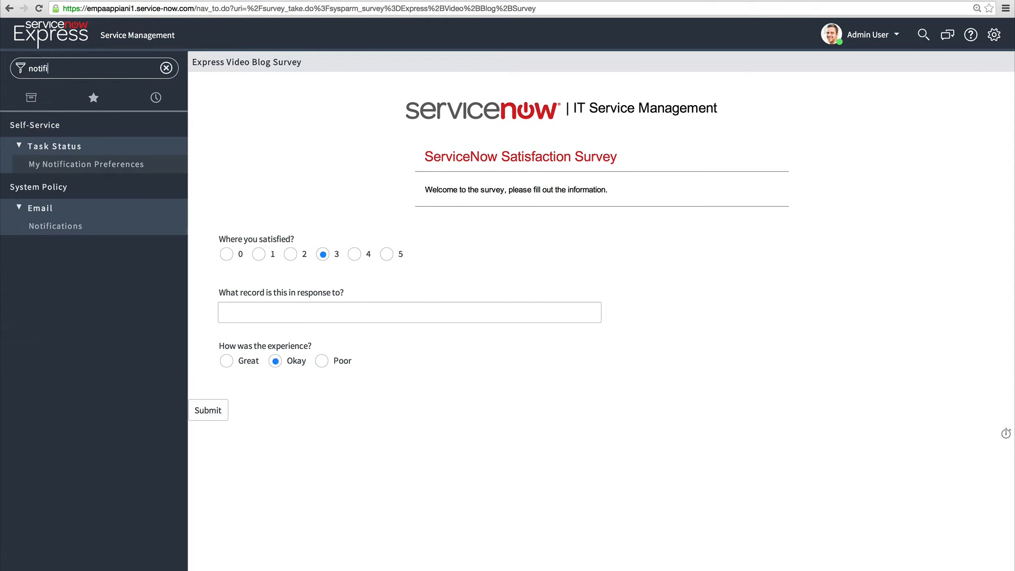
pyautogui.click(44, 226)
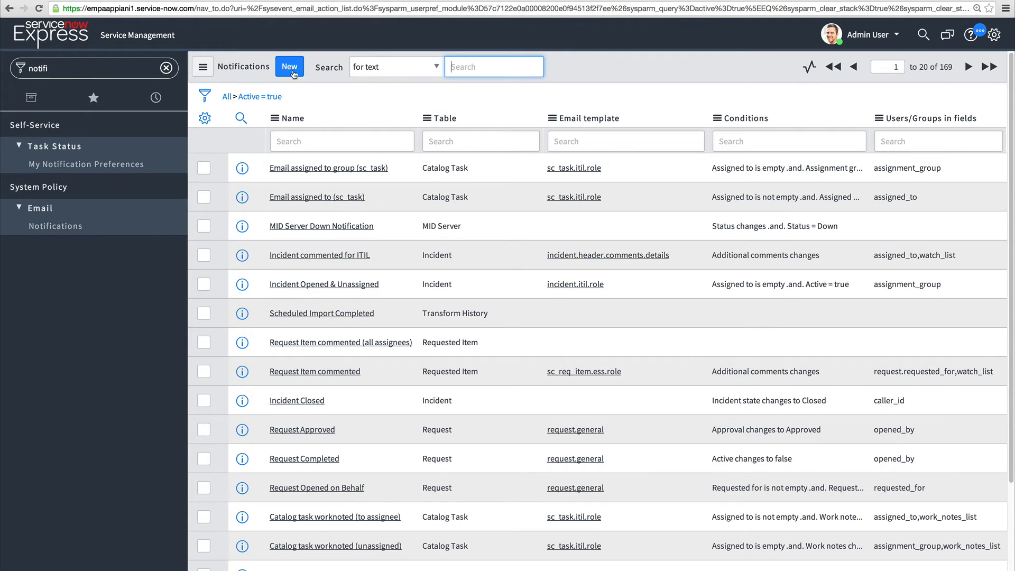
pyautogui.click(292, 69)
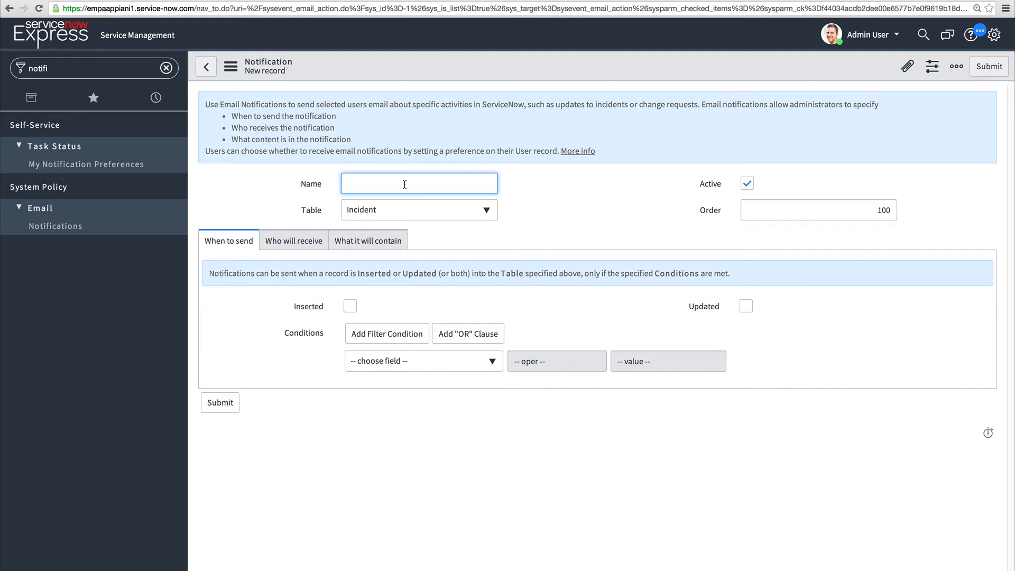
# Step: Name the notification "Incident Closure survey - 5th" and set it to be sent when a record is updated
pyautogui.write('ncident Closeu')
pyautogui.press('BackSpace')
pyautogui.press('BackSpace')
pyautogui.write('ure survey - 5th')
pyautogui.click(745, 306)
# Step: Set the notification's first condition to State changes to Closed
pyautogui.click(466, 360)
pyautogui.write('sta')
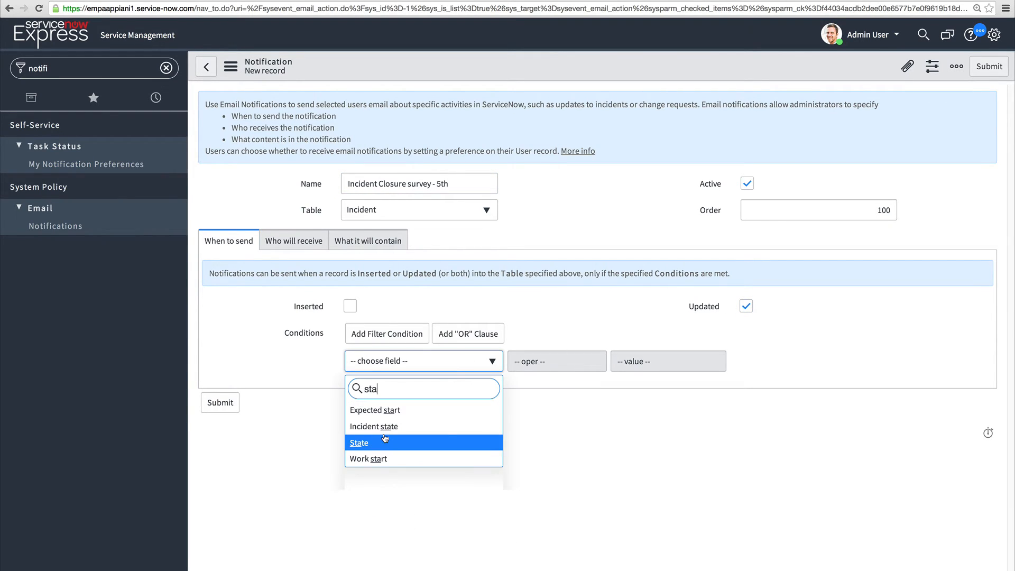
pyautogui.click(384, 438)
pyautogui.click(545, 362)
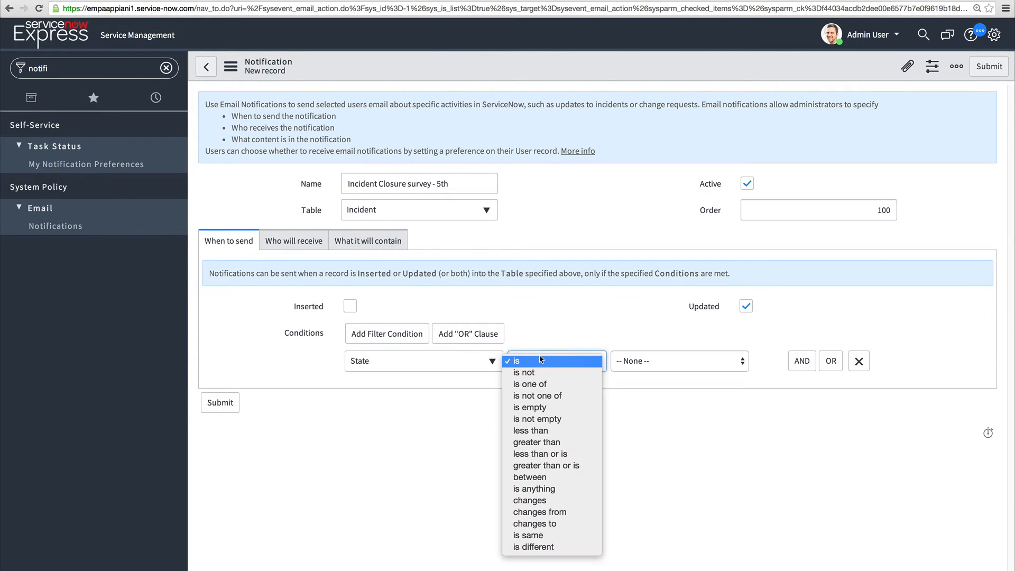
pyautogui.click(554, 523)
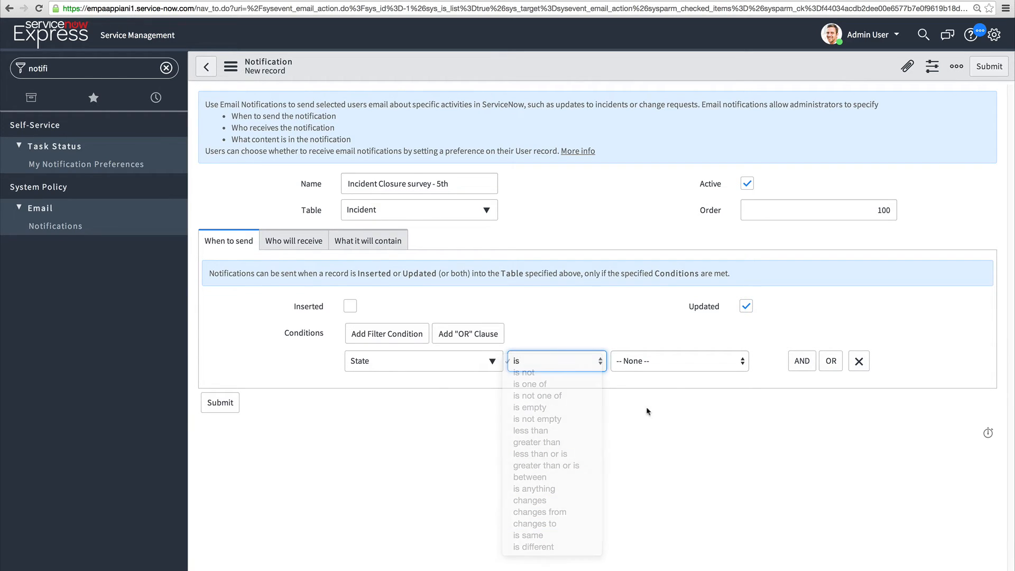
pyautogui.click(679, 361)
pyautogui.click(673, 429)
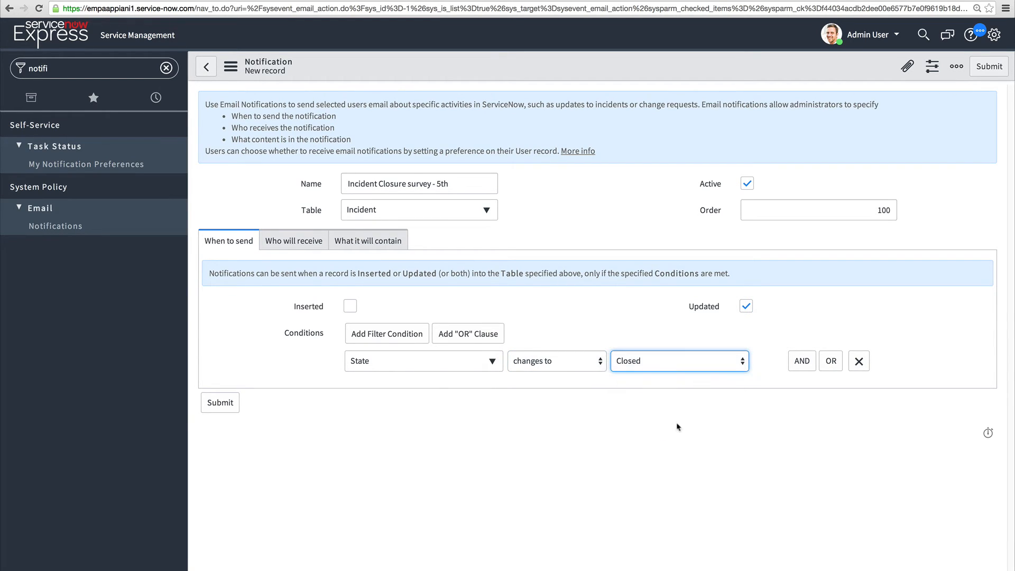
# Step: Add an AND condition requiring the incident Number to end with 5
pyautogui.click(800, 365)
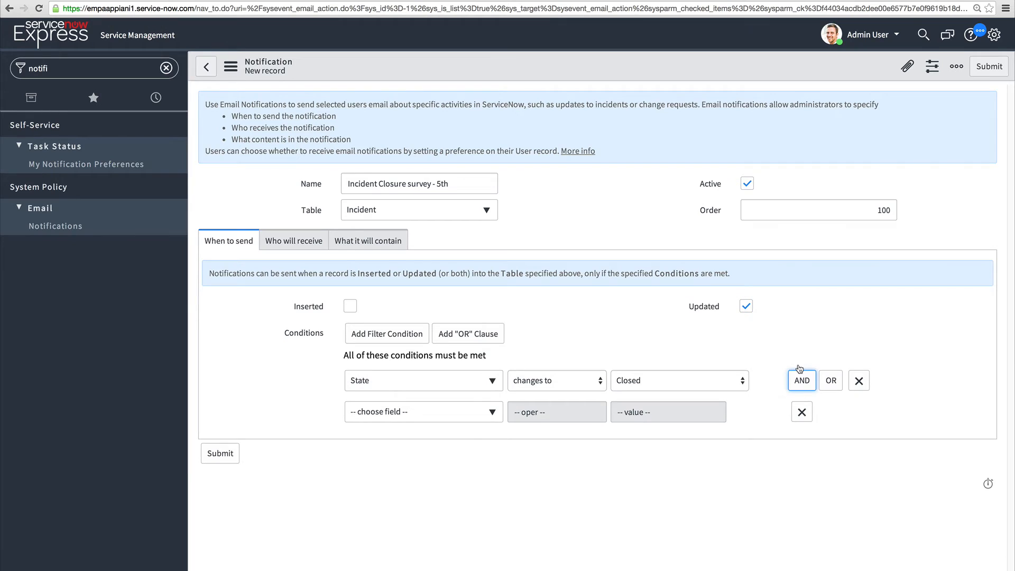
pyautogui.click(449, 411)
pyautogui.write('num')
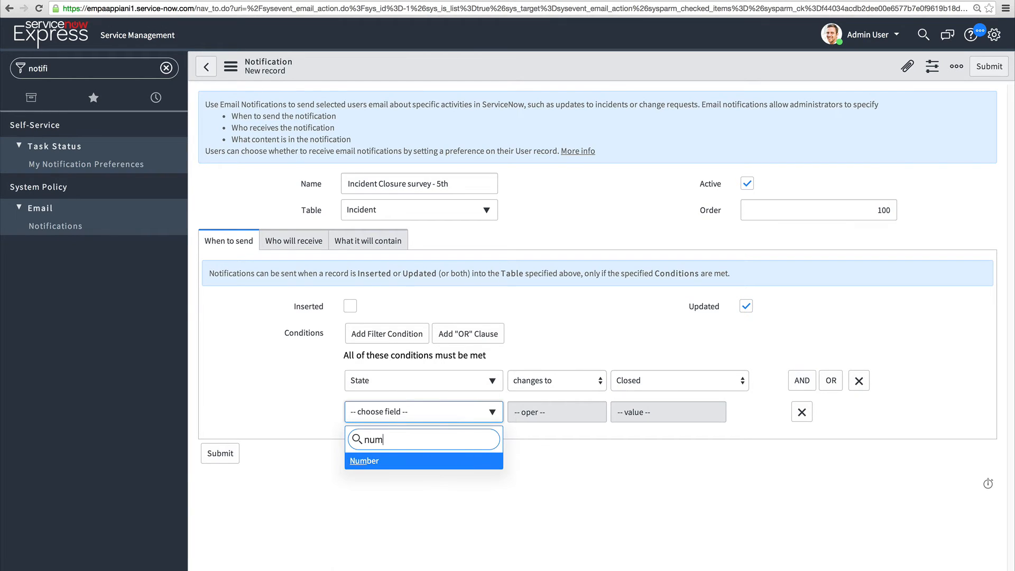
pyautogui.click(402, 459)
pyautogui.click(540, 412)
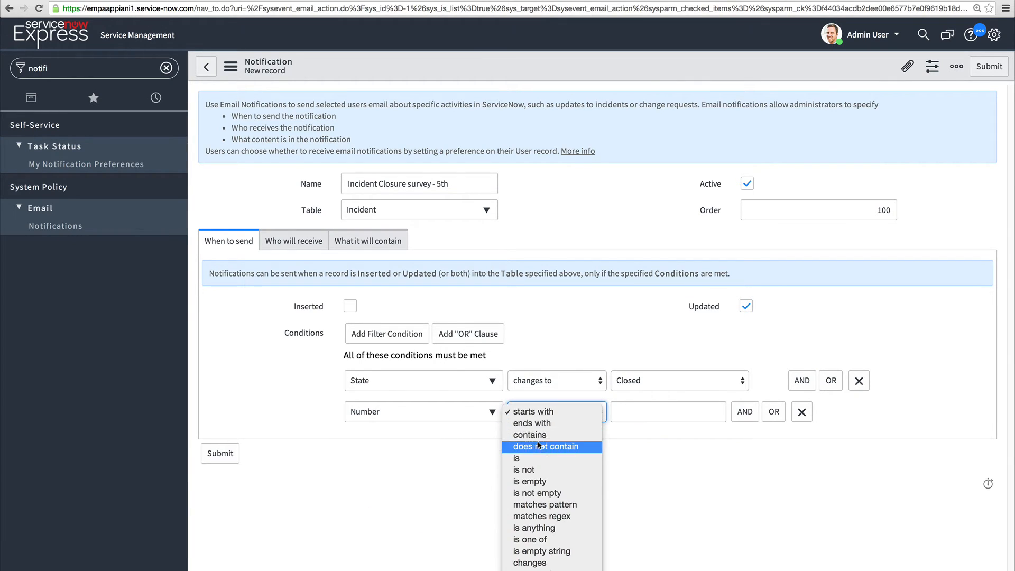
pyautogui.click(532, 423)
pyautogui.click(661, 414)
pyautogui.write('5')
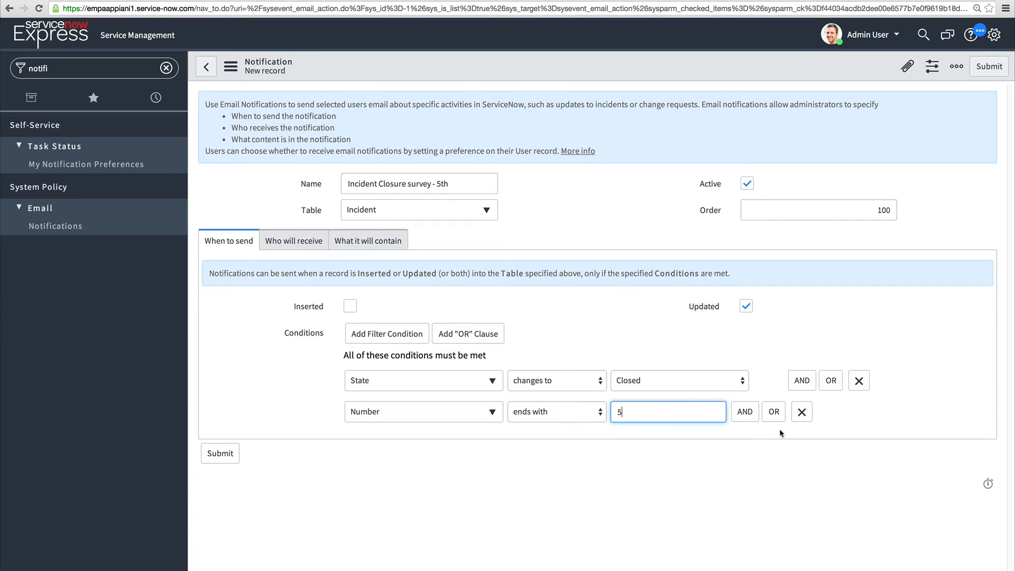
# Step: Add an OR alternative to the Number condition so that it also accepts numbers ending with 0
pyautogui.click(782, 419)
pyautogui.click(650, 442)
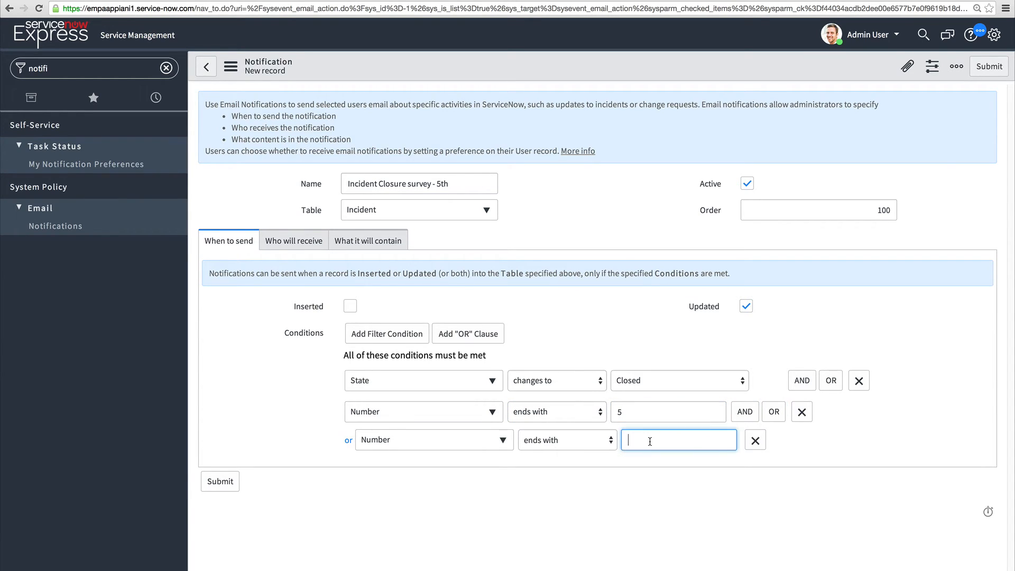
pyautogui.write('0')
pyautogui.click(899, 421)
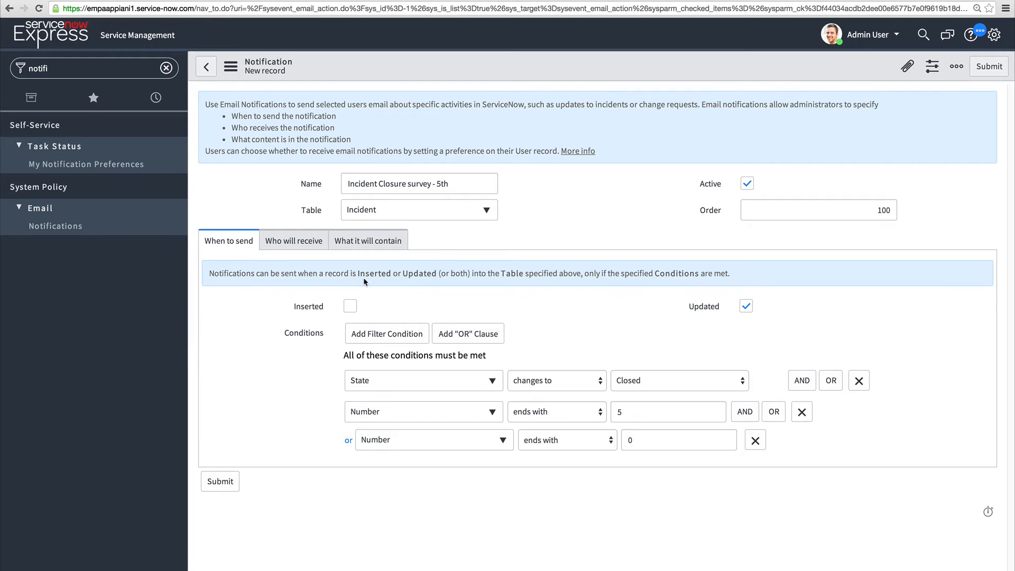
# Step: Choose Caller in Users/Groups in fields as the notification's recipient and lock the selection
pyautogui.click(305, 248)
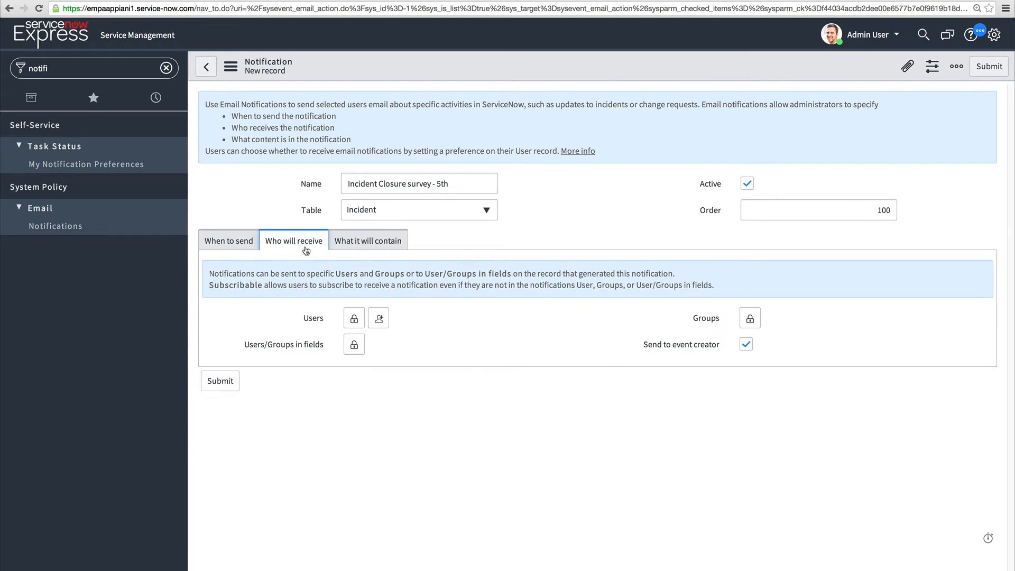
pyautogui.click(354, 319)
pyautogui.click(354, 345)
pyautogui.click(364, 370)
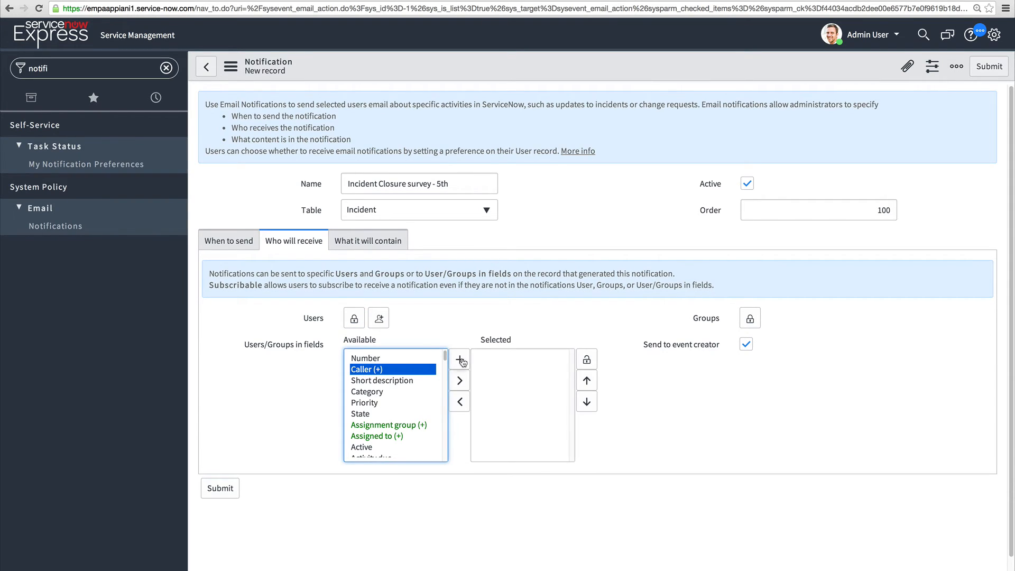
pyautogui.click(459, 359)
pyautogui.click(587, 359)
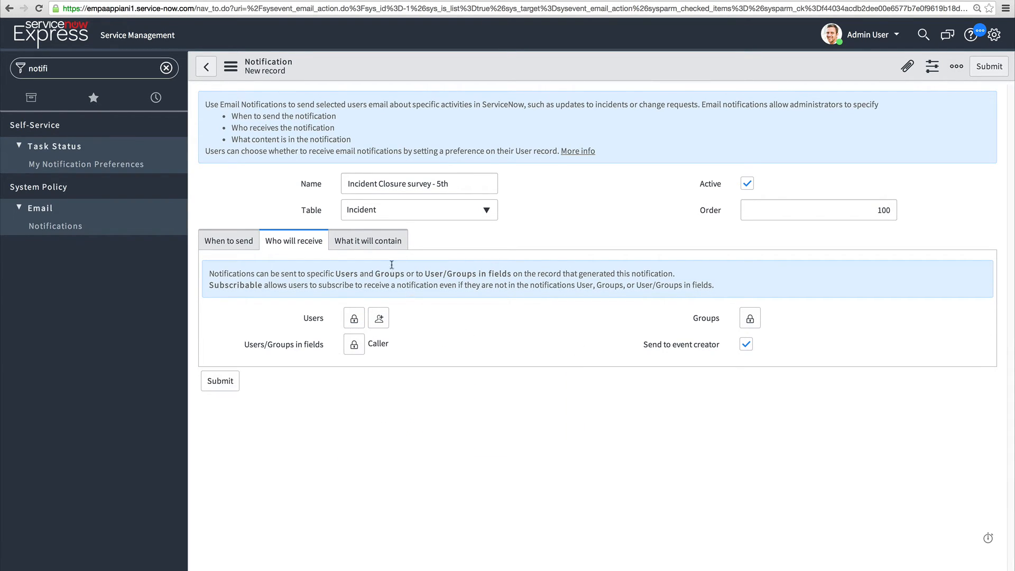
# Step: Paste the copied survey URL into the notification's HTML message, and replace it with the text TAKE SURVEY
pyautogui.click(383, 242)
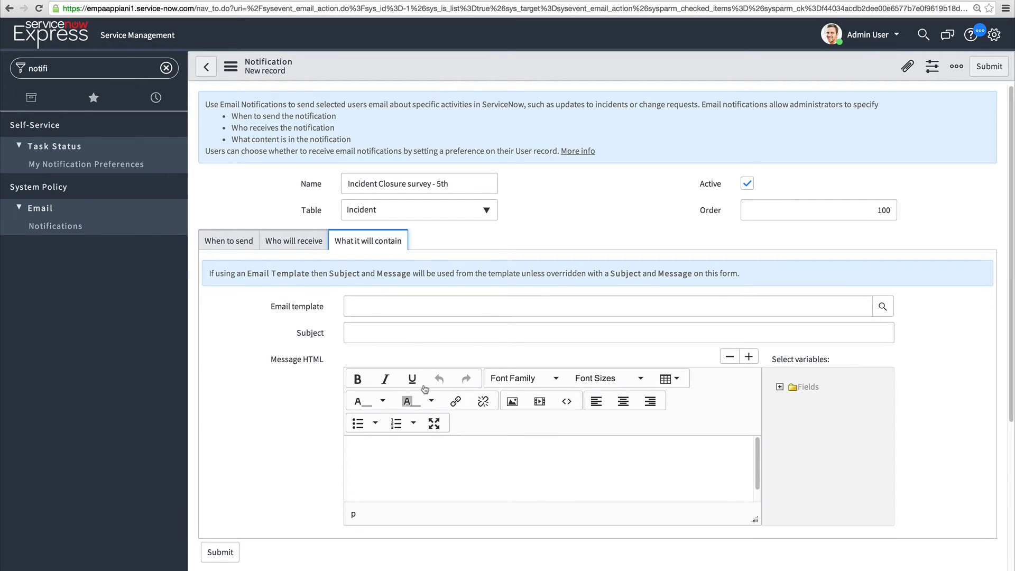
pyautogui.click(444, 463)
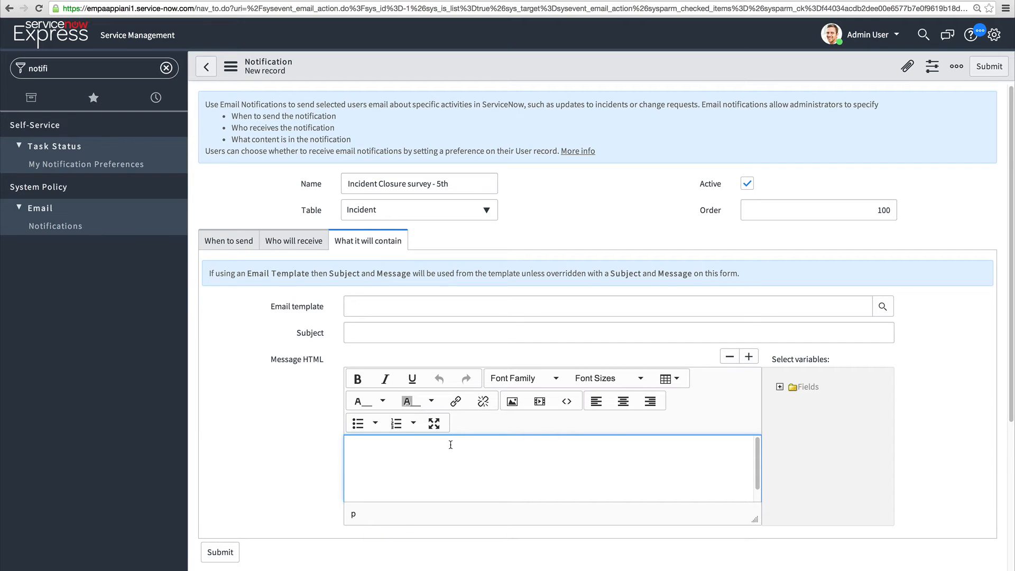
pyautogui.hotkey('ctrl', 'v')
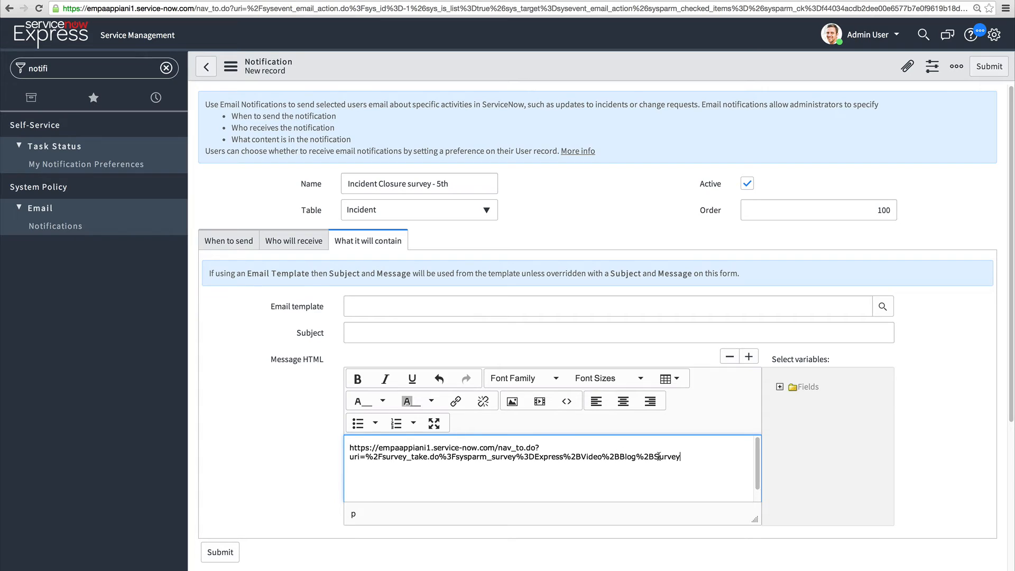
pyautogui.moveTo(680, 457); pyautogui.dragTo(333, 451)
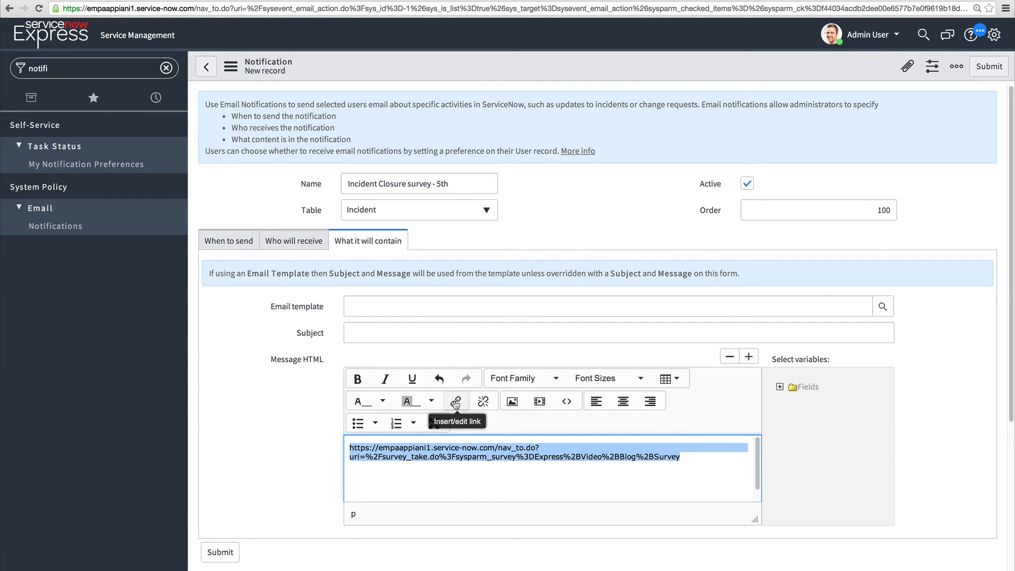
pyautogui.write('TAKE SUR')
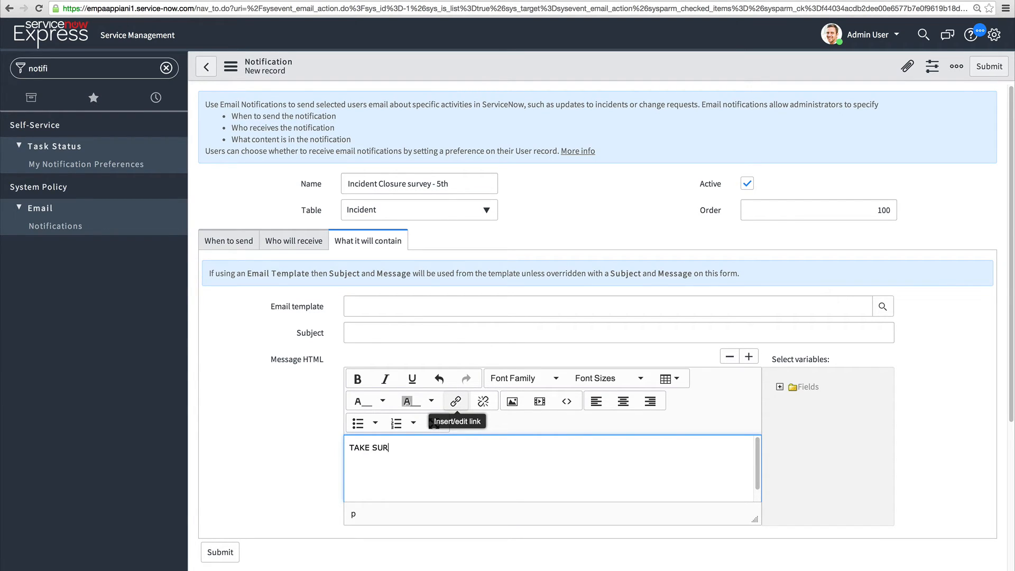
pyautogui.write('VEY')
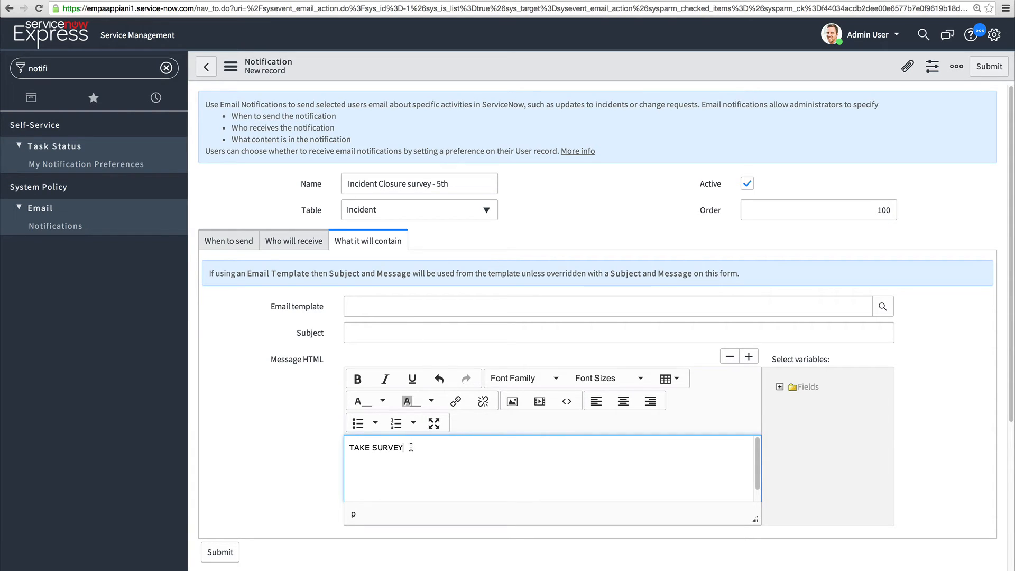
# Step: Start a link on the TAKE SURVEY text in the message, using the copied survey address as its URL
pyautogui.moveTo(411, 447); pyautogui.dragTo(352, 447)
pyautogui.click(454, 403)
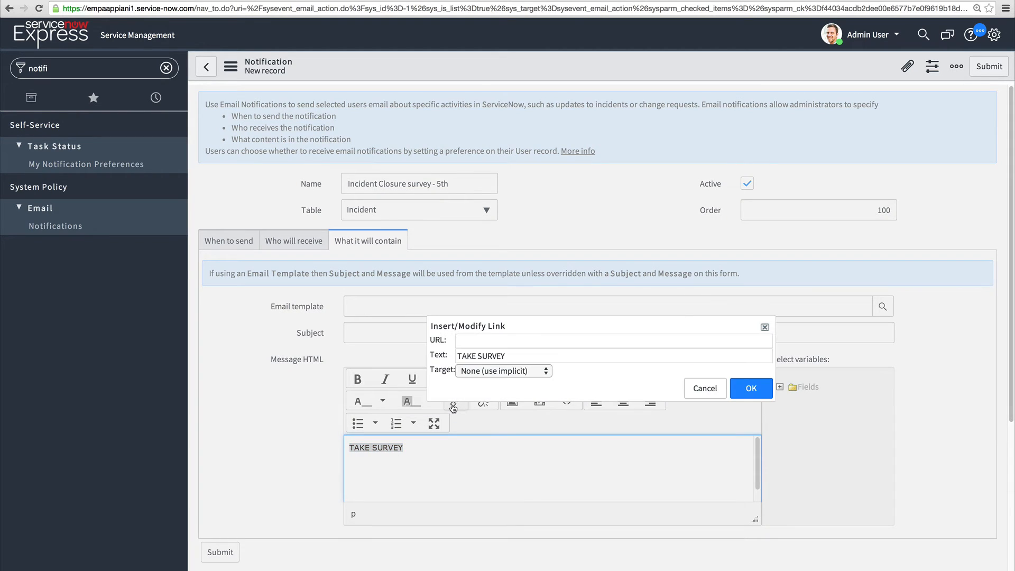
pyautogui.click(498, 343)
pyautogui.press('super+v')
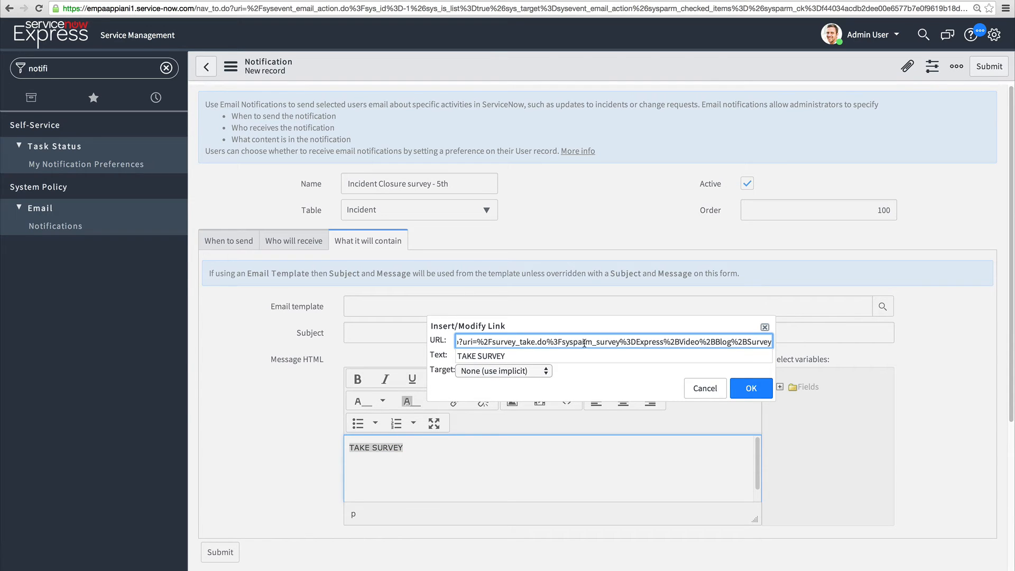
# Step: Append %26incidentnumber=INC12345%26sysparm_survey_update=false to the end of the link's URL
pyautogui.moveTo(547, 343); pyautogui.dragTo(770, 343)
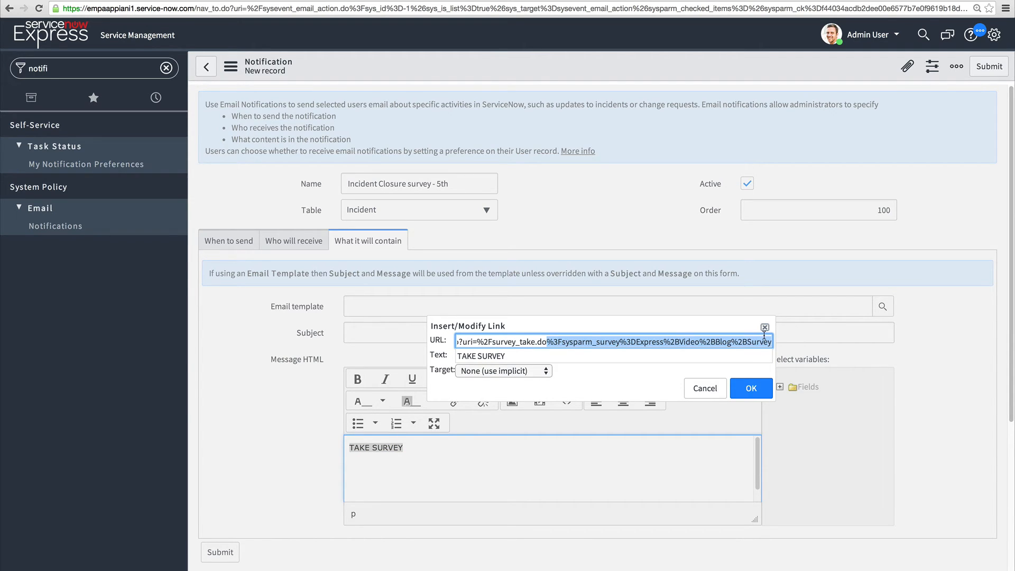
pyautogui.click(771, 341)
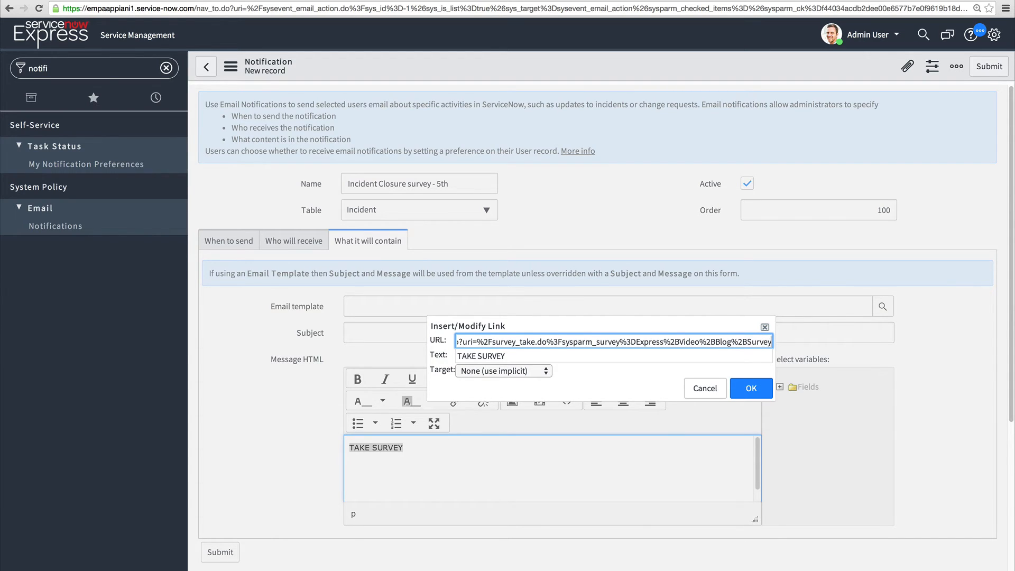
pyautogui.write('%26incidentnumber')
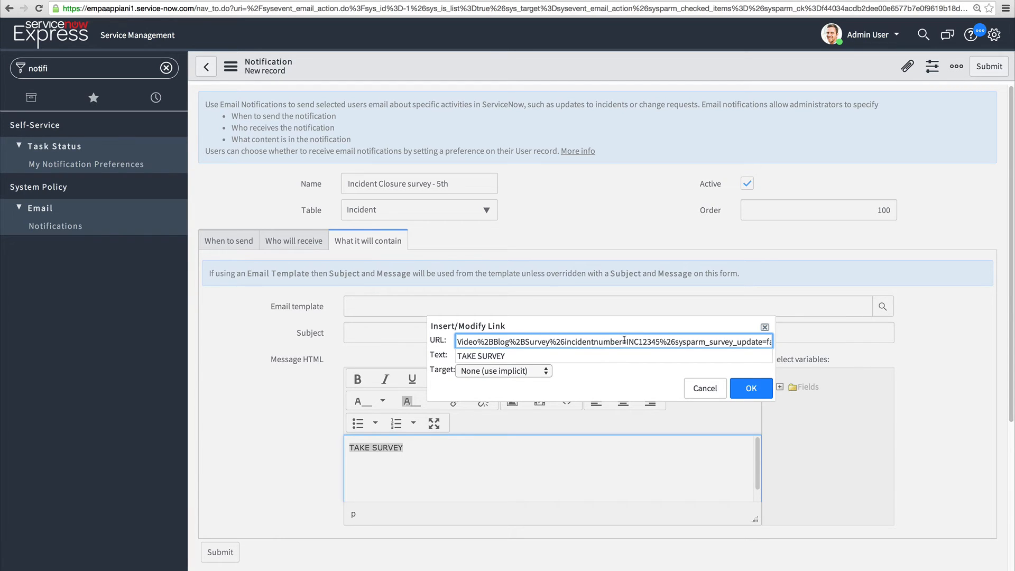
# Step: Replace the sample value INC12345 in the link's URL with the variable ${number}, and check the incidentnumber and sysparm_survey_update parameters
pyautogui.moveTo(626, 341); pyautogui.dragTo(657, 340)
pyautogui.press('BackSpace')
pyautogui.write('${')
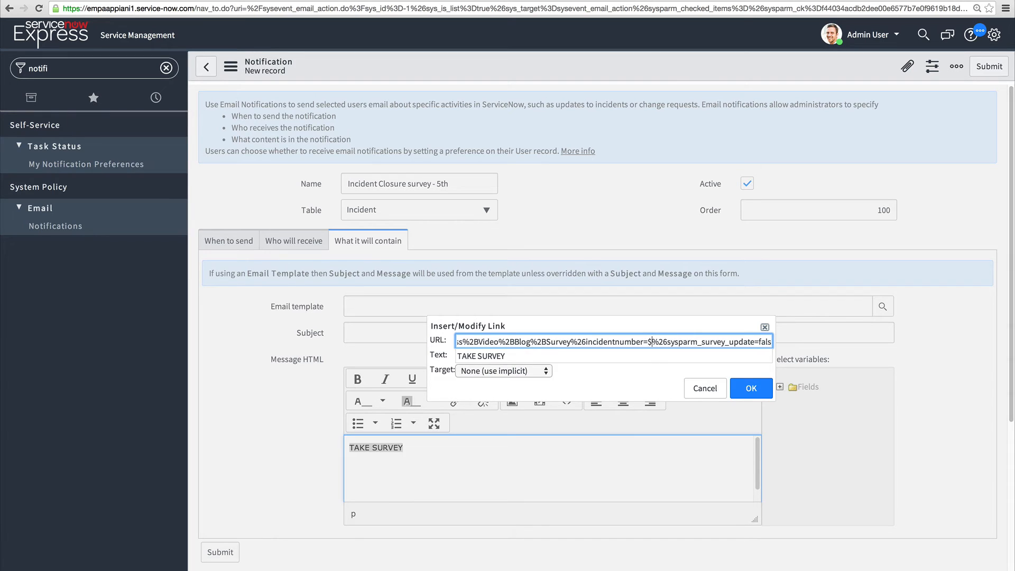
pyautogui.write('number')
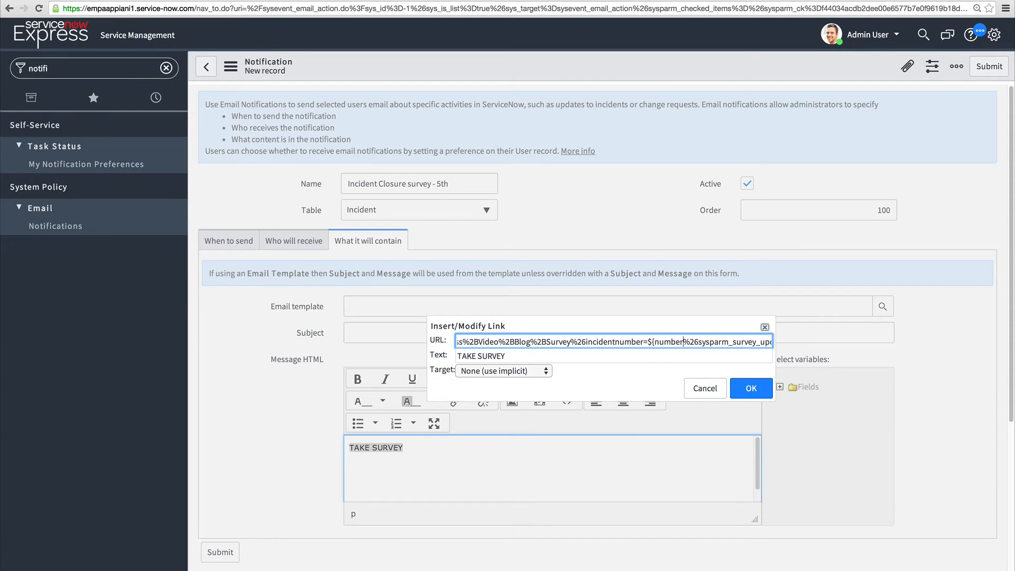
pyautogui.write('}')
pyautogui.moveTo(647, 342); pyautogui.dragTo(686, 341)
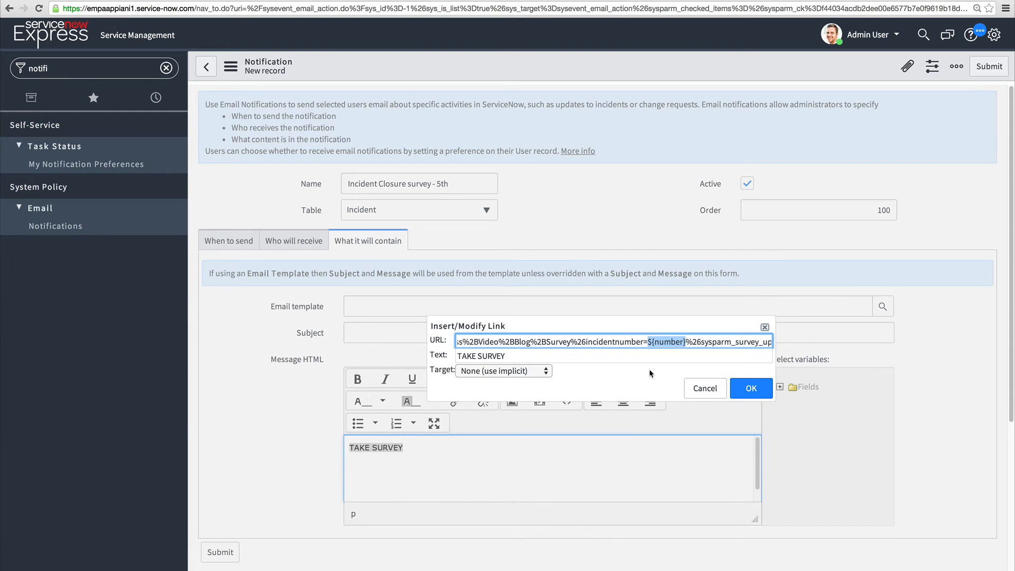
pyautogui.click(709, 342)
pyautogui.moveTo(701, 343); pyautogui.dragTo(774, 341)
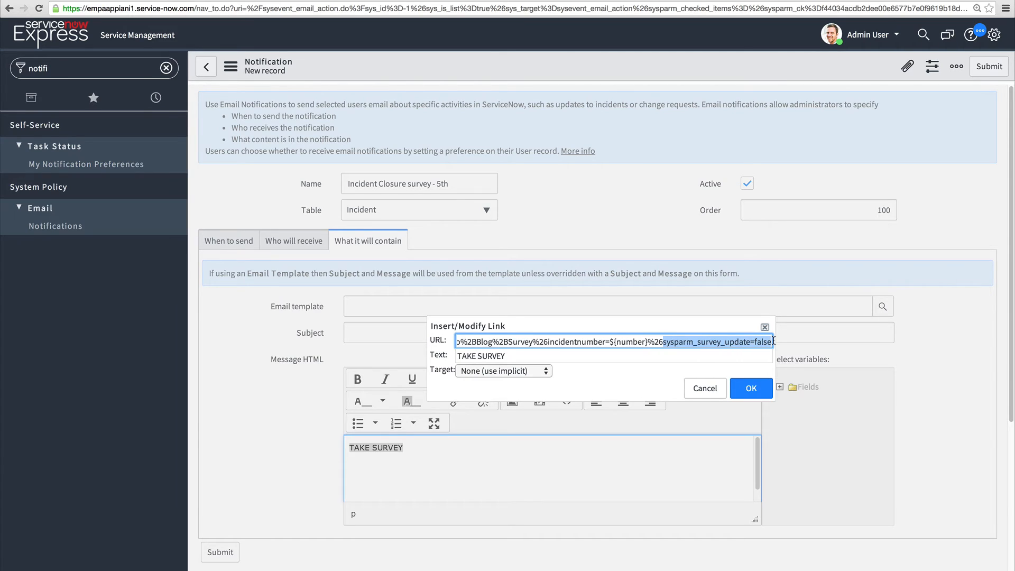
# Step: Apply the link with the ${number} and sysparm_survey_update=false parameters to the TAKE SURVEY text in the message
pyautogui.click(694, 342)
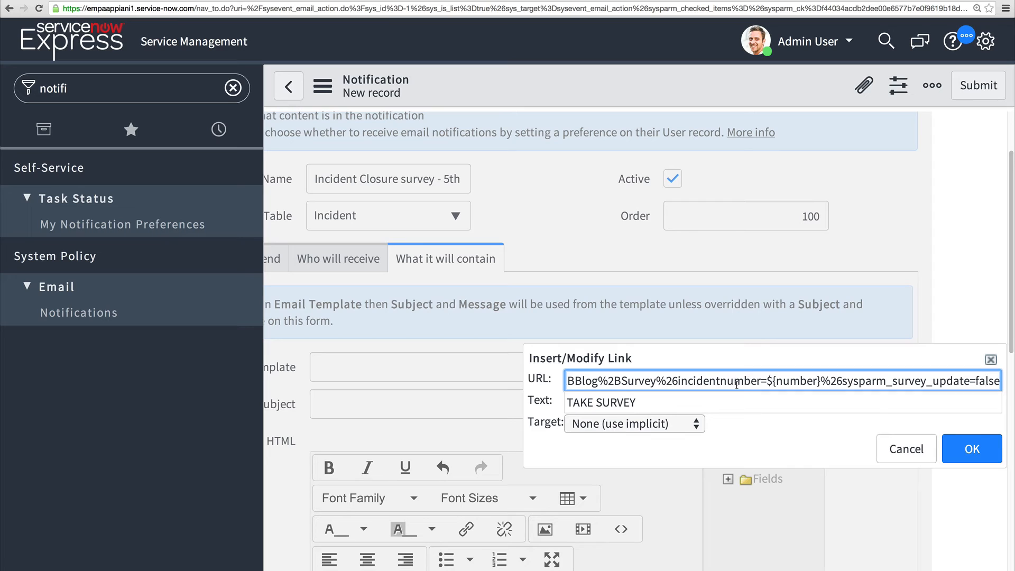
pyautogui.tripleClick(855, 381)
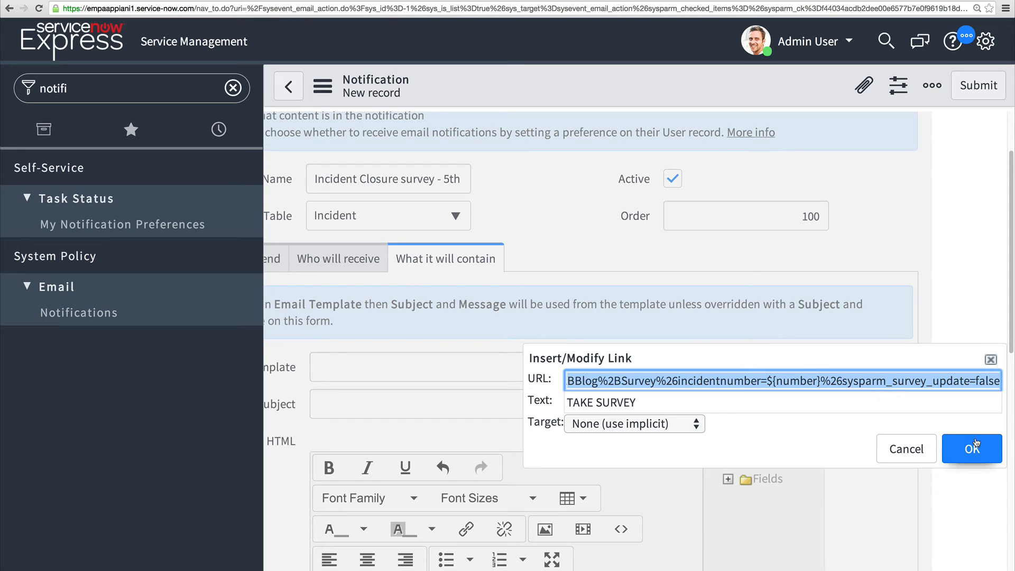
pyautogui.click(976, 444)
pyautogui.scroll(-3, 781, 439)
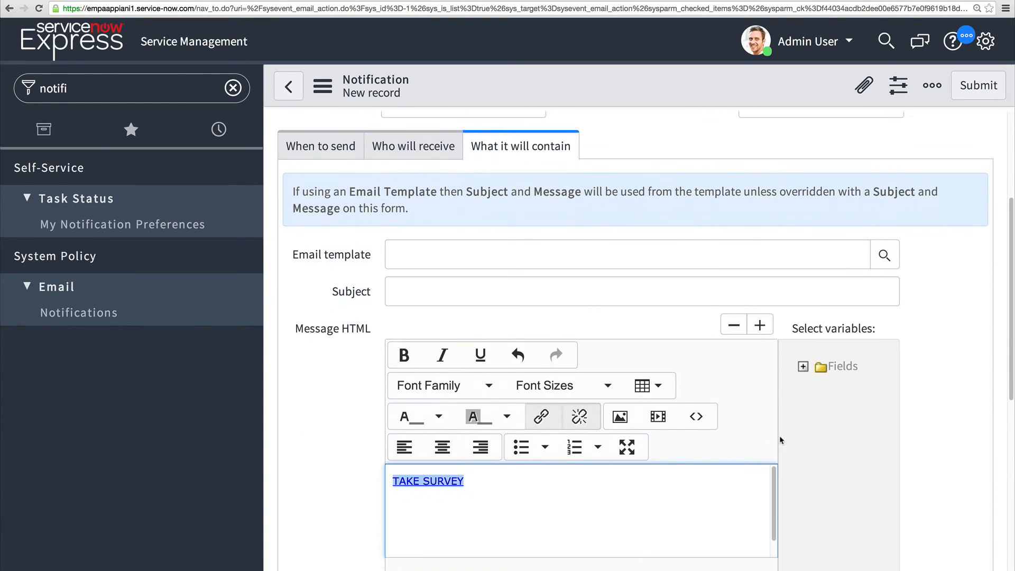
pyautogui.click(624, 473)
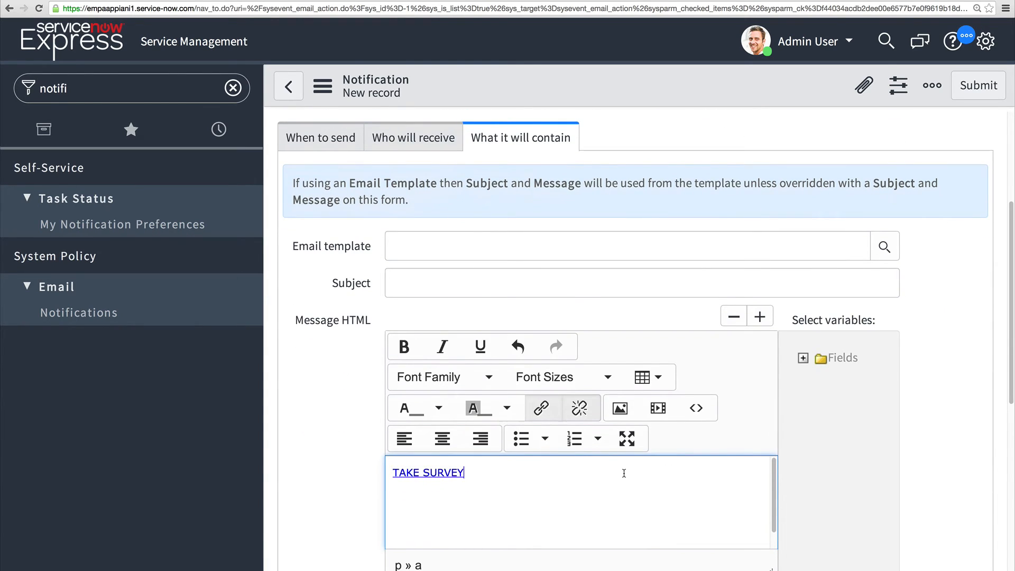
# Step: Save the Incident Closure survey - 5th notification and stay on its record
pyautogui.scroll(4, 624, 473)
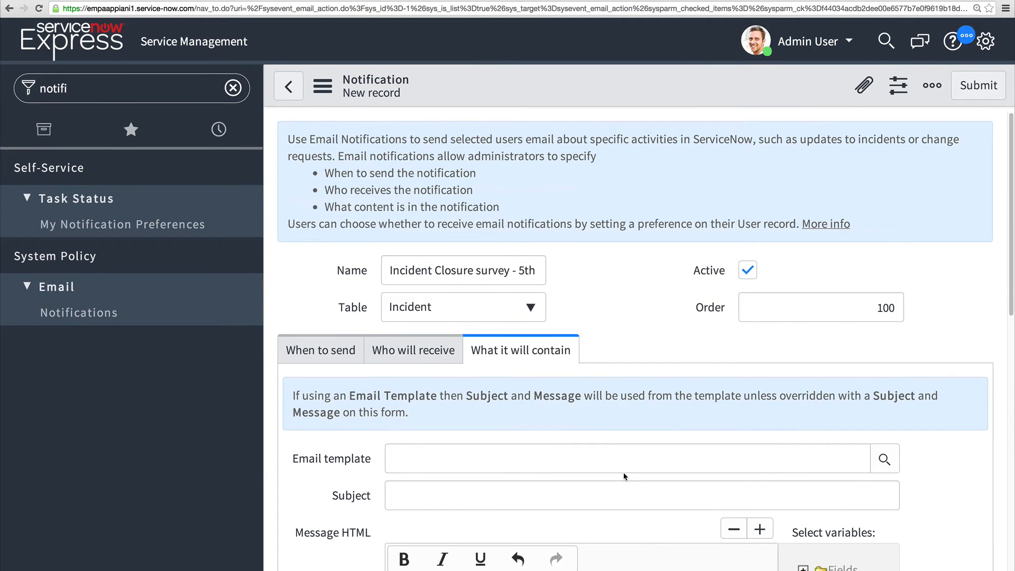
pyautogui.rightClick(659, 99)
pyautogui.click(687, 104)
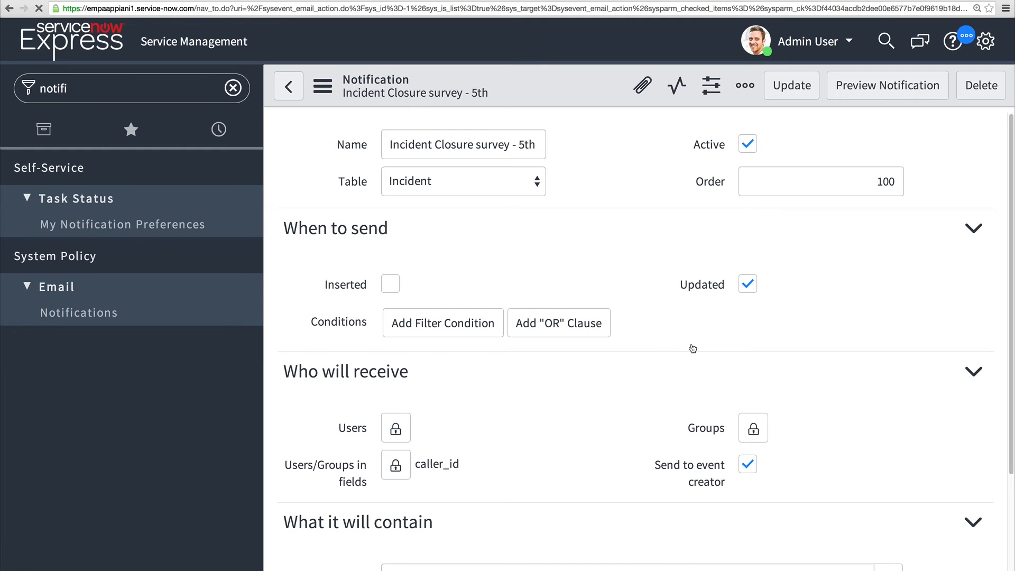
pyautogui.hotkey('ctrl', '-')
pyautogui.hotkey('ctrl', '-')
pyautogui.hotkey('ctrl', '-')
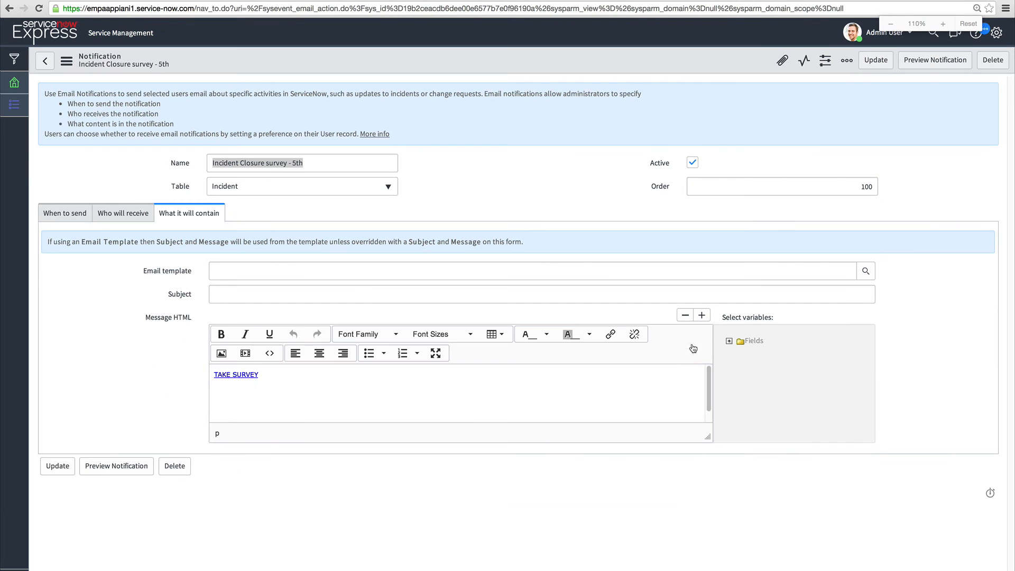
# Step: Preview the notification and submit the survey opened from its TAKE SURVEY link
pyautogui.click(932, 58)
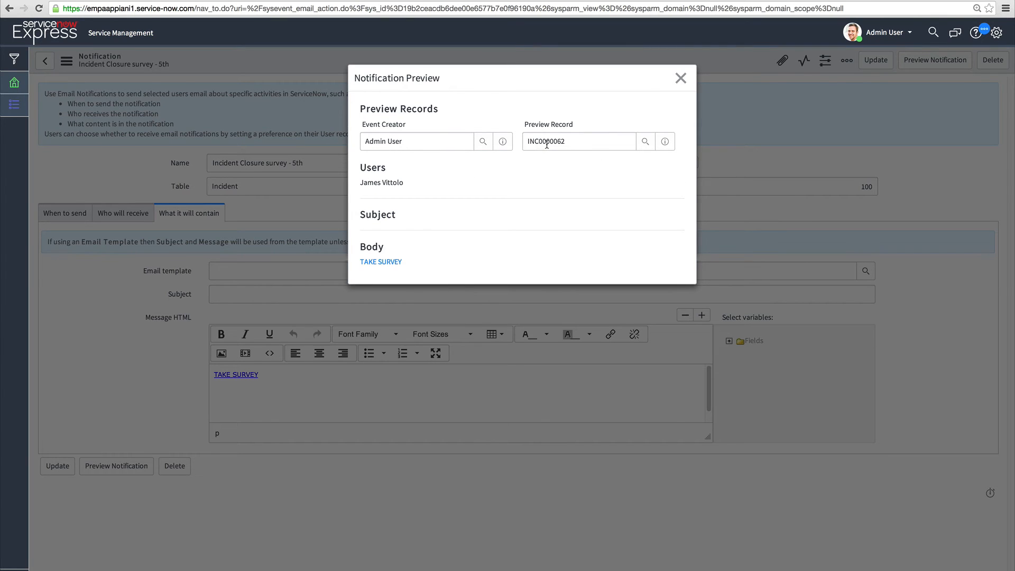
pyautogui.click(390, 262)
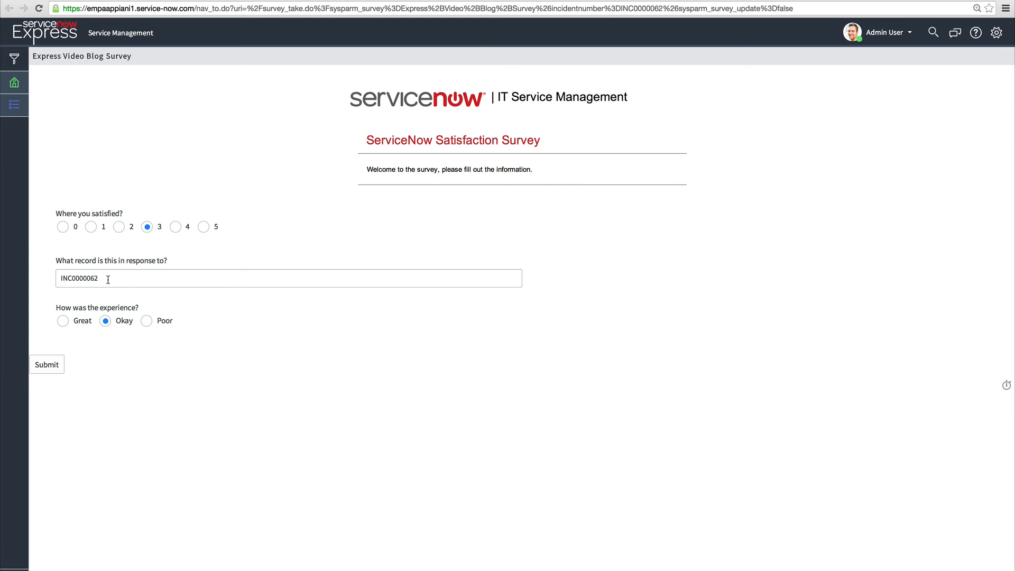
pyautogui.click(47, 364)
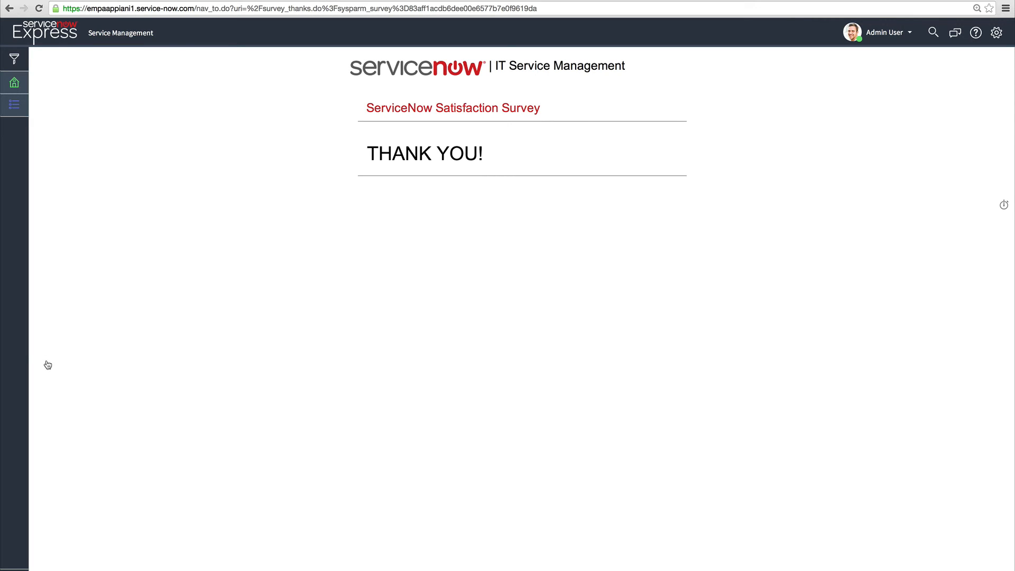
# Step: Open the Self-Service application menu record from the Applications list in Basic Setup
pyautogui.click(38, 36)
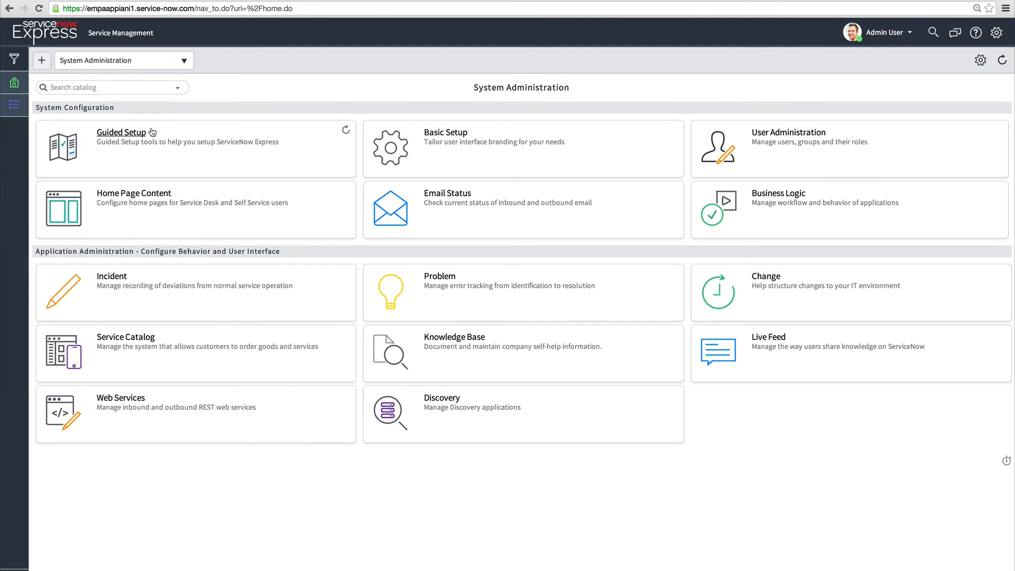
pyautogui.click(15, 60)
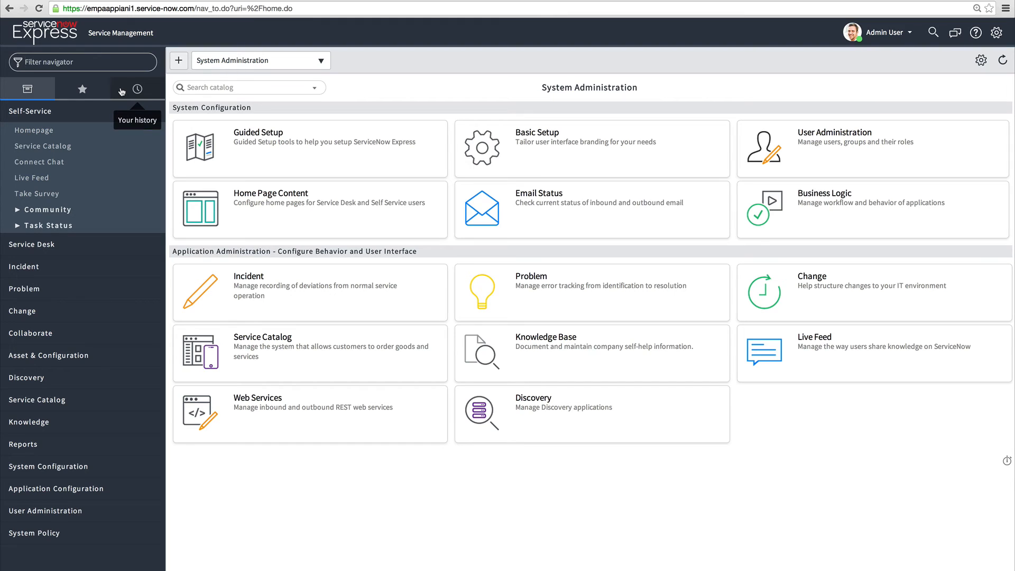
pyautogui.click(539, 136)
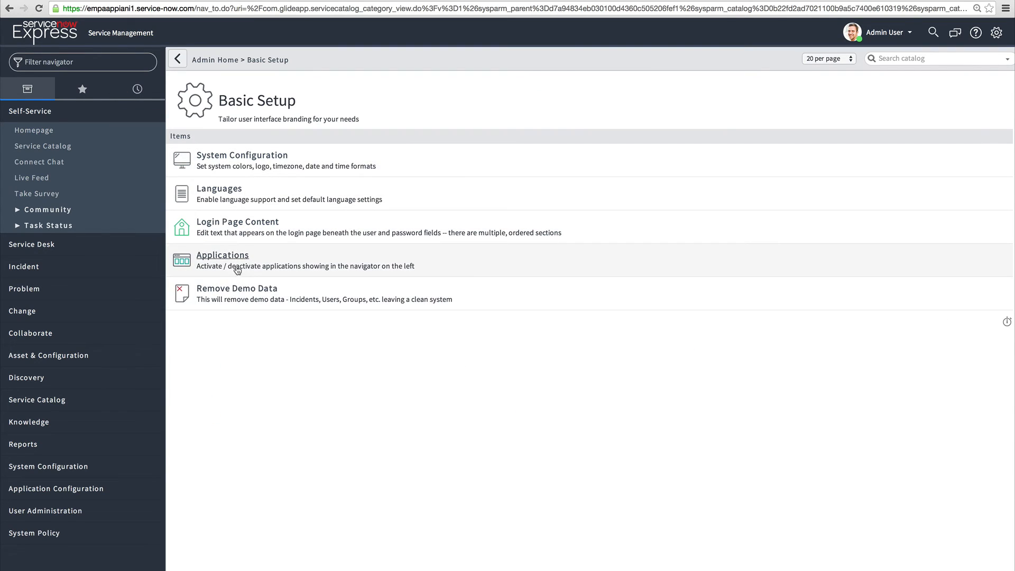
pyautogui.click(237, 271)
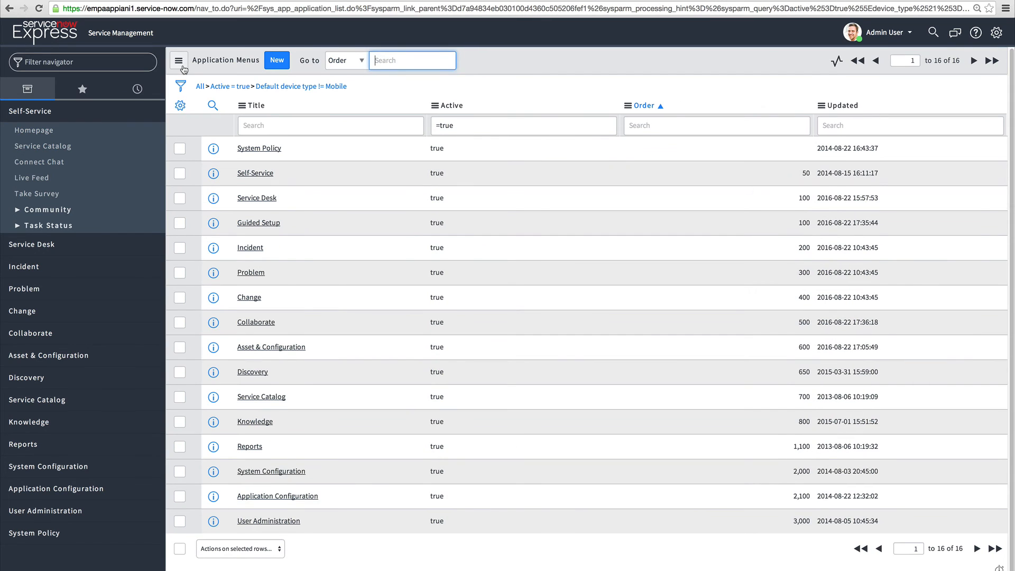
pyautogui.click(216, 174)
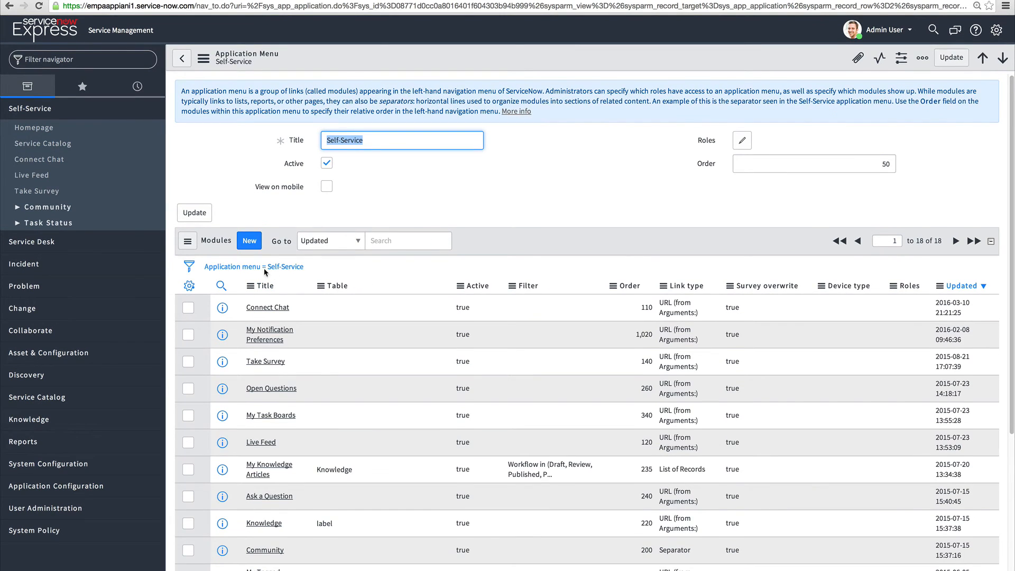
# Step: Start a new module in the Self-Service menu titled Satisfaction Survey with the link type Survey
pyautogui.click(252, 240)
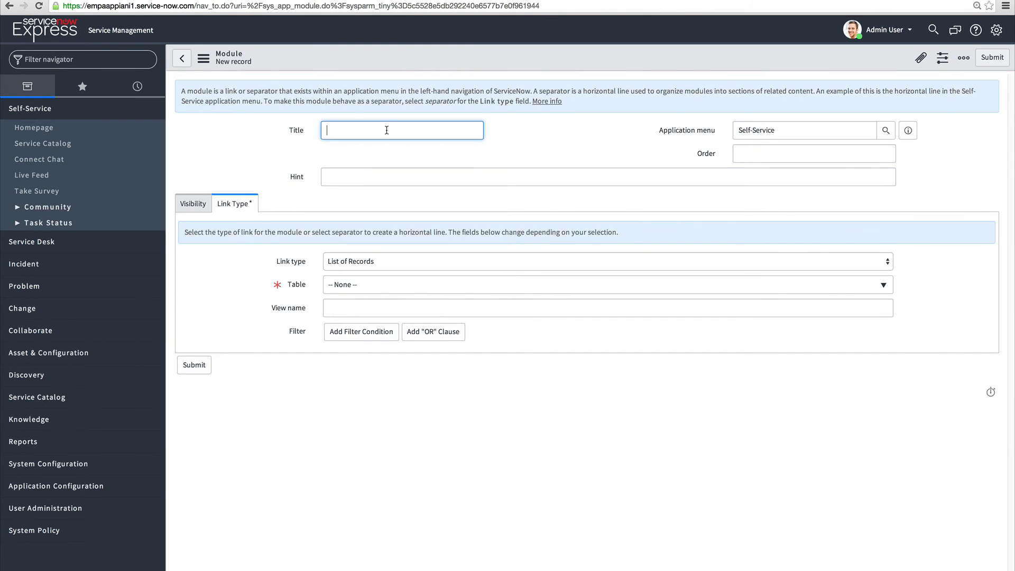
pyautogui.write('Satisfaction Survey')
pyautogui.click(381, 261)
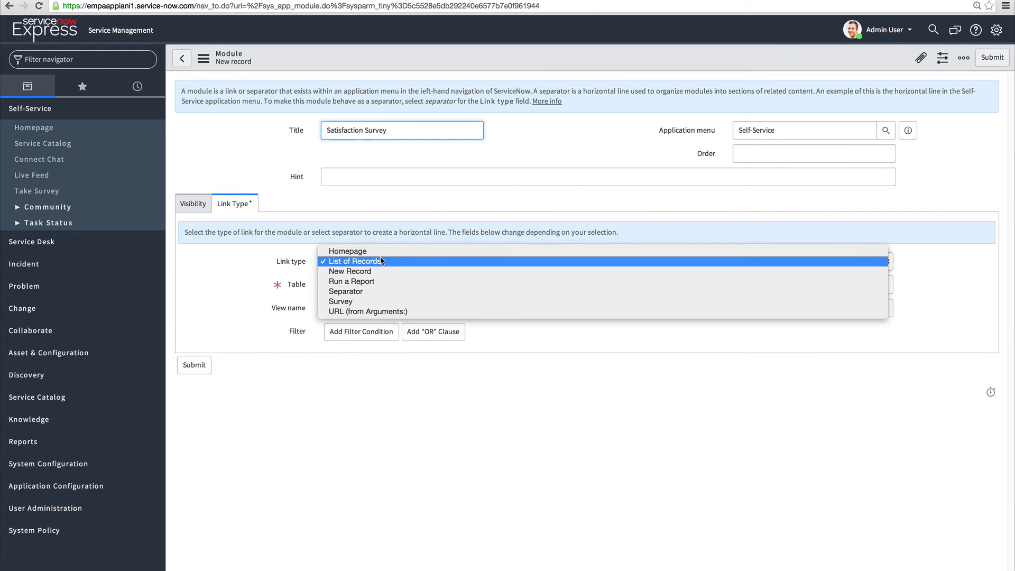
pyautogui.click(365, 300)
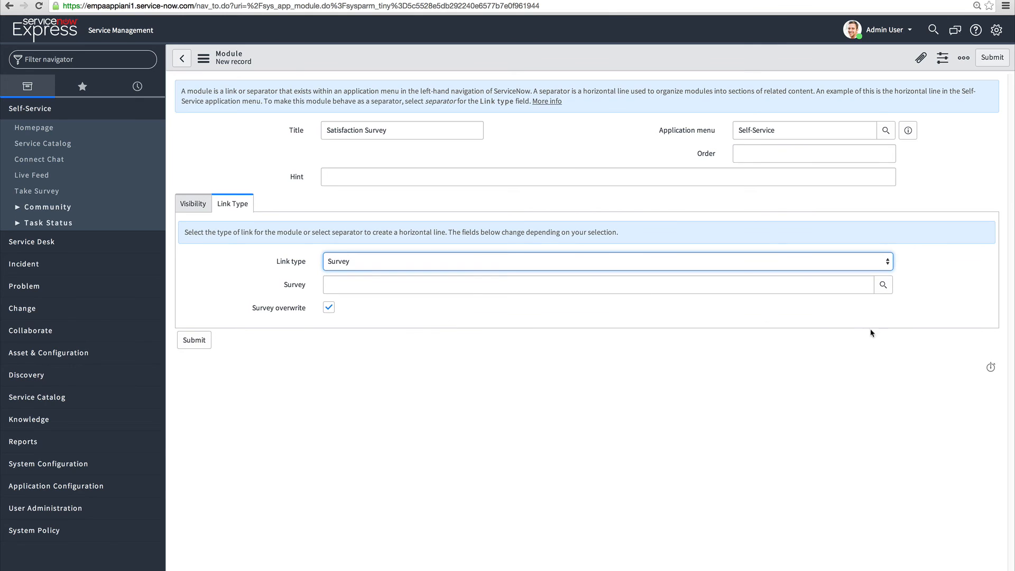
# Step: Assign the Express Video Blog Survey to the new module and submit it
pyautogui.click(882, 285)
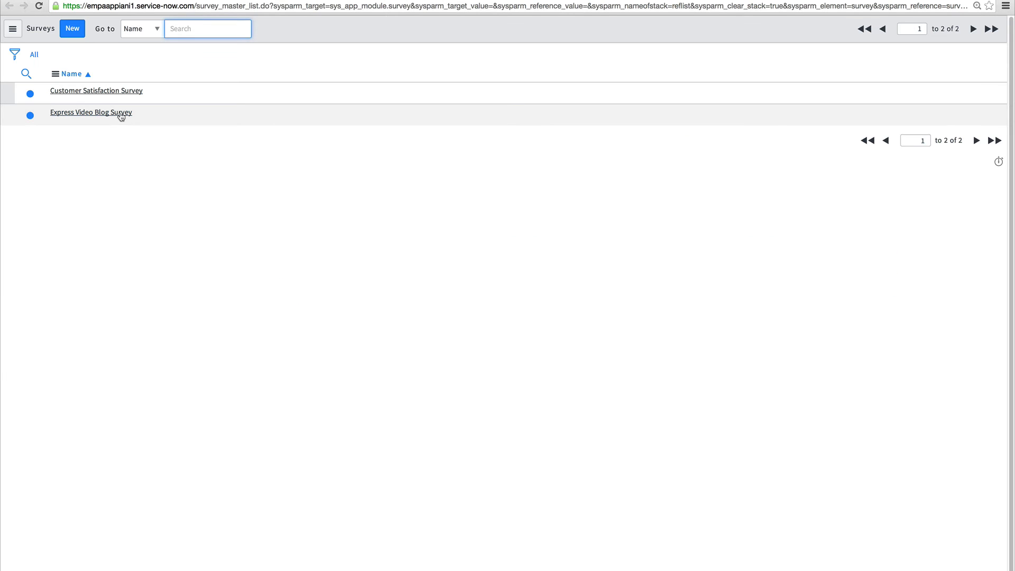
pyautogui.click(121, 113)
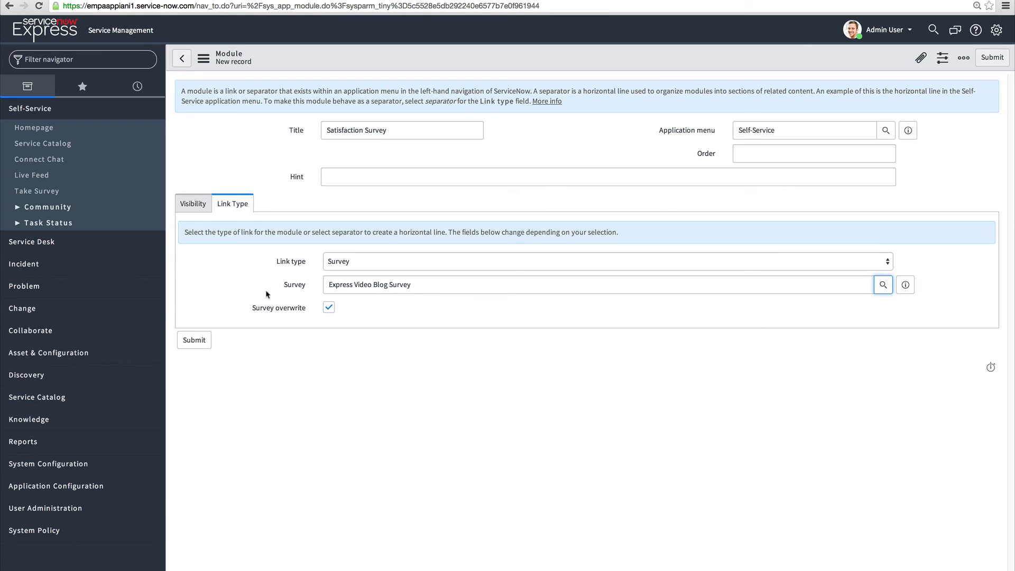
pyautogui.moveTo(285, 313)
pyautogui.click(197, 342)
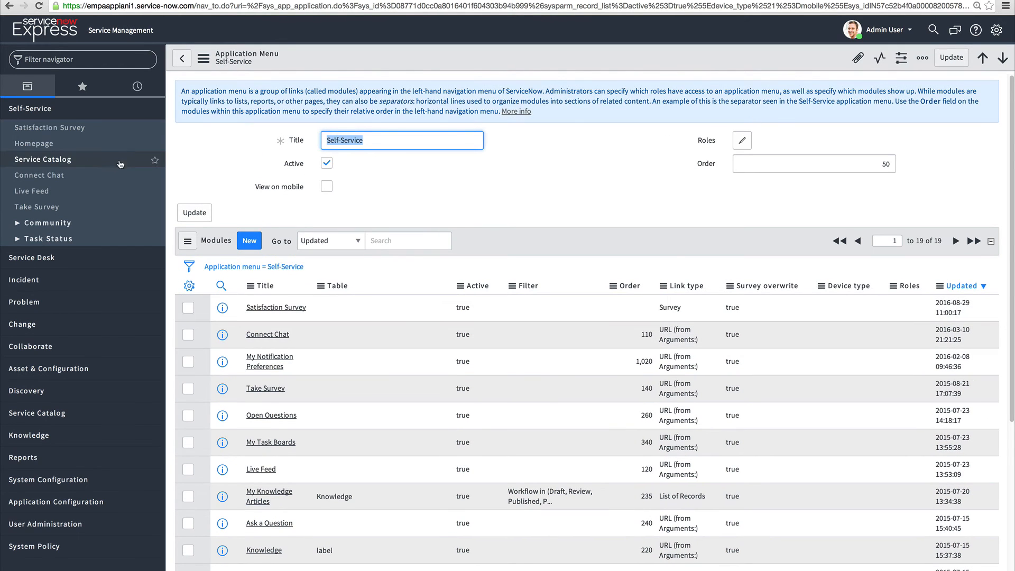
# Step: Take the Satisfaction Survey from the Self-Service modules, answer the record question with TEST 1 Response - TRUE, and submit it
pyautogui.click(75, 133)
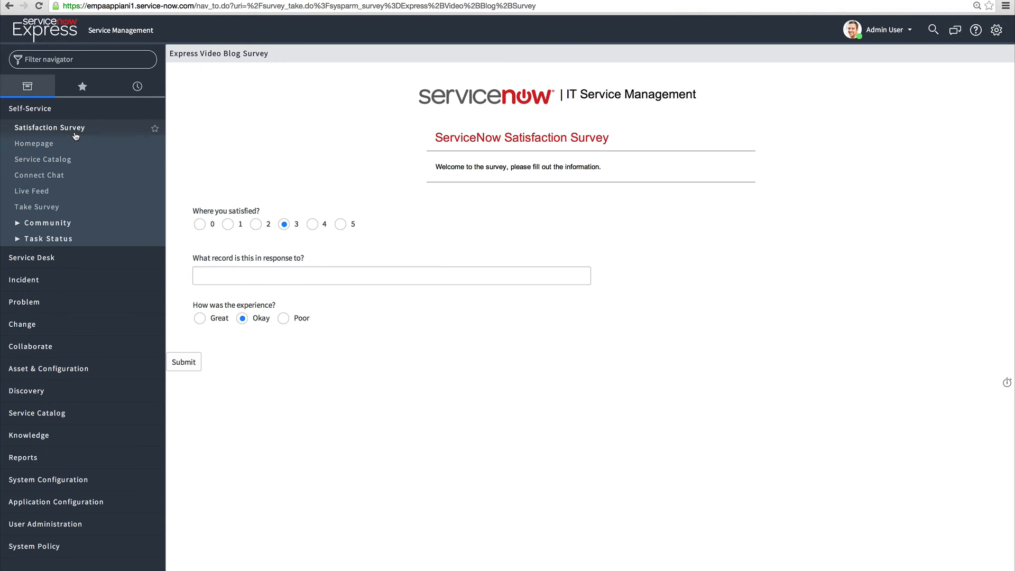
pyautogui.click(282, 276)
pyautogui.write('T')
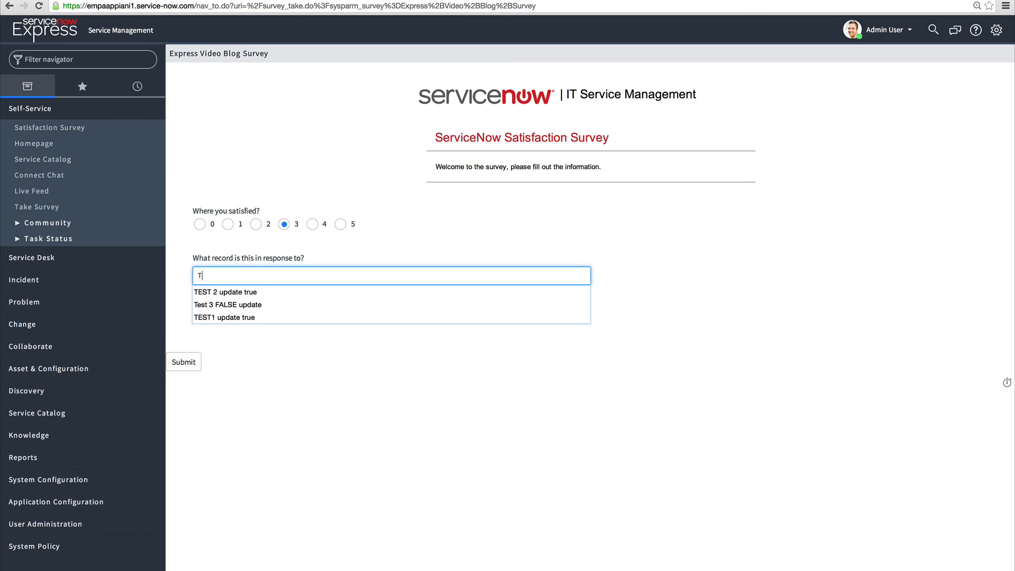
pyautogui.write('EST 1 Respo')
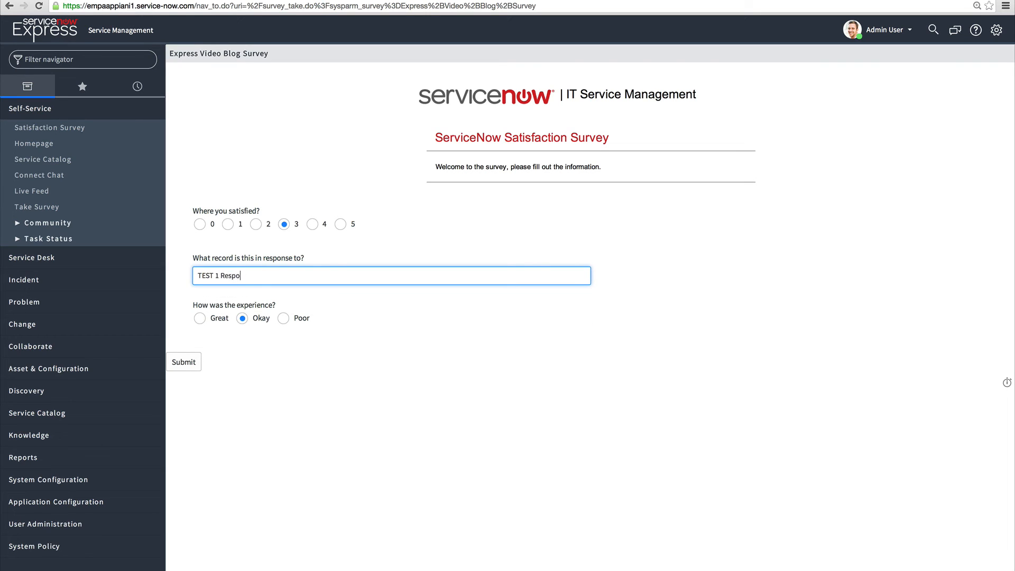
pyautogui.write('nse - TRUE')
pyautogui.click(188, 364)
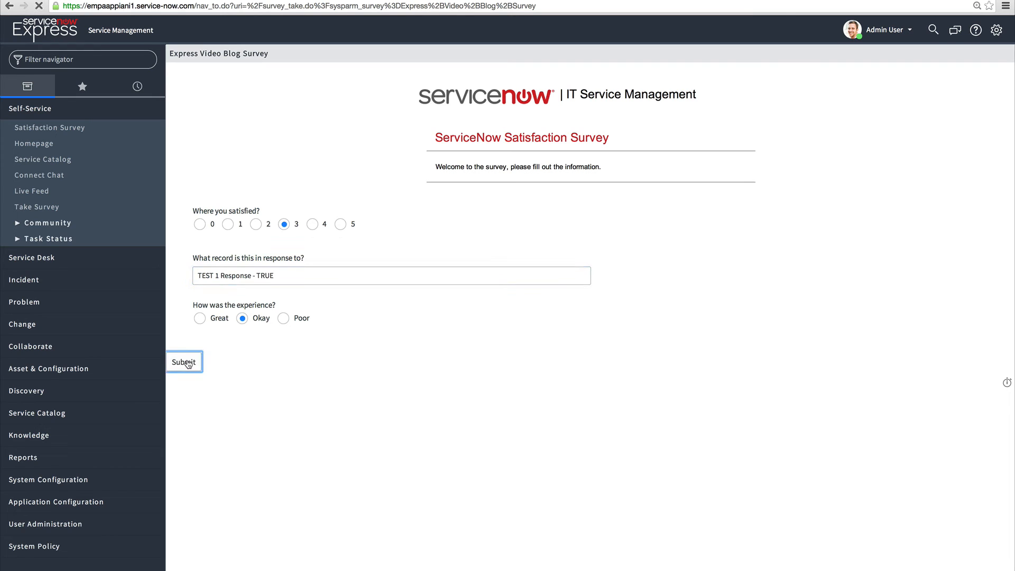
# Step: Take the Satisfaction Survey again with TEST 2 response - true as the record answer, and submit it
pyautogui.click(68, 136)
pyautogui.click(243, 271)
pyautogui.write('TEST 2')
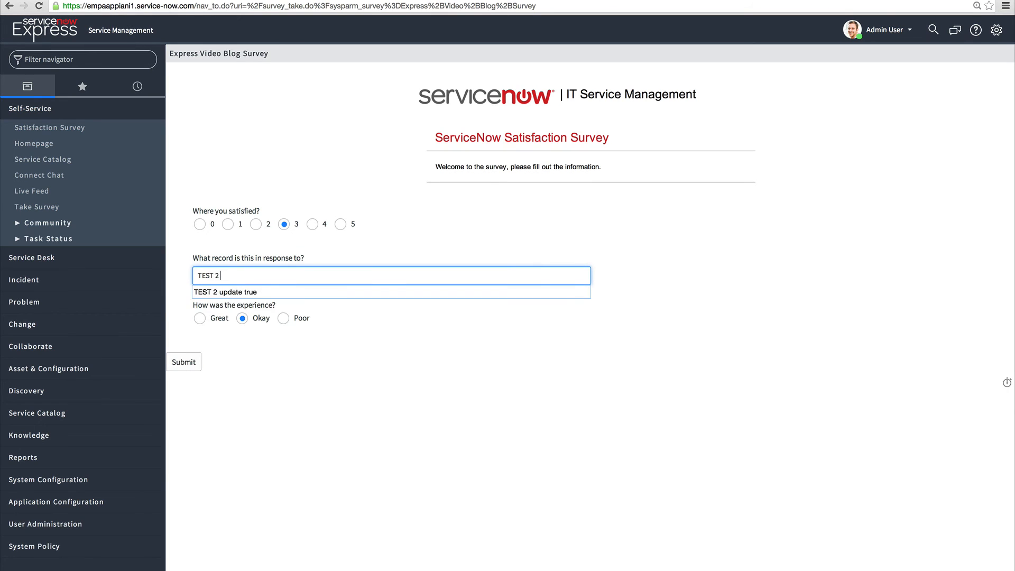
pyautogui.write(' response - true')
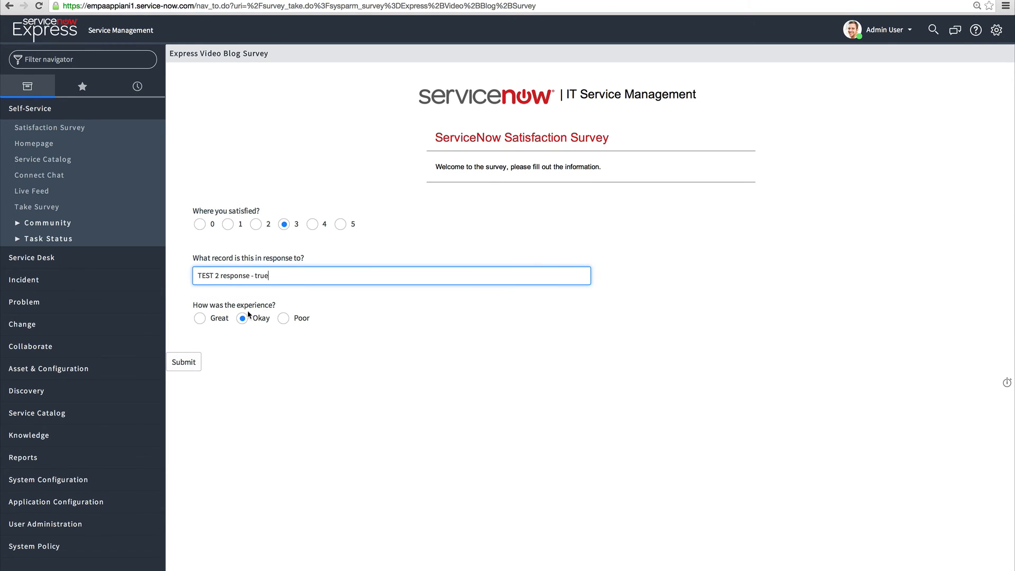
pyautogui.click(192, 360)
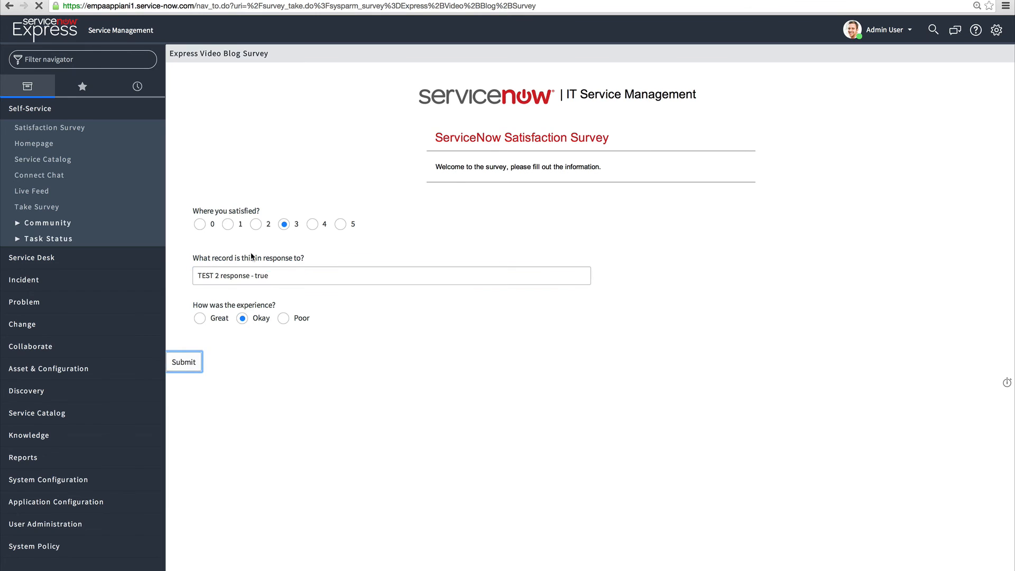
# Step: Open the Express Video Blog Survey record and check its survey instances and survey responses
pyautogui.click(78, 60)
pyautogui.write('survey')
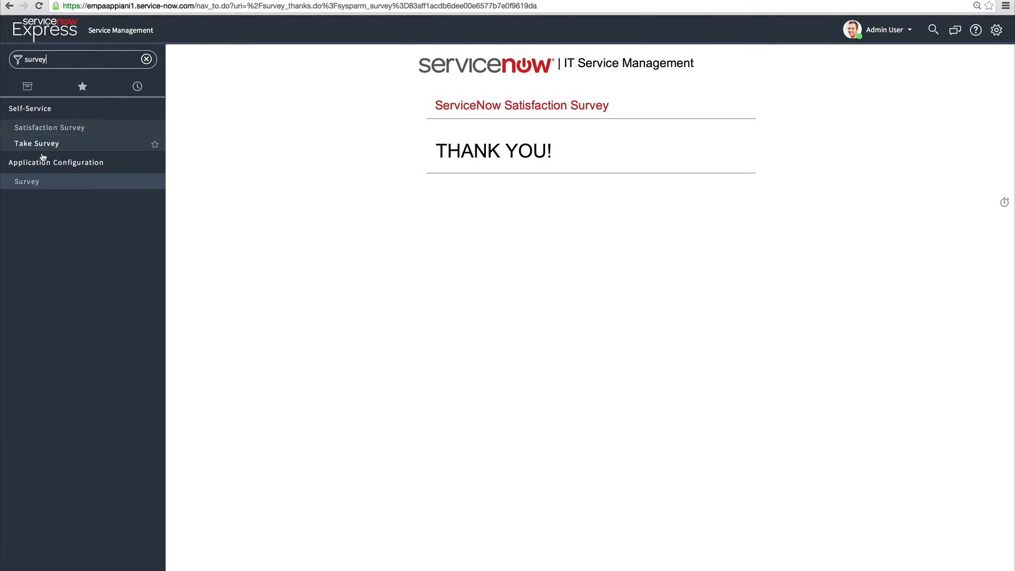
pyautogui.click(33, 182)
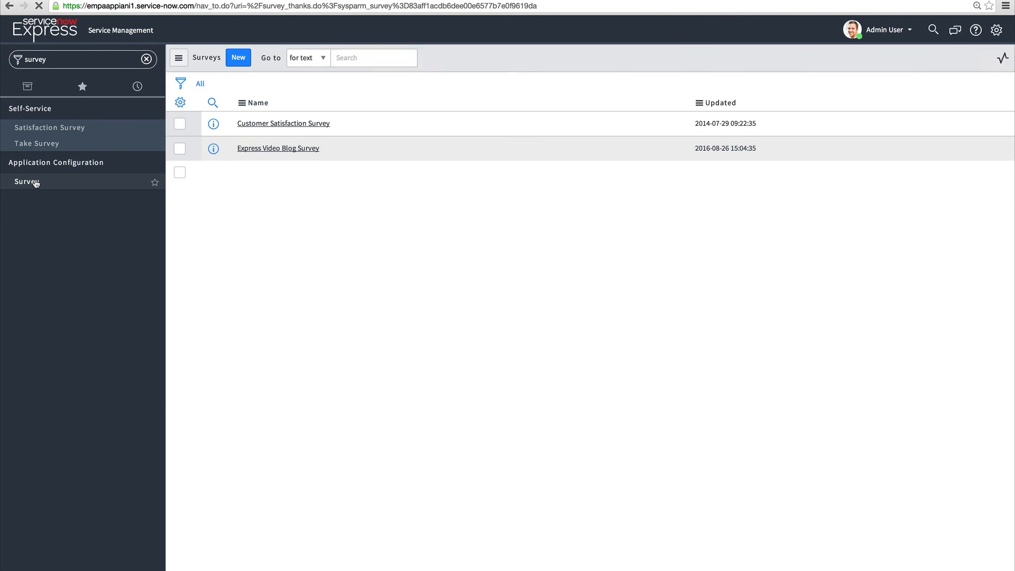
pyautogui.click(270, 149)
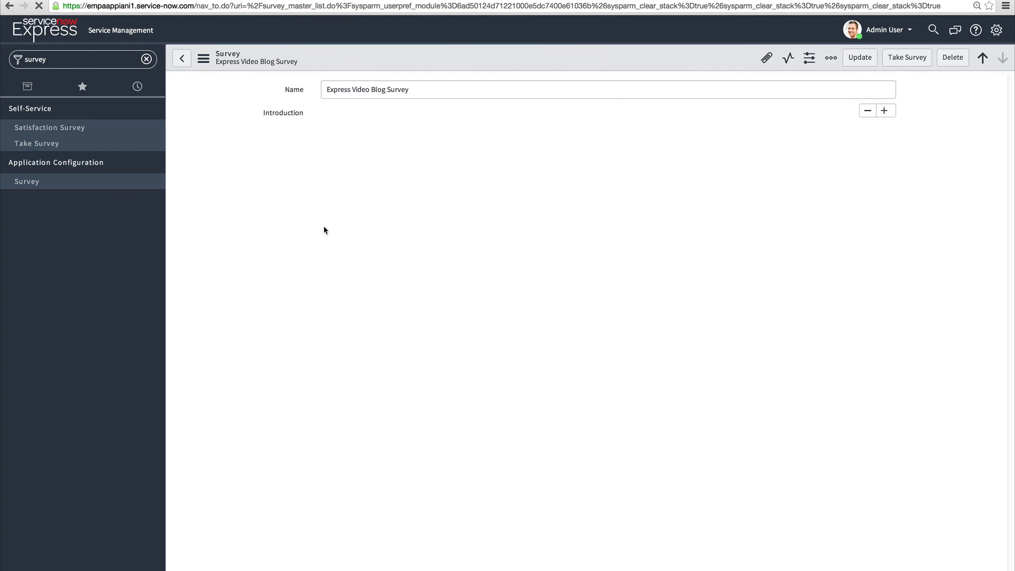
pyautogui.scroll(-4, 305, 566)
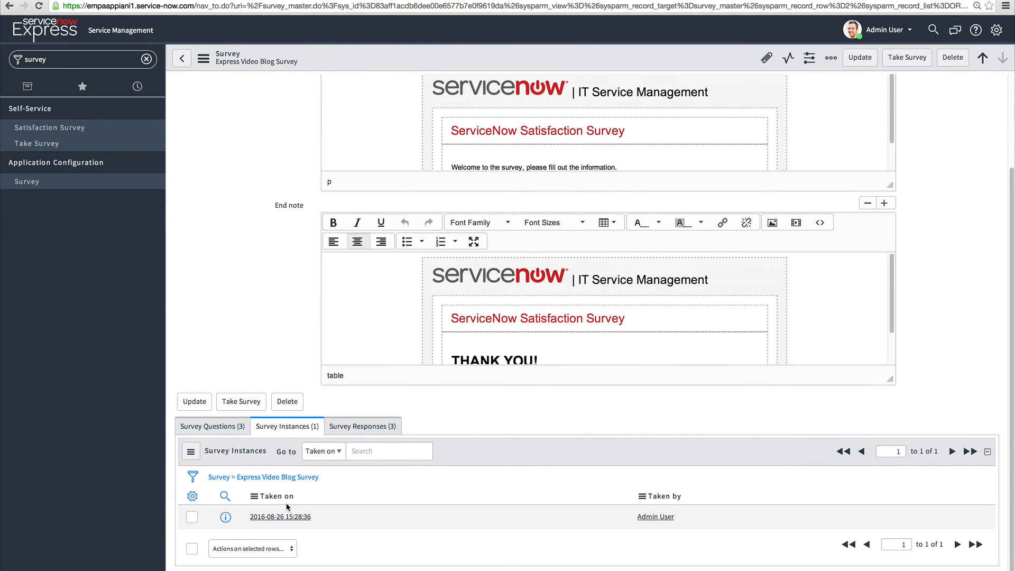
pyautogui.click(352, 426)
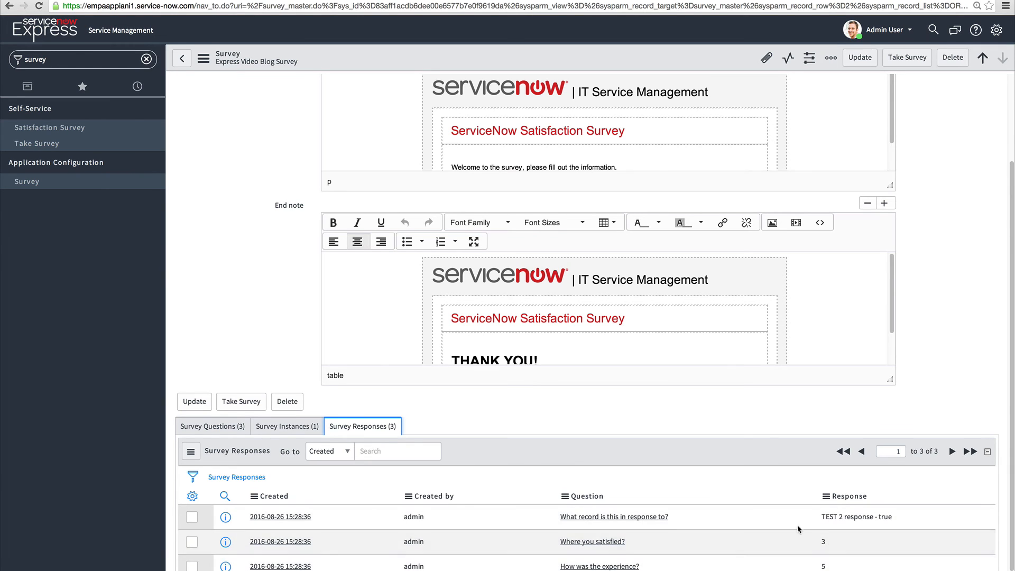
# Step: Turn off Survey overwrite for the Satisfaction Survey module in the Self-Service application menu and update the module
pyautogui.click(137, 86)
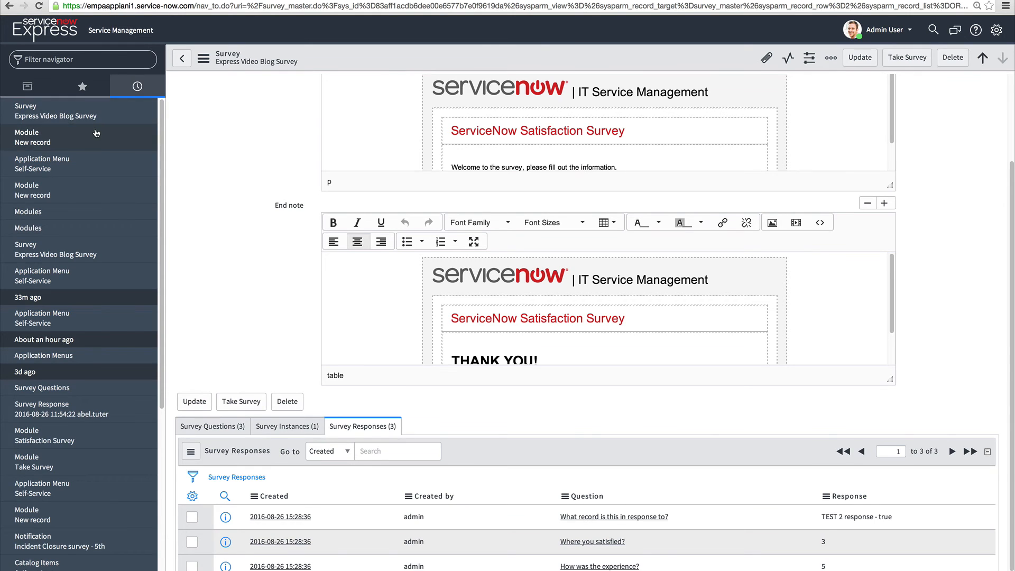
pyautogui.click(87, 157)
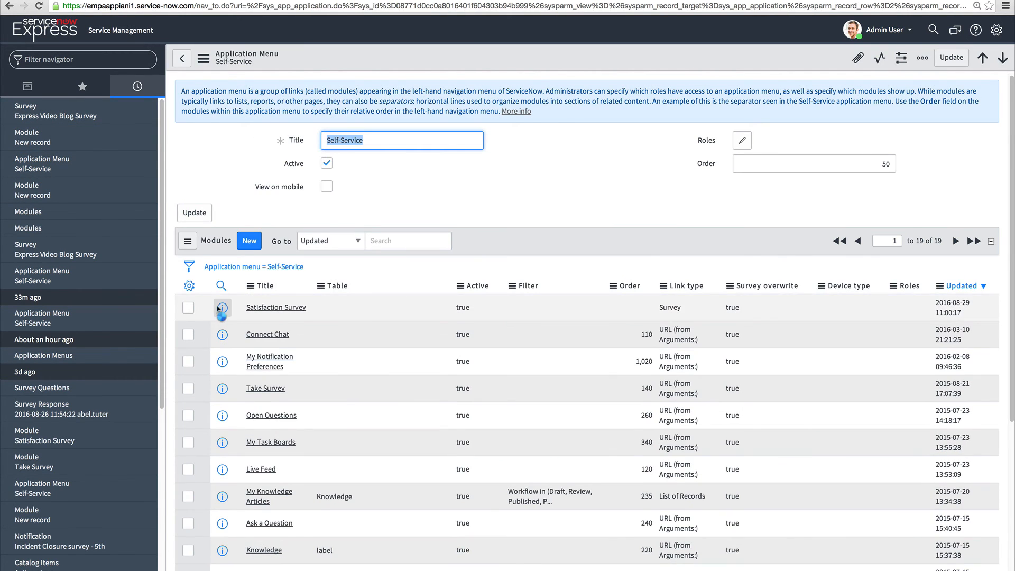
pyautogui.click(220, 308)
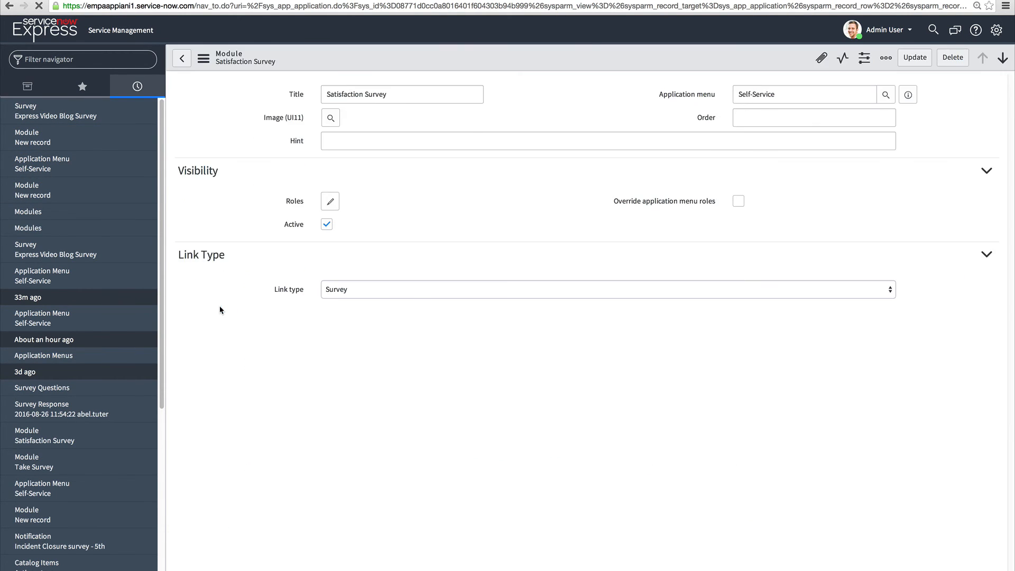
pyautogui.click(327, 309)
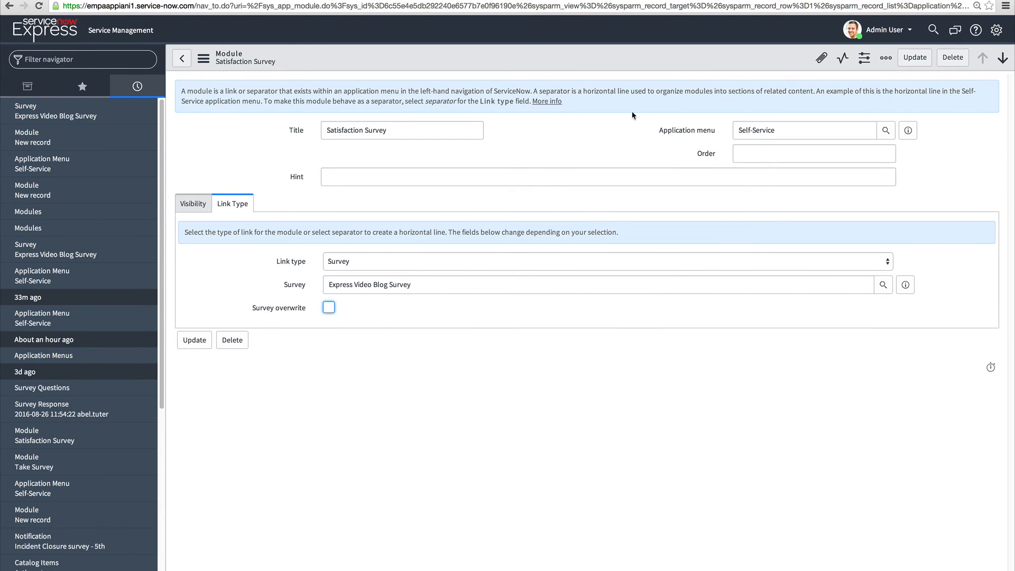
pyautogui.click(908, 64)
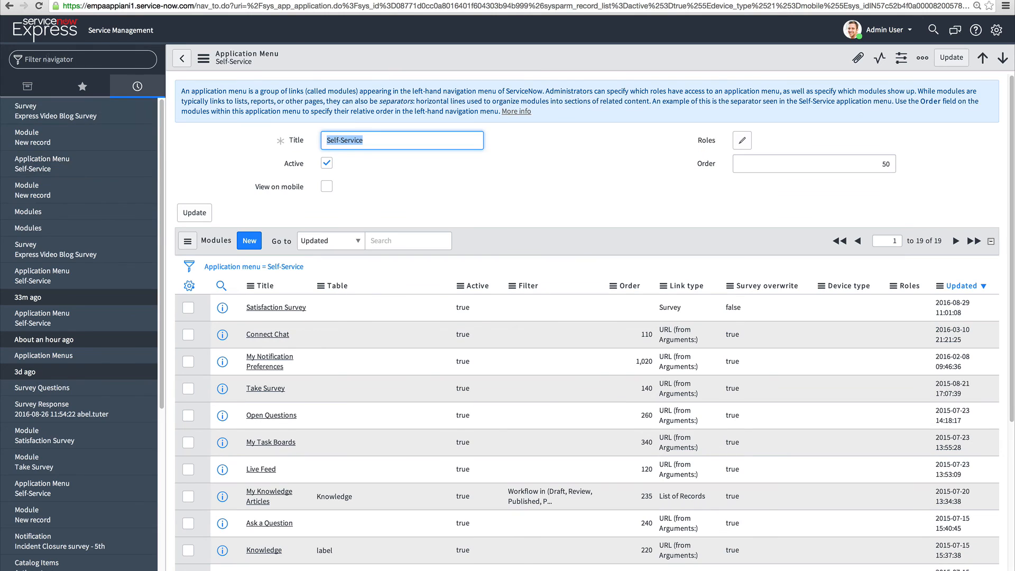
# Step: Take the Satisfaction Survey from the Self-Service modules, answer the record question with Test 3 FALSE update, and submit it
pyautogui.click(28, 86)
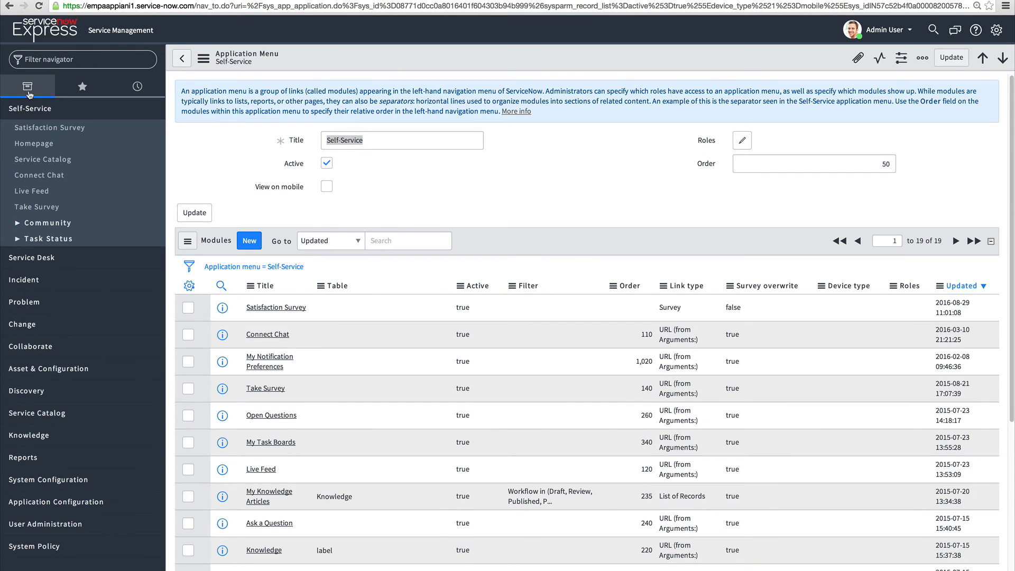
pyautogui.click(57, 128)
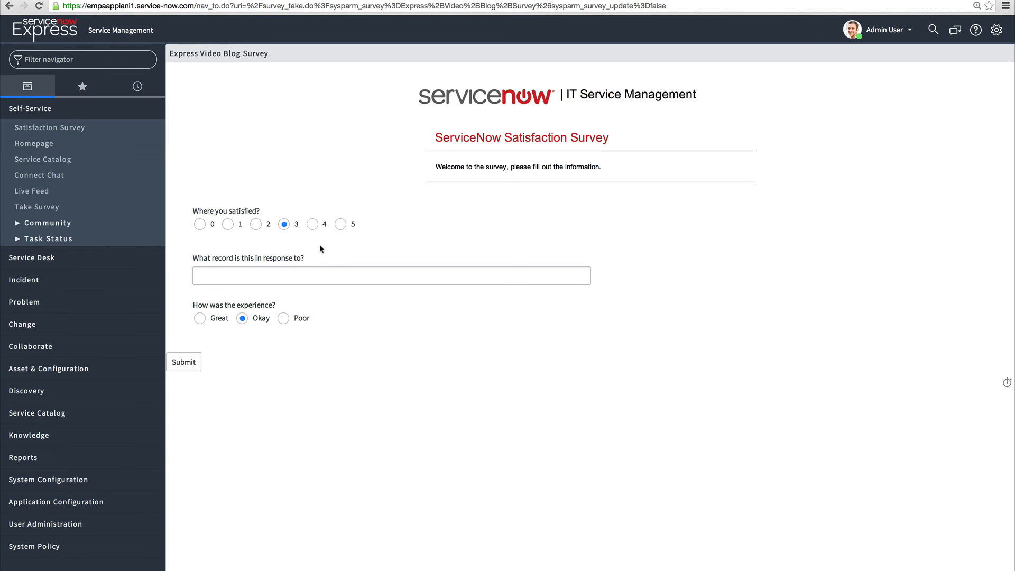
pyautogui.click(307, 272)
pyautogui.write('Te')
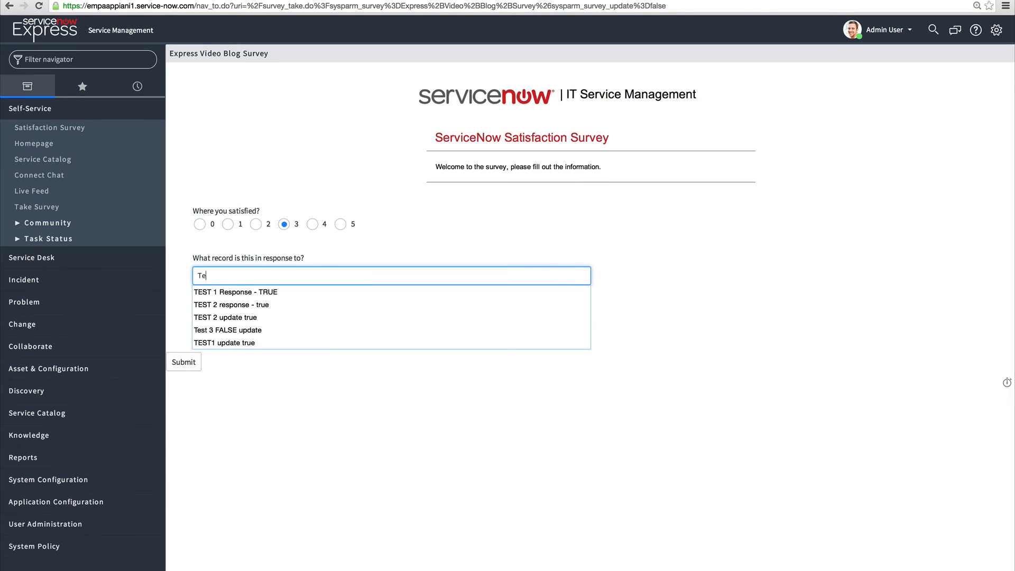
pyautogui.write('st 3')
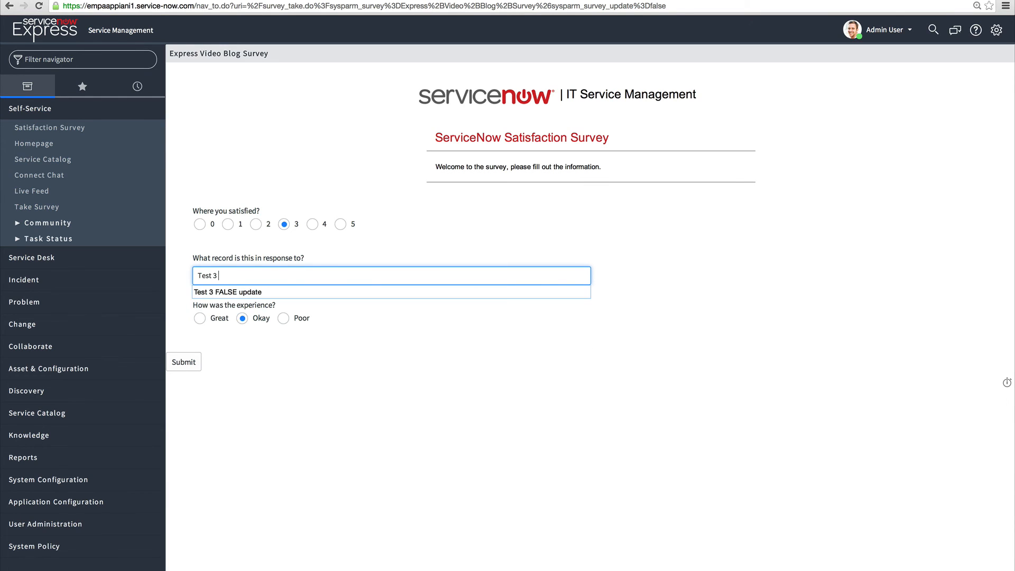
pyautogui.write(' FALSE update')
pyautogui.click(325, 401)
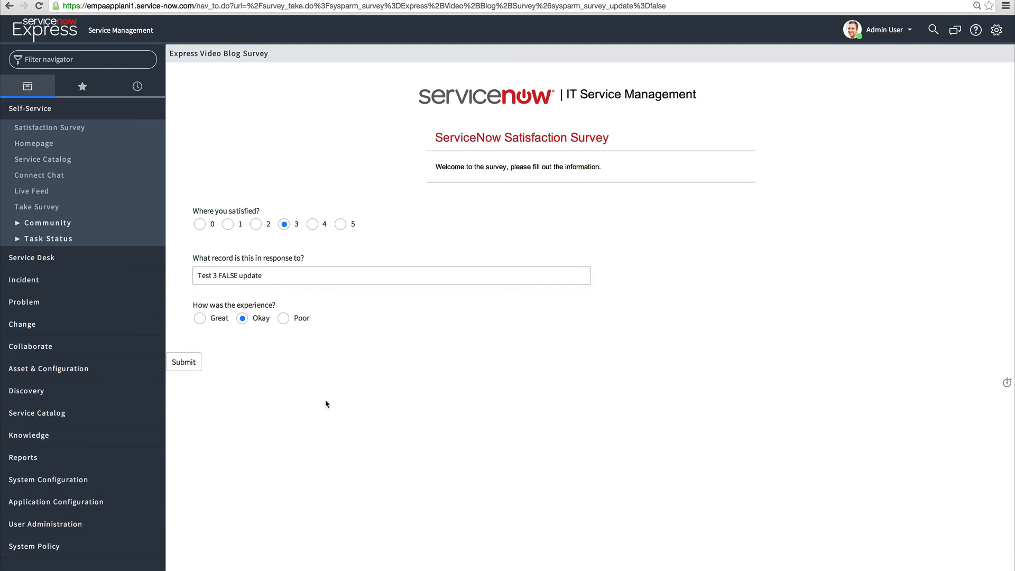
pyautogui.click(200, 364)
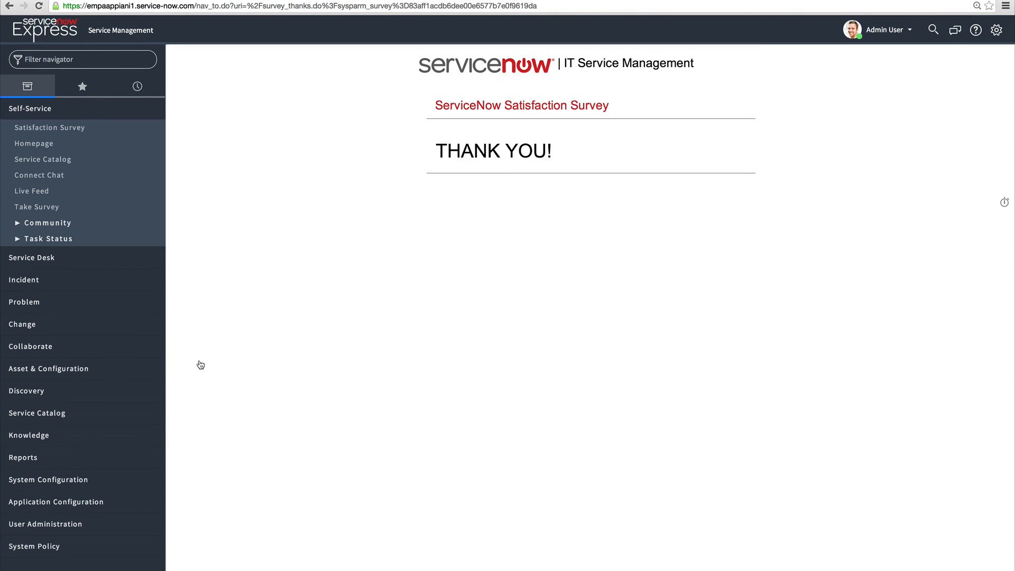
# Step: Reopen the Express Video Blog Survey record and check its survey instances
pyautogui.write('survey')
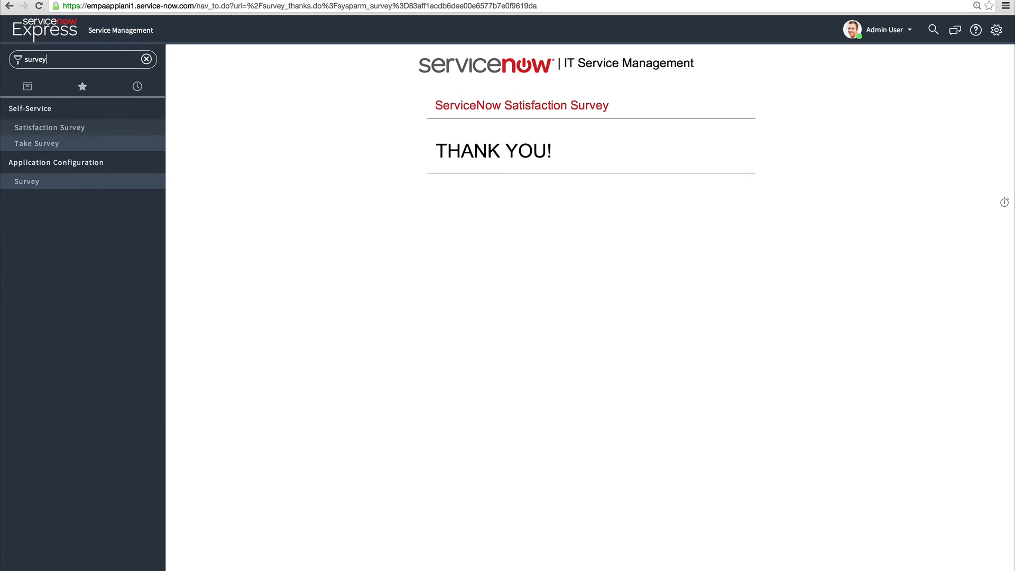
pyautogui.click(28, 181)
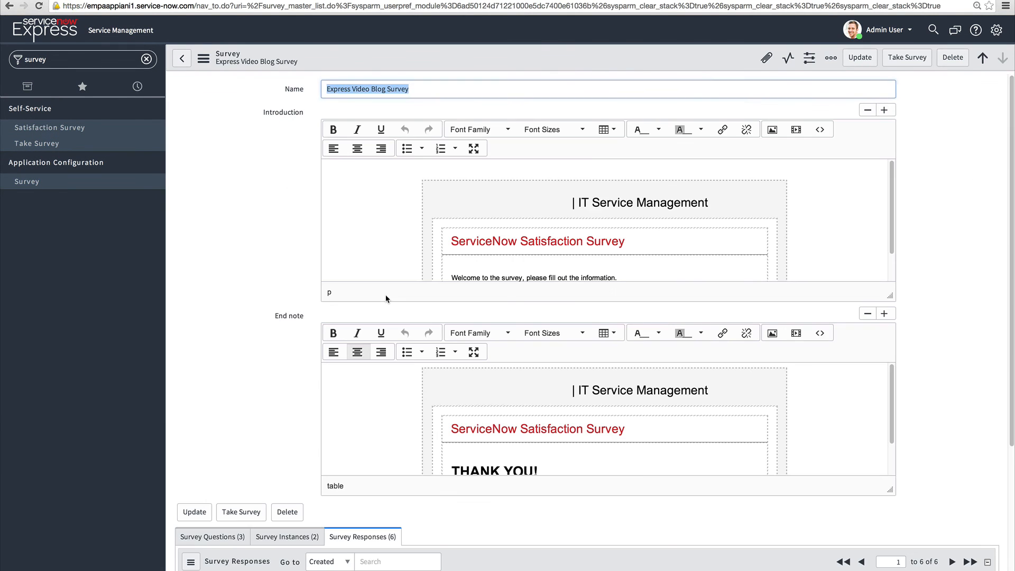
pyautogui.click(290, 536)
pyautogui.scroll(-4, 294, 528)
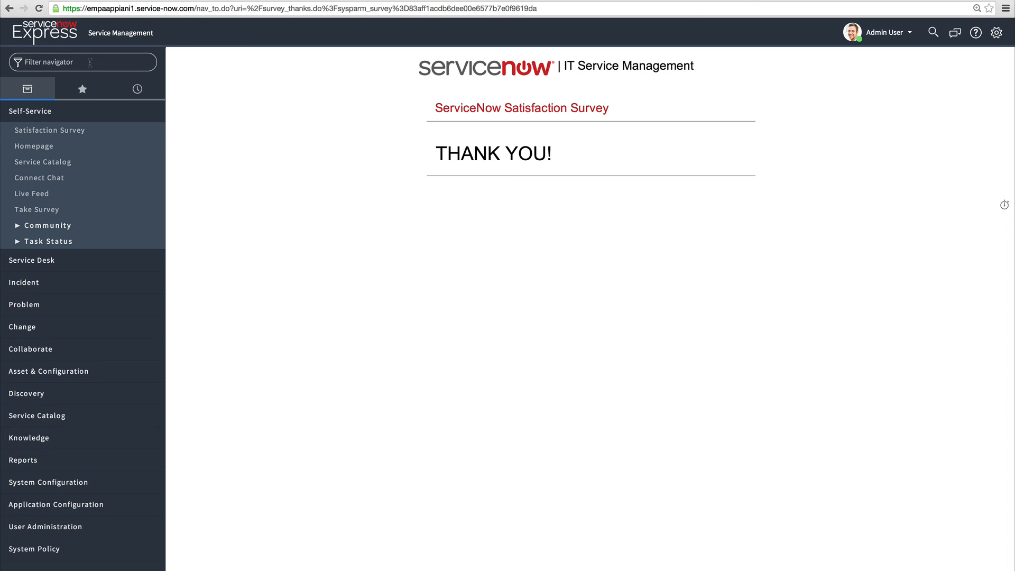
# Step: Open the list of reports and search it for survey
pyautogui.write('reports')
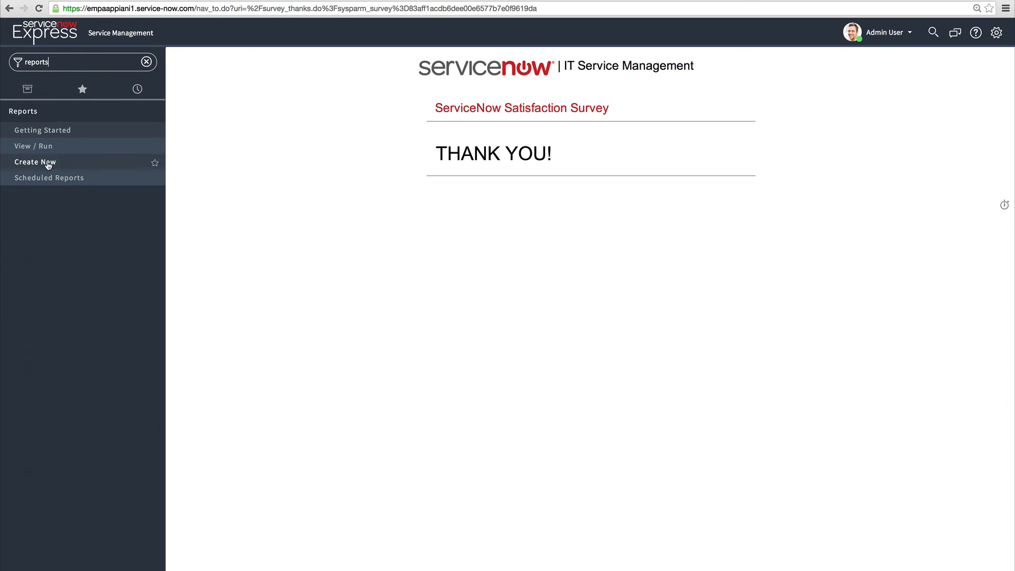
pyautogui.click(45, 152)
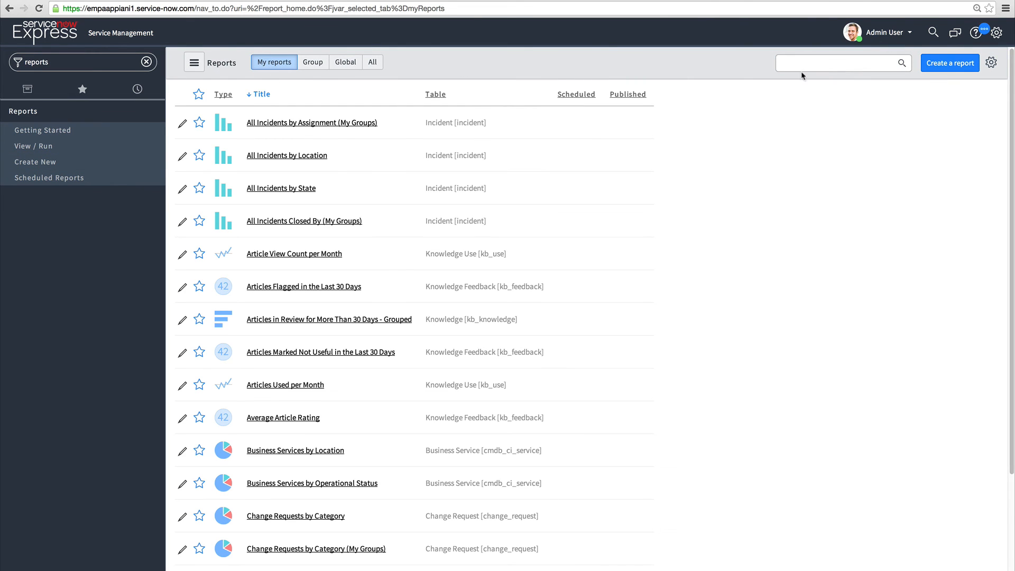
pyautogui.click(824, 65)
pyautogui.write('survey')
pyautogui.press('Return')
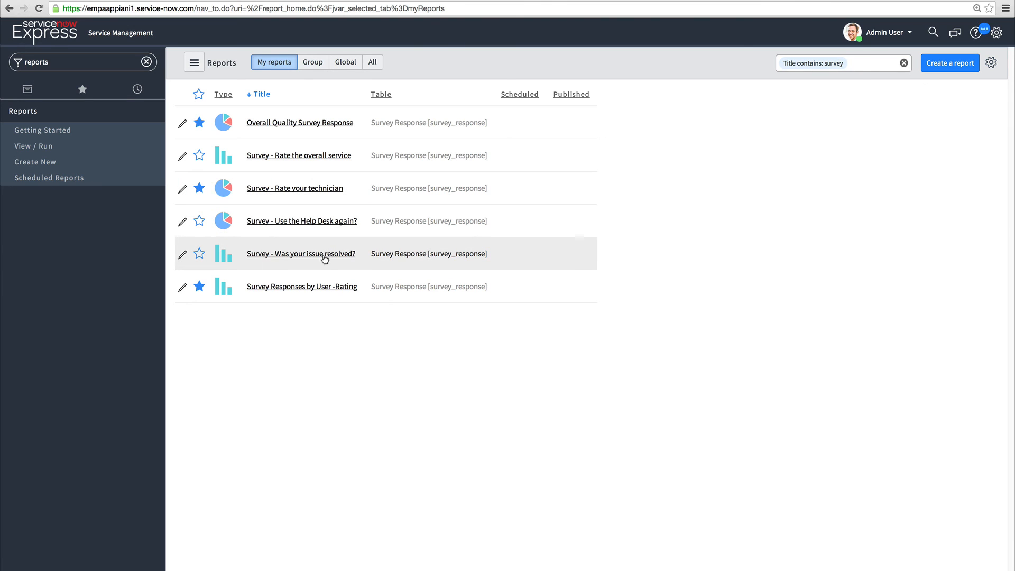
# Step: Open the Survey Responses by User -Rating report and examine its question filter, grouping and stacked bar chart
pyautogui.click(317, 287)
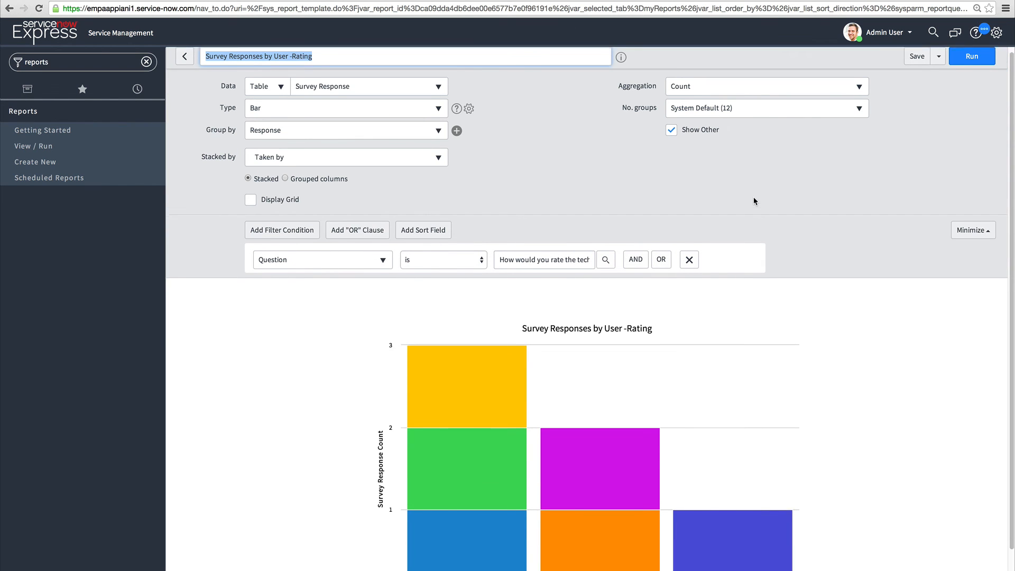
pyautogui.scroll(-2, 746, 196)
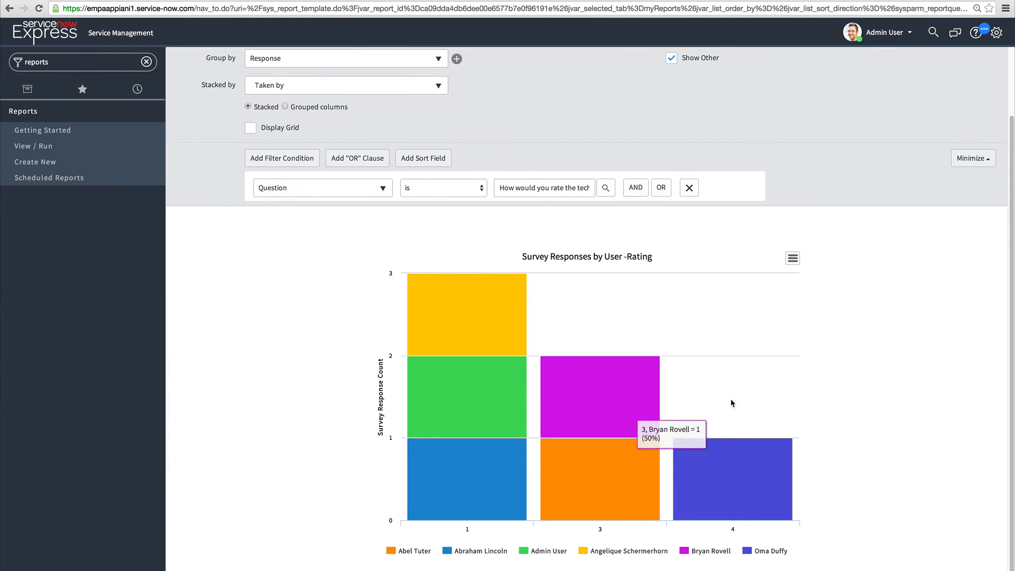
pyautogui.scroll(2, 851, 317)
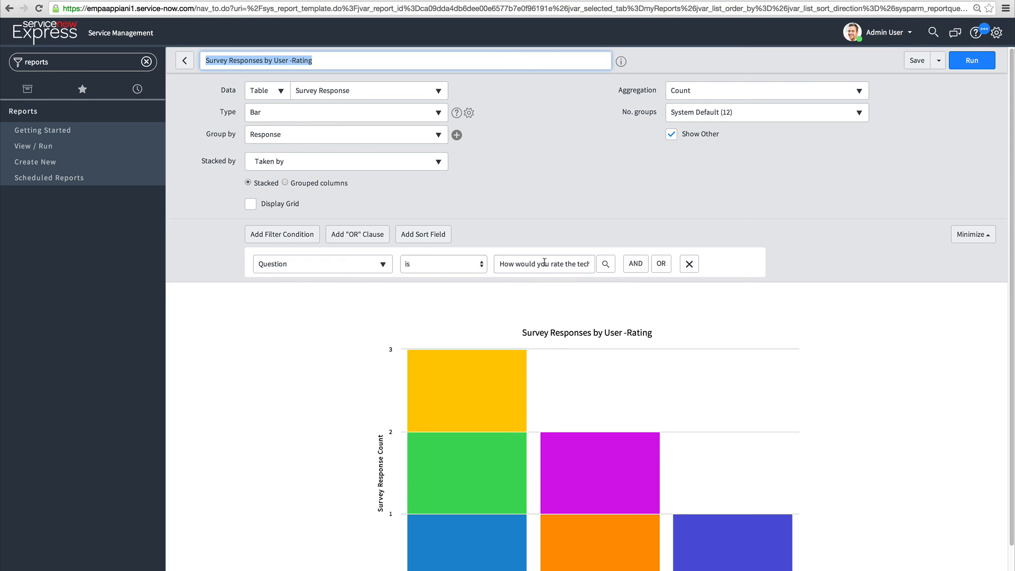
pyautogui.moveTo(546, 264); pyautogui.dragTo(620, 212)
pyautogui.click(572, 202)
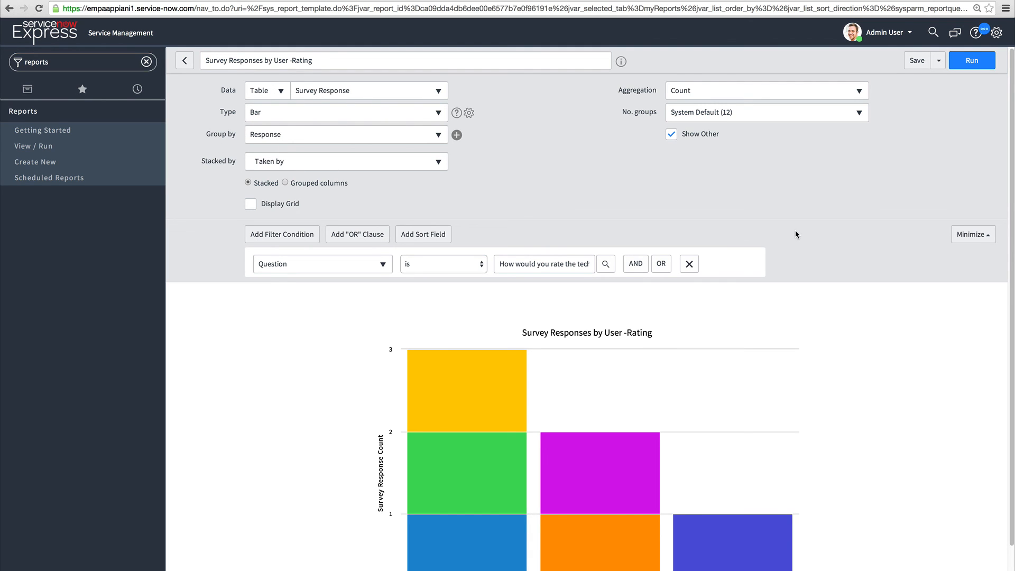
pyautogui.scroll(-3, 796, 233)
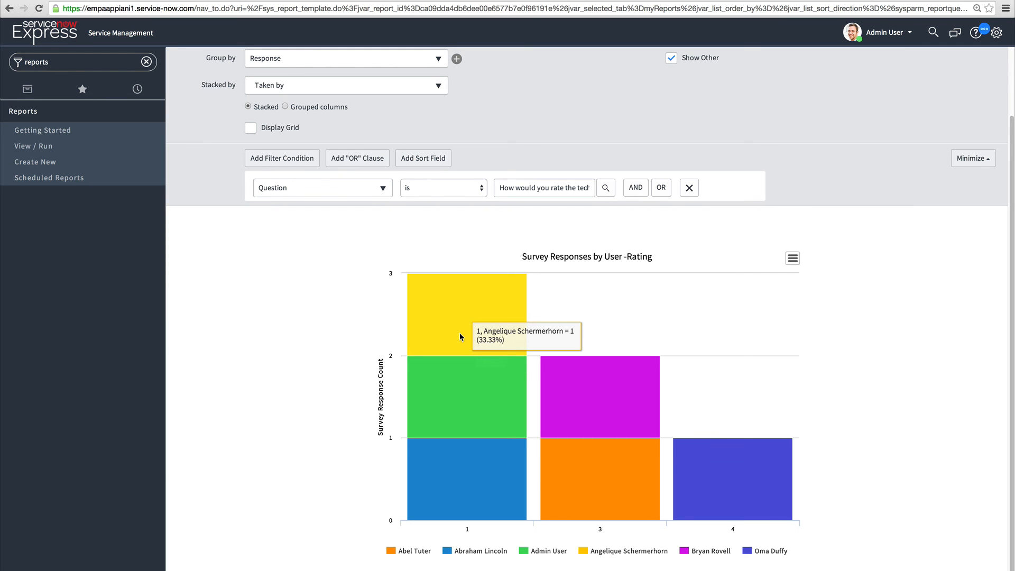
pyautogui.scroll(3, 459, 332)
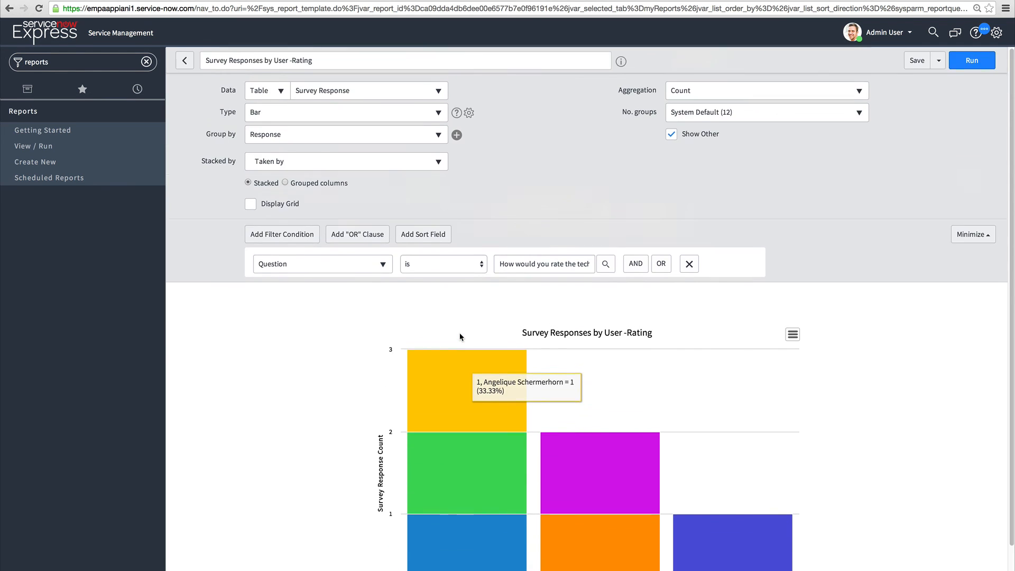
# Step: Return to the report list, open the Overall Quality Survey Response report and examine its question filter and pie chart
pyautogui.click(183, 61)
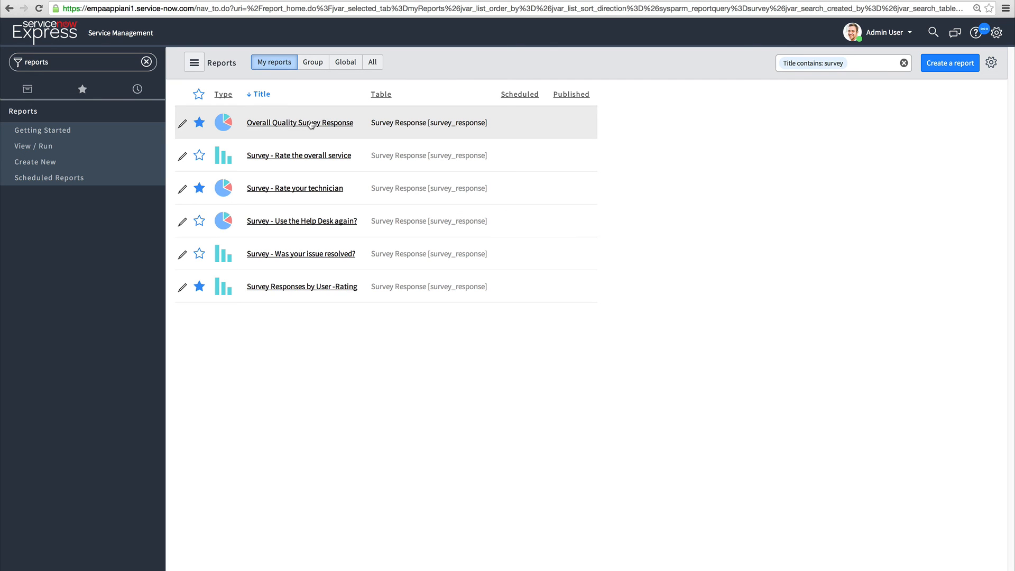
pyautogui.click(310, 123)
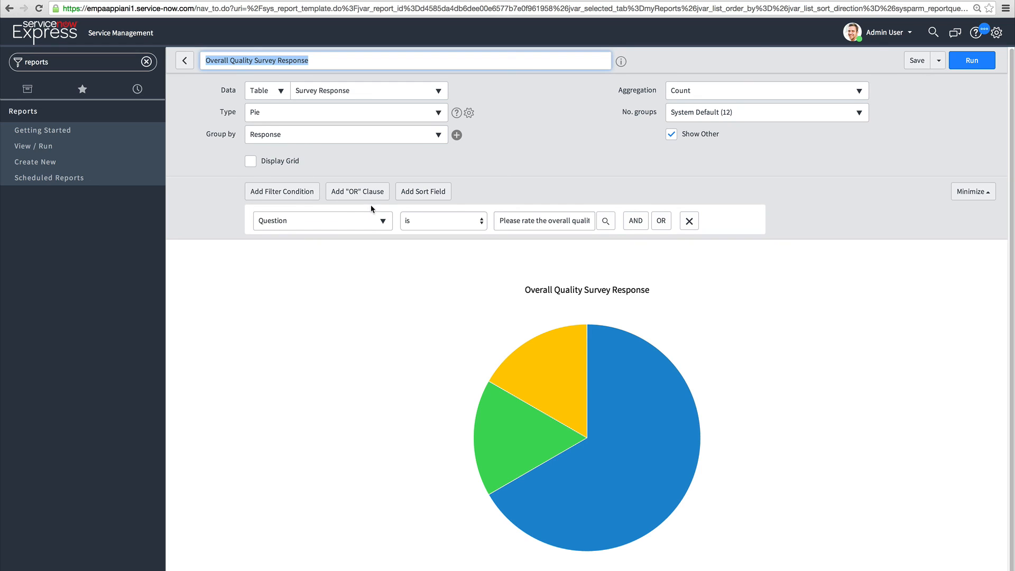
pyautogui.moveTo(508, 218); pyautogui.dragTo(598, 229)
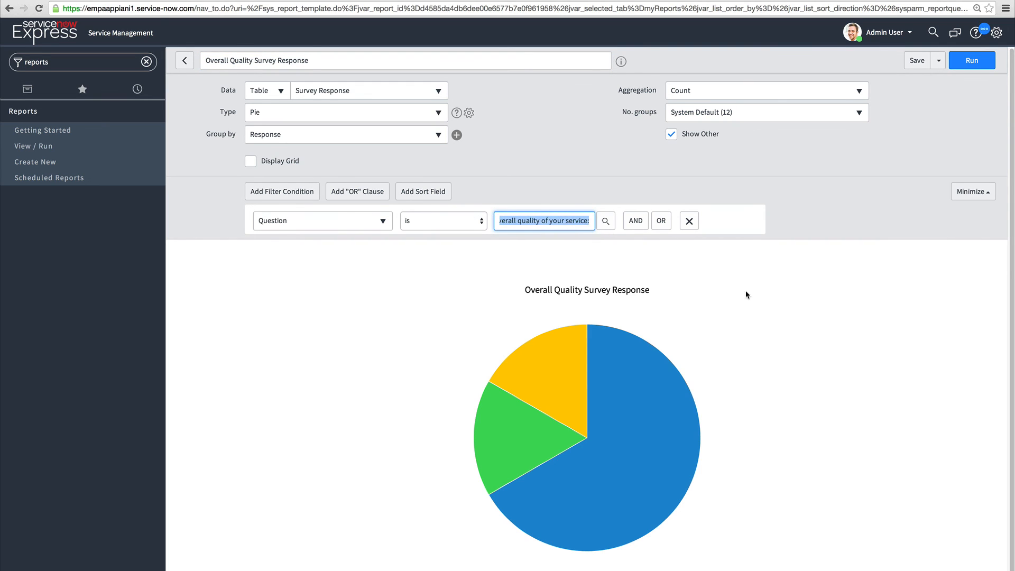
pyautogui.click(835, 293)
pyautogui.scroll(-1, 834, 296)
pyautogui.scroll(-1, 834, 295)
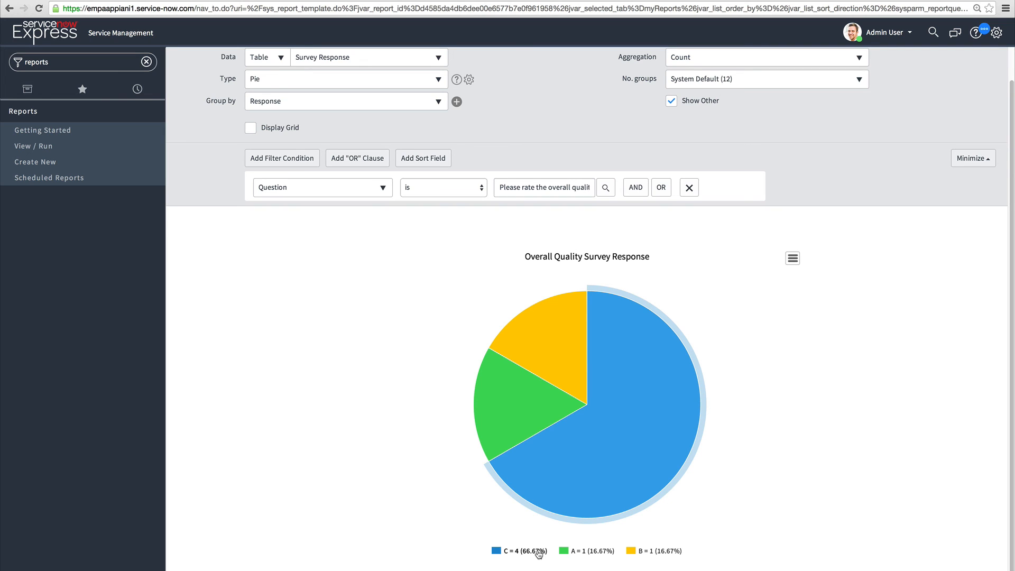
pyautogui.moveTo(542, 376)
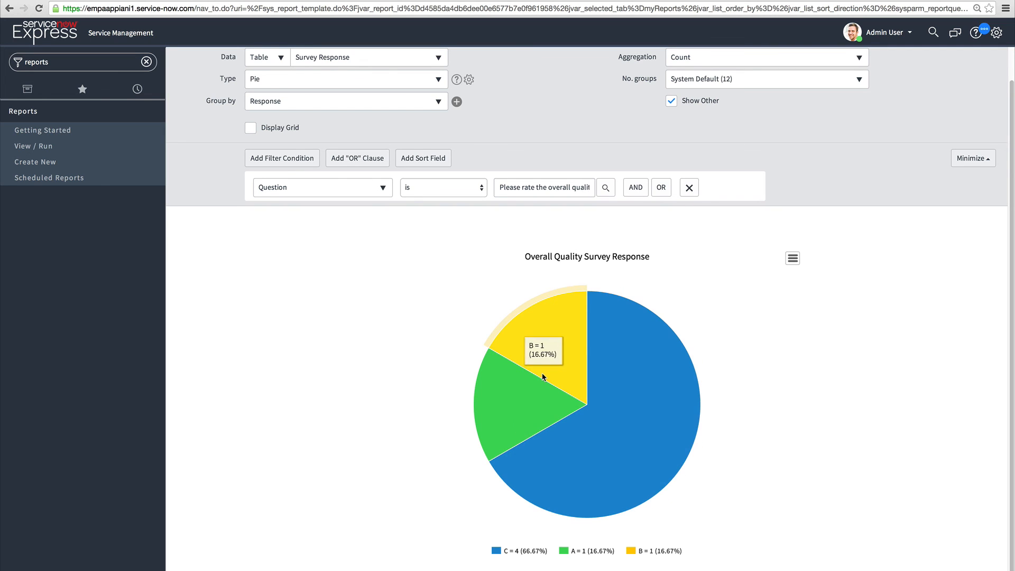
# Step: Drill into the pie chart's B slice, inspect the survey response record's question choice and response, and leave the record
pyautogui.click(569, 317)
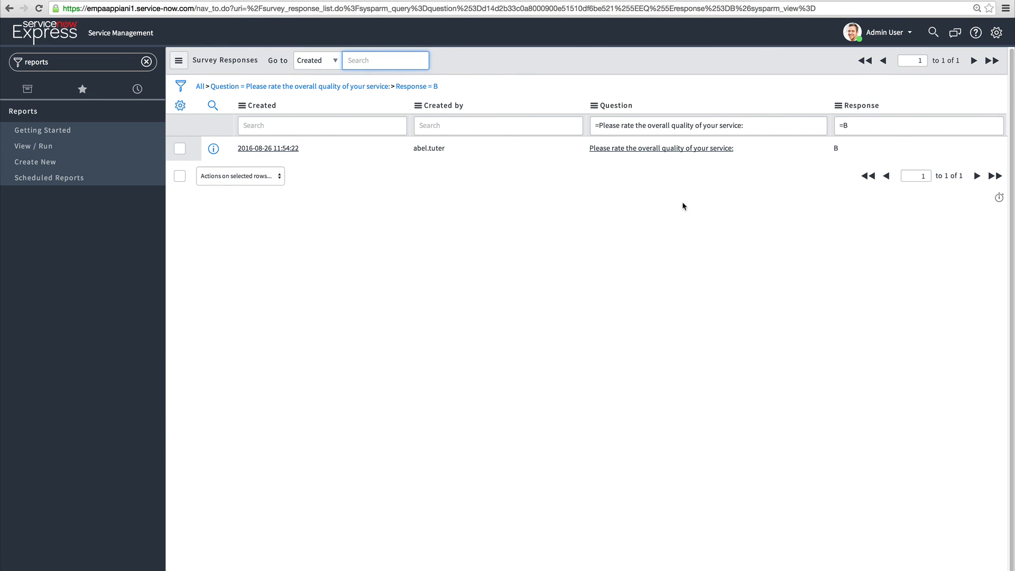
pyautogui.click(216, 146)
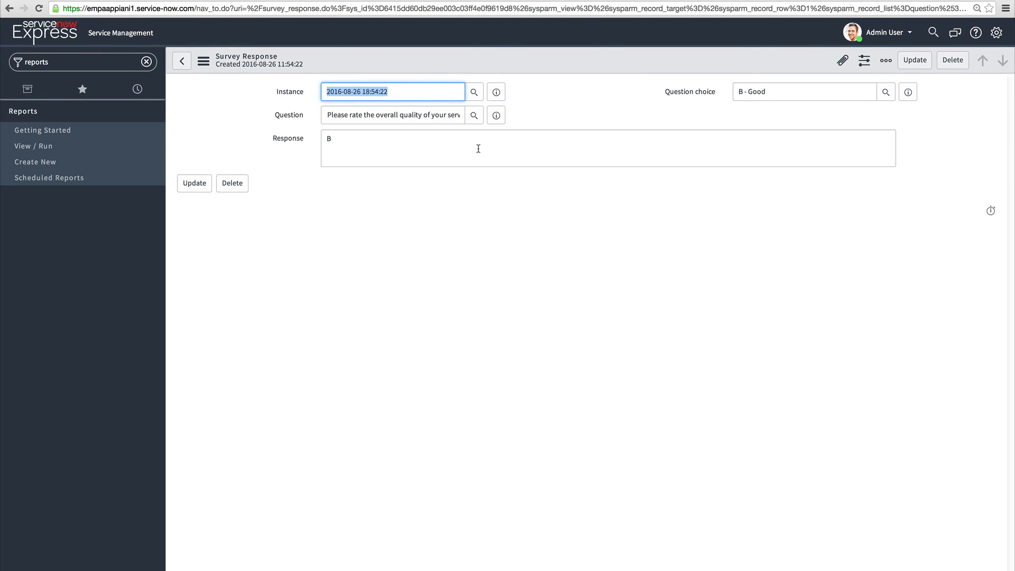
pyautogui.moveTo(736, 90); pyautogui.dragTo(800, 90)
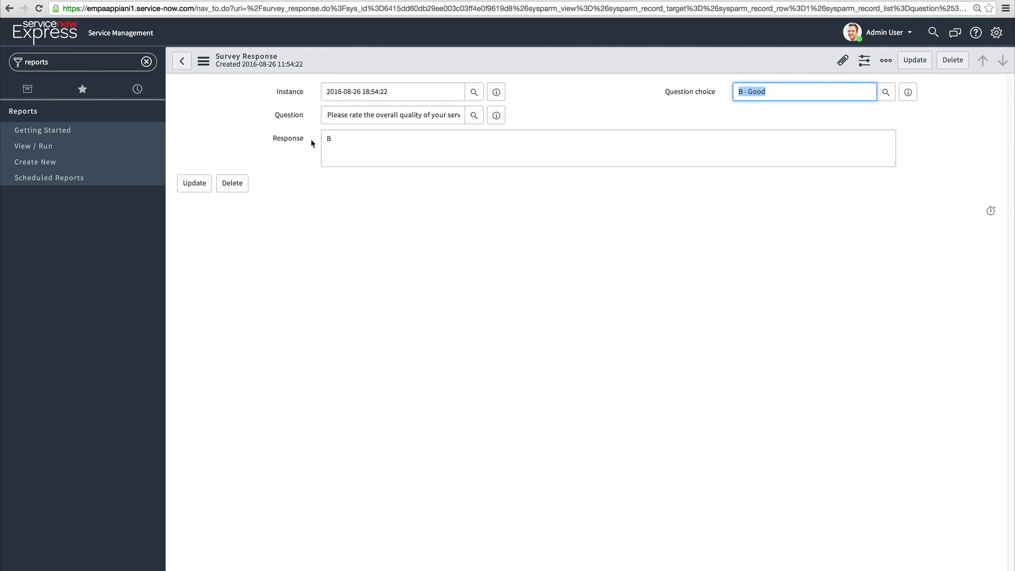
pyautogui.moveTo(344, 138); pyautogui.dragTo(324, 138)
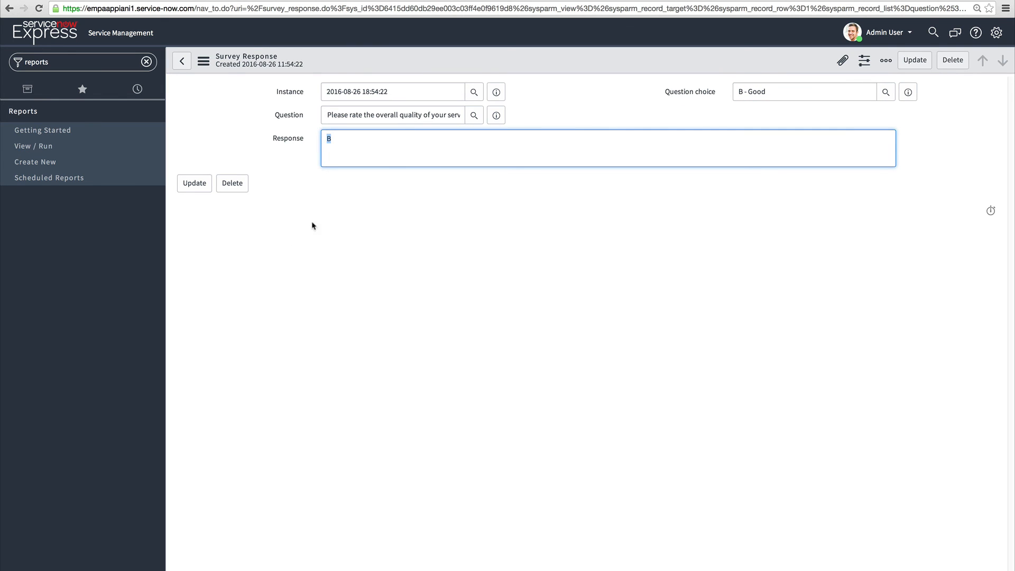
pyautogui.click(181, 61)
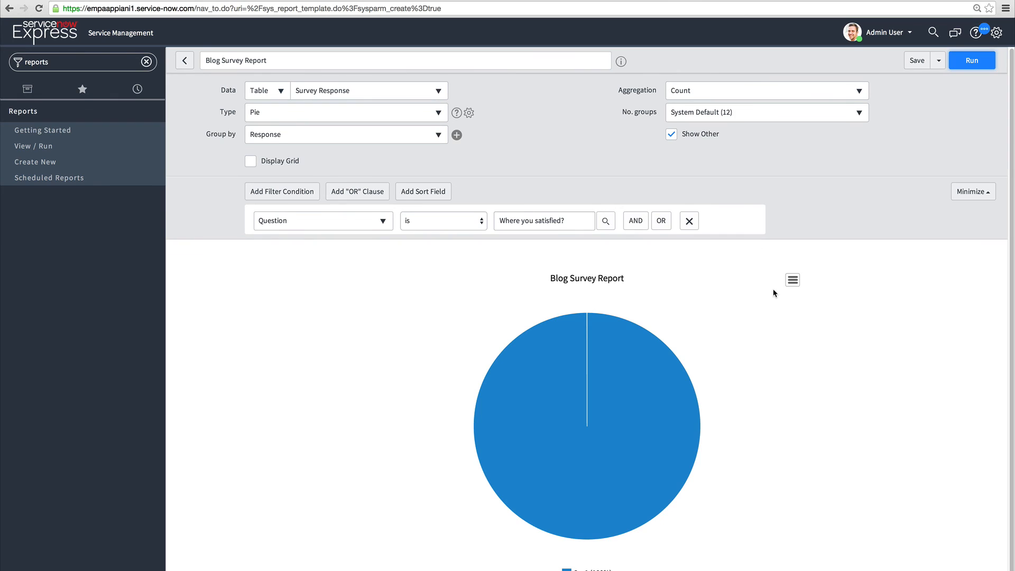